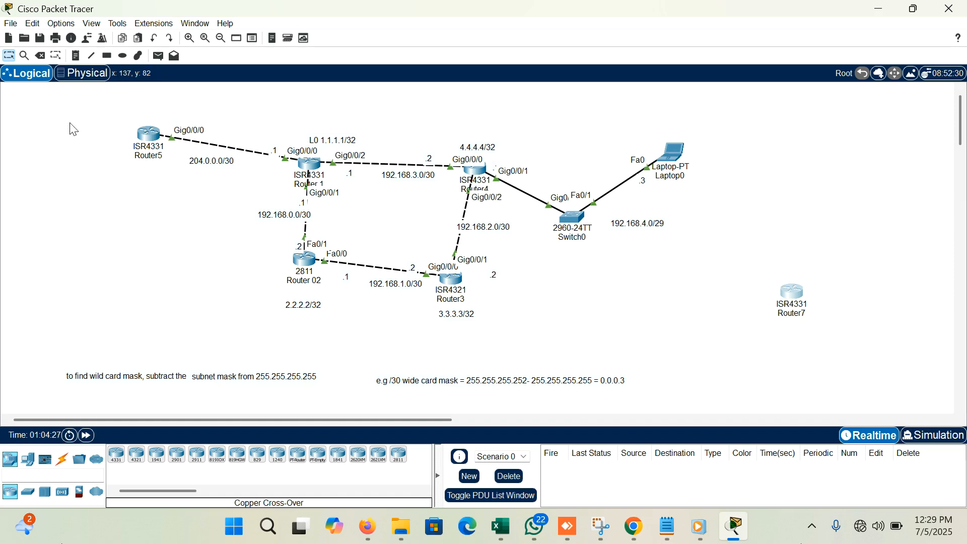
- Open Router 1's command line and bring up its user prompt
{"action": "left_click_drag", "start_coordinate": [111, 109], "coordinate": [179, 188]}
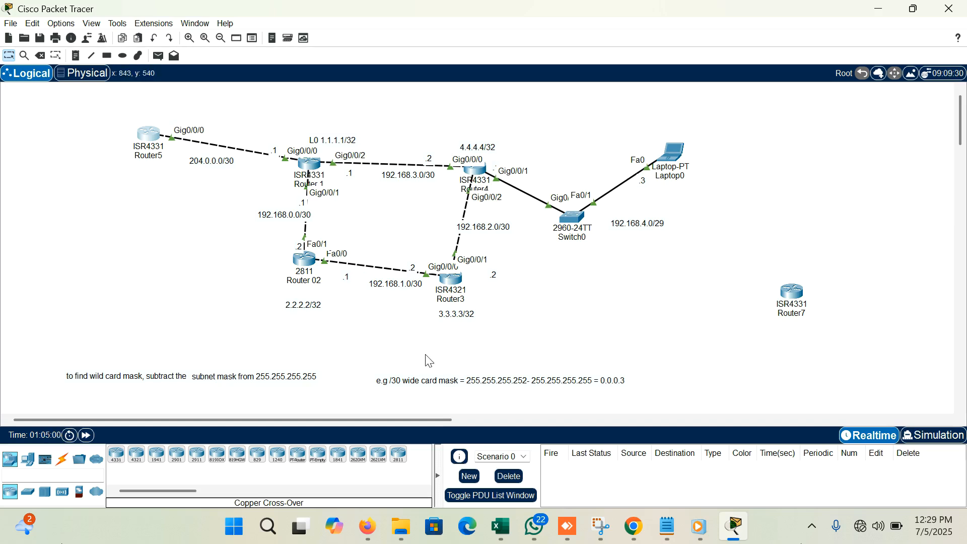
{"action": "left_click", "coordinate": [308, 166]}
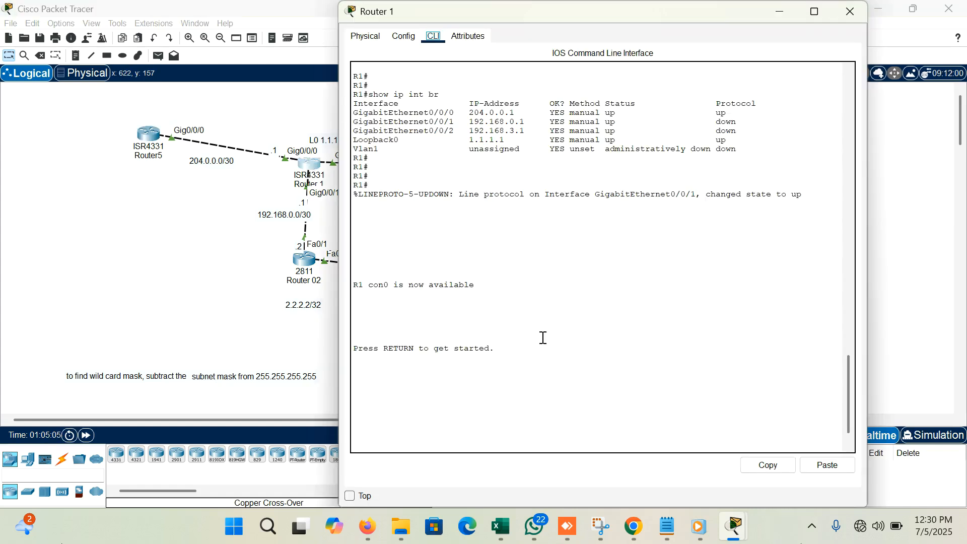
{"action": "left_click", "coordinate": [536, 426]}
{"action": "key", "text": "Return"}
{"action": "key", "text": "Return"}
{"action": "key", "text": "Return"}
{"action": "key", "text": "Return"}
{"action": "key", "text": "Return"}
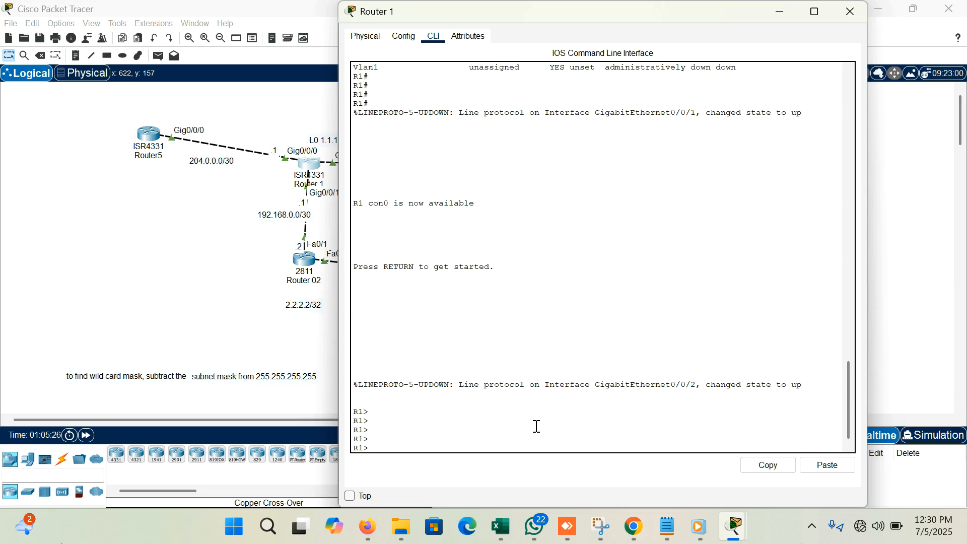
- Reposition the Router 1 window so the topology around Router 1 stays visible beside its command line
{"action": "left_click_drag", "start_coordinate": [650, 22], "coordinate": [753, 107]}
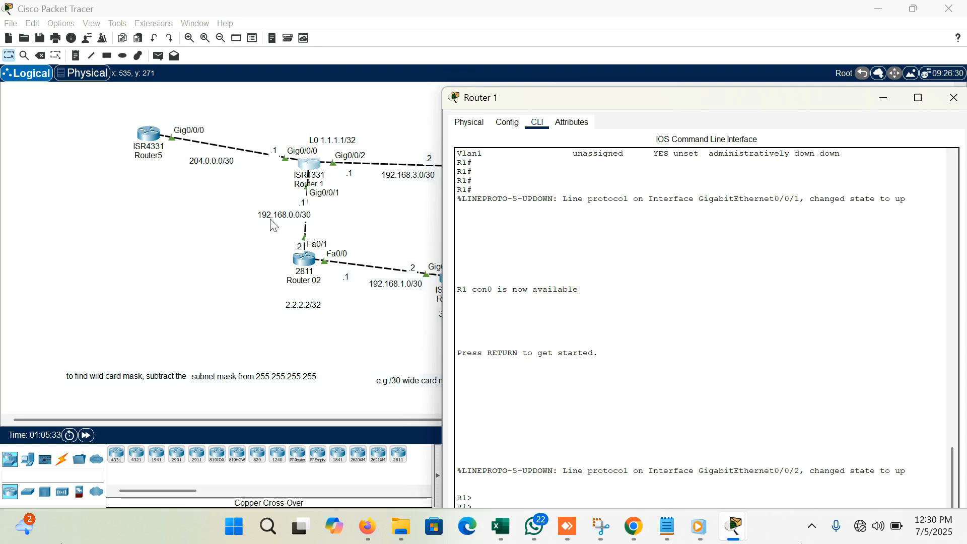
{"action": "left_click_drag", "start_coordinate": [686, 99], "coordinate": [643, 7]}
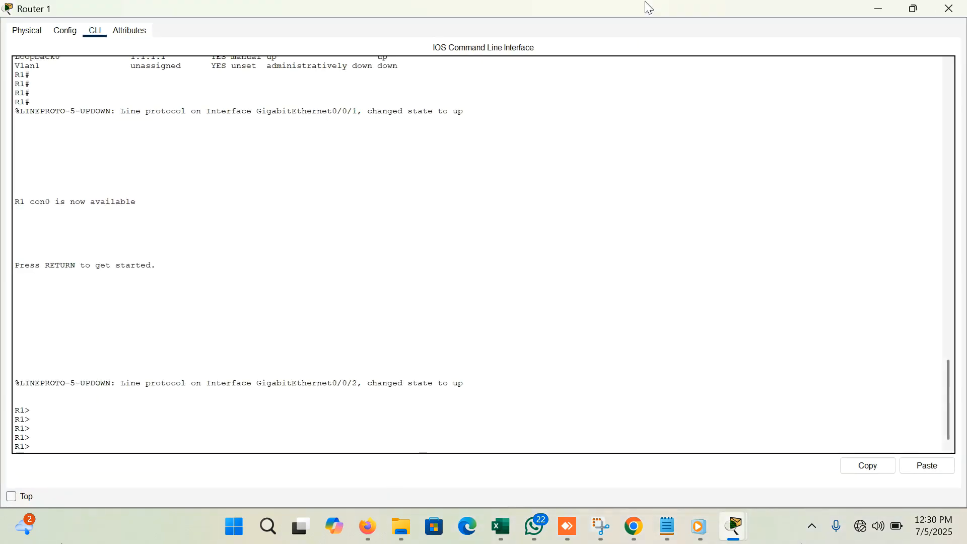
{"action": "left_click", "coordinate": [909, 10]}
{"action": "mouse_move", "coordinate": [913, 9]}
{"action": "left_click_drag", "start_coordinate": [740, 96], "coordinate": [724, 55]}
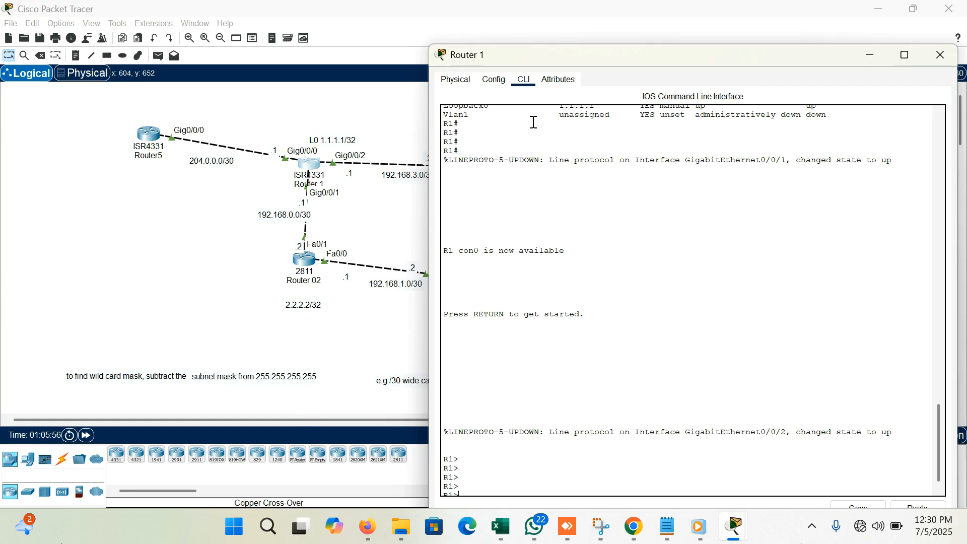
{"action": "left_click_drag", "start_coordinate": [610, 53], "coordinate": [608, 29]}
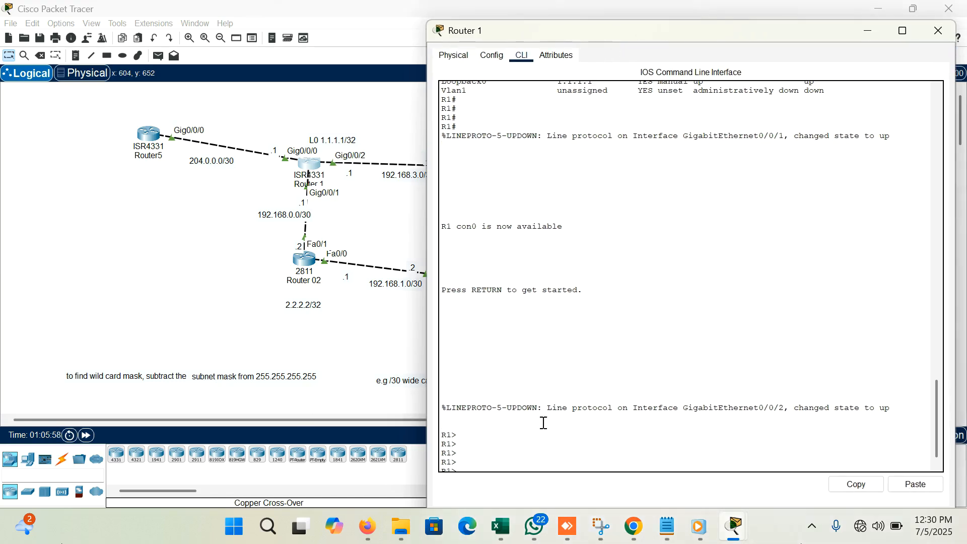
{"action": "left_click", "coordinate": [529, 451]}
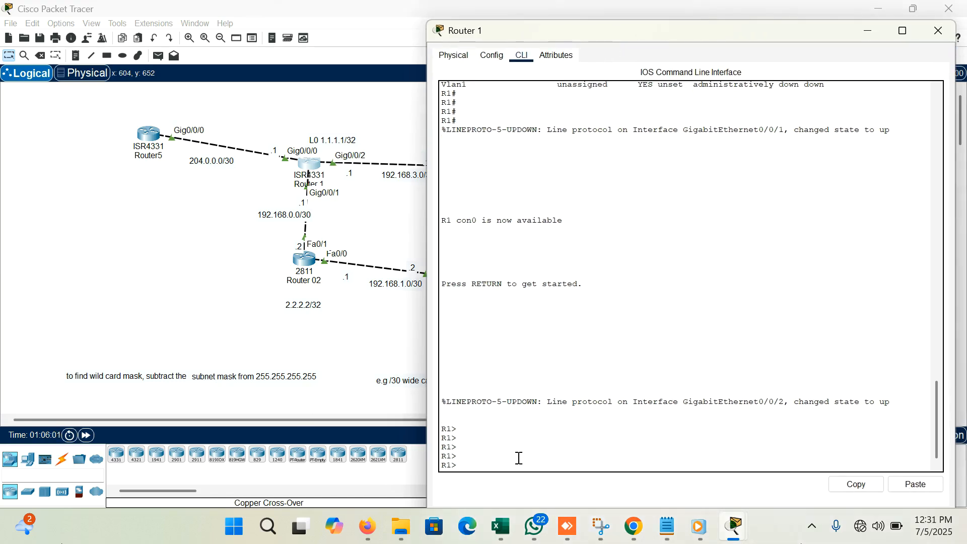
- Enter privileged mode and global configuration mode on Router 1
{"action": "type", "text": "en"}
{"action": "key", "text": "Return"}
{"action": "key", "text": "Return"}
{"action": "key", "text": "Return"}
{"action": "type", "text": "conf t"}
{"action": "key", "text": "Return"}
{"action": "key", "text": "Return"}
{"action": "key", "text": "Return"}
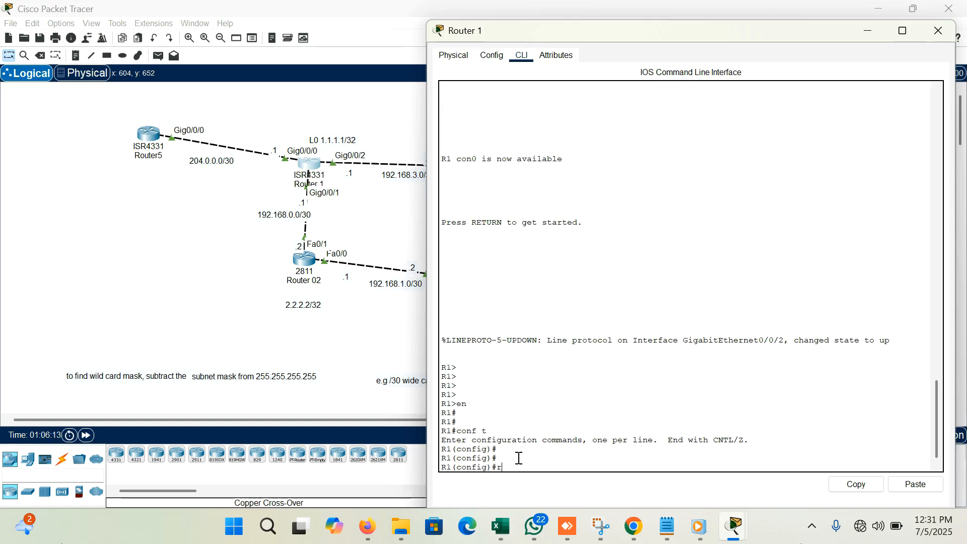
- Check the allowed OSPF process ID range and start OSPF process 1 on Router 1
{"action": "type", "text": "ter ospf 1?"}
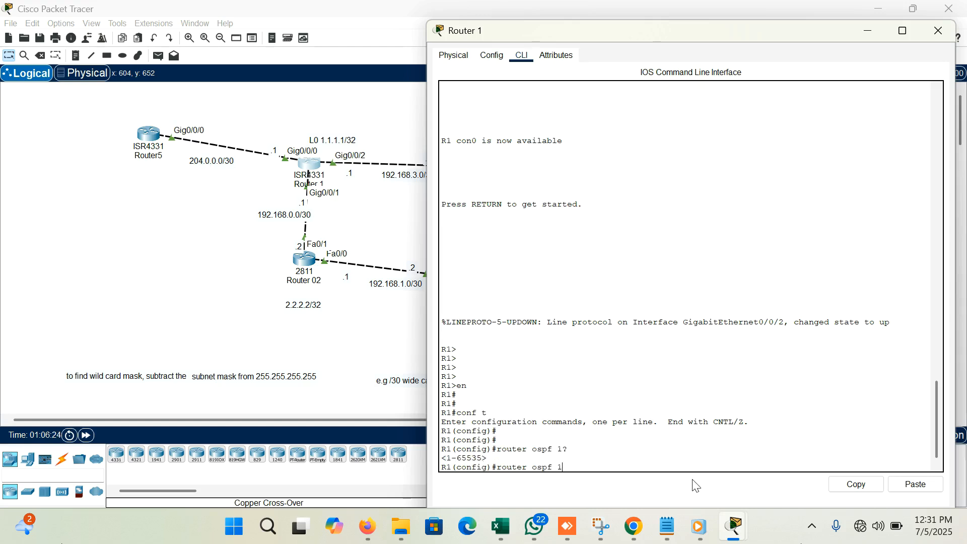
{"action": "key", "text": "Return"}
{"action": "key", "text": "Return"}
{"action": "key", "text": "Return"}
{"action": "key", "text": "Return"}
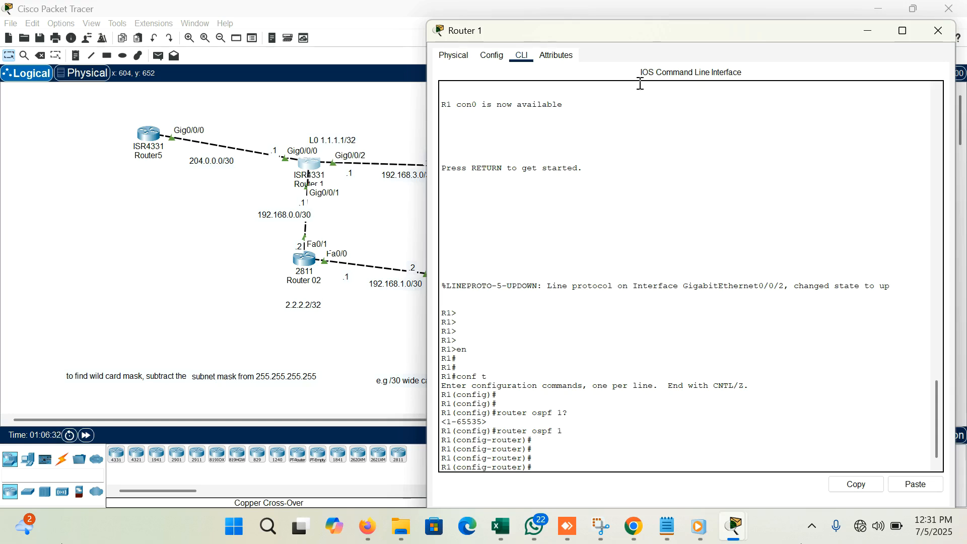
- Examine the subnet labels on Router 1's links and the wildcard mask notes below the topology
{"action": "left_click", "coordinate": [247, 192]}
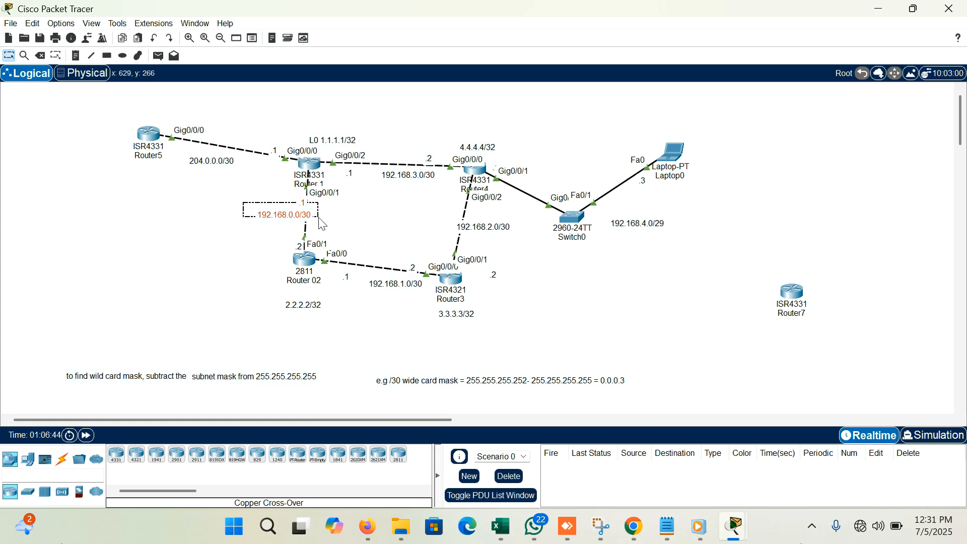
{"action": "left_click_drag", "start_coordinate": [359, 146], "coordinate": [451, 198]}
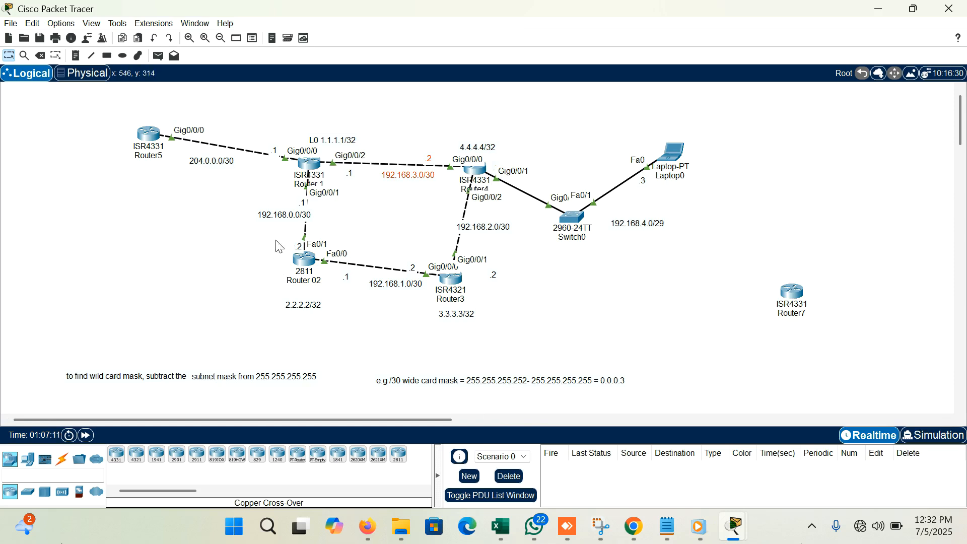
{"action": "double_click", "coordinate": [269, 377]}
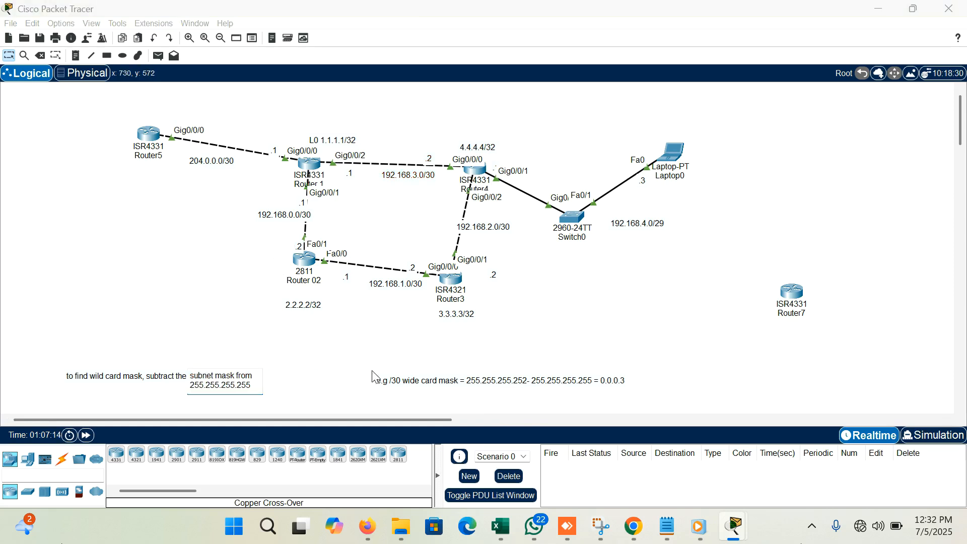
{"action": "double_click", "coordinate": [473, 382]}
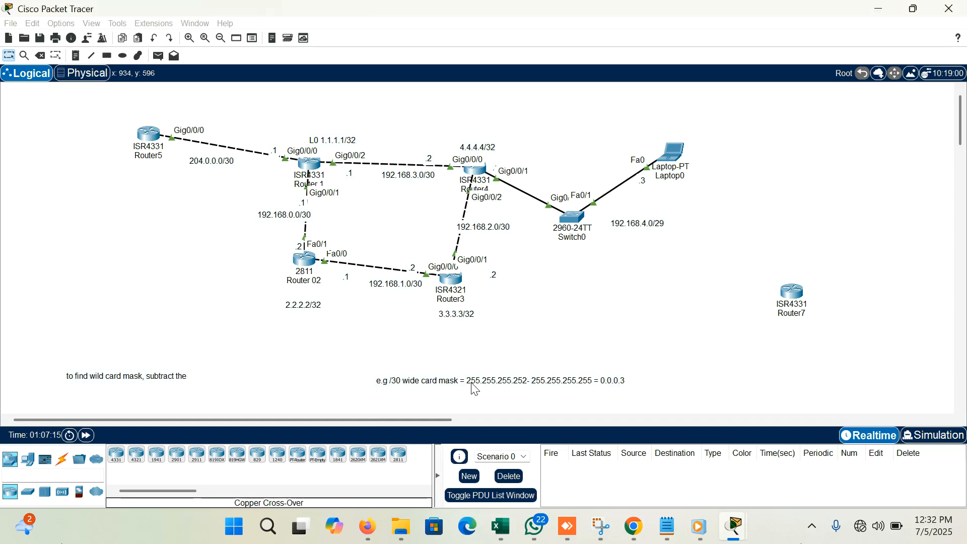
{"action": "left_click", "coordinate": [537, 356]}
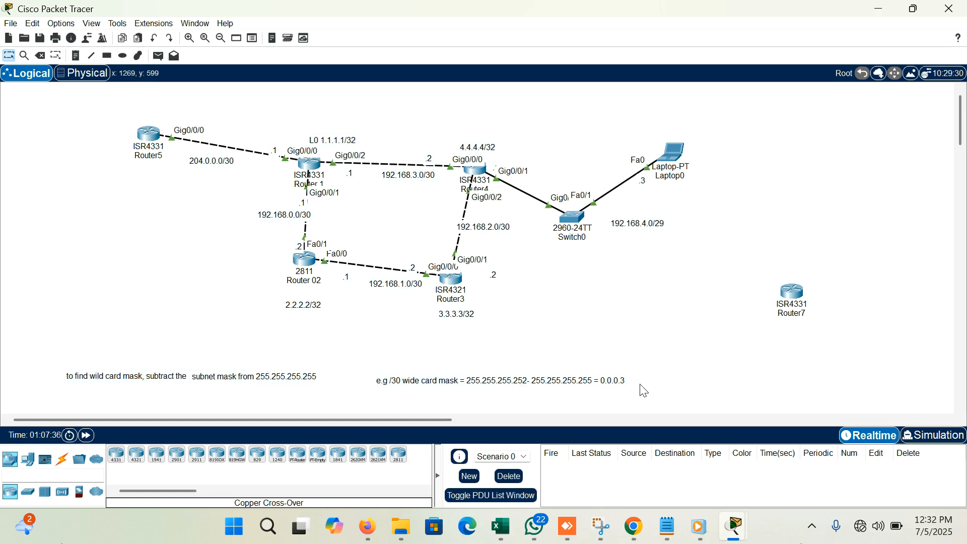
- Advertise the 192.168.0.0 network with wildcard mask 0.0.0.3 in OSPF area 0 on Router 1
{"action": "left_click", "coordinate": [309, 169]}
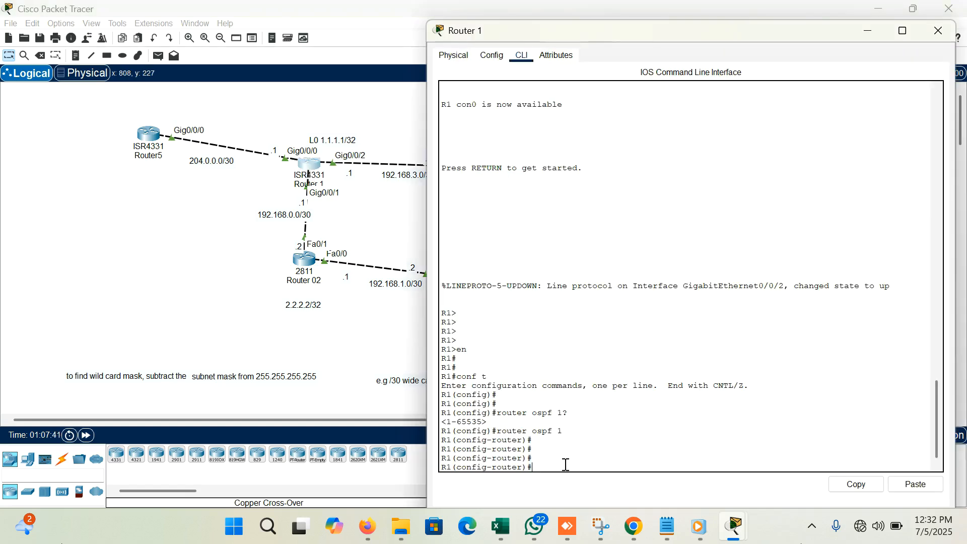
{"action": "type", "text": "network 192.168.0.0 0.0.0.3"}
{"action": "key", "text": "Return"}
{"action": "key", "text": "Up"}
{"action": "type", "text": "area"}
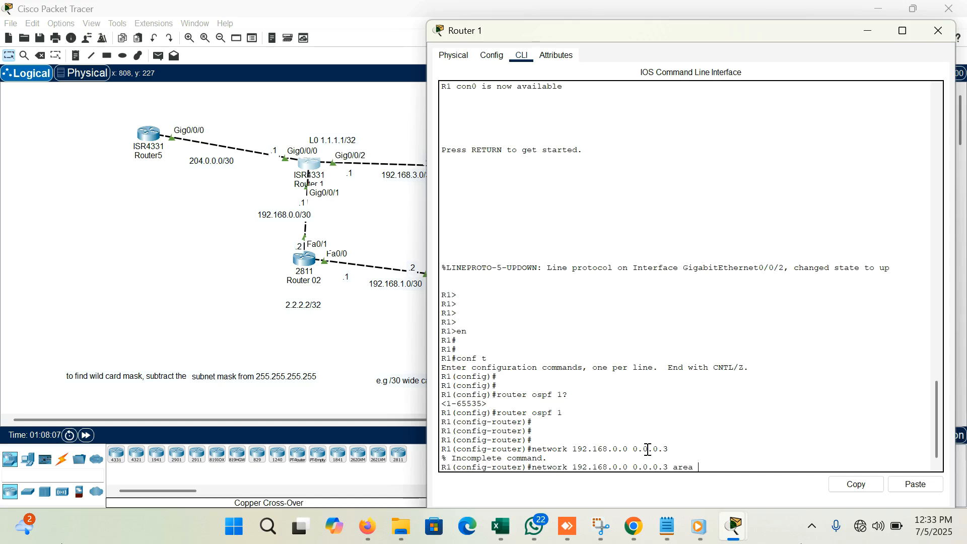
{"action": "type", "text": " 0"}
{"action": "key", "text": "Return"}
{"action": "key", "text": "Return"}
{"action": "key", "text": "Return"}
{"action": "key", "text": "Return"}
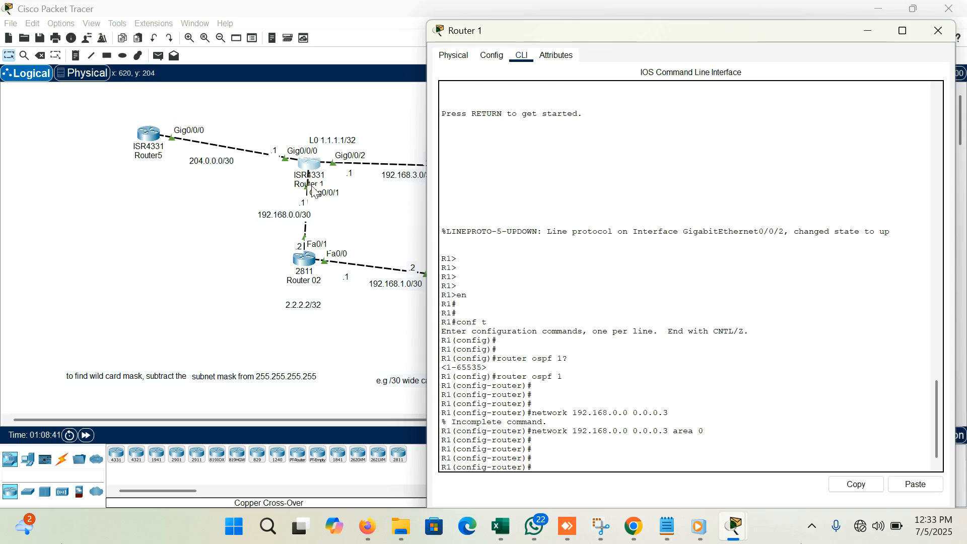
- Advertise the 192.168.3.0 network with wildcard mask 0.0.0.3 in OSPF area 0, reusing the previous network command
{"action": "left_click", "coordinate": [598, 461]}
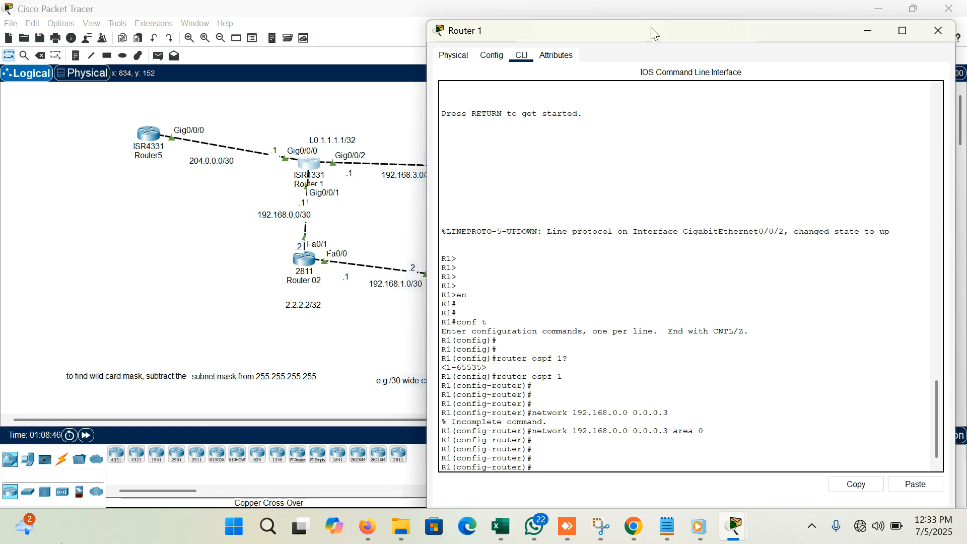
{"action": "left_click_drag", "start_coordinate": [652, 29], "coordinate": [690, 33]}
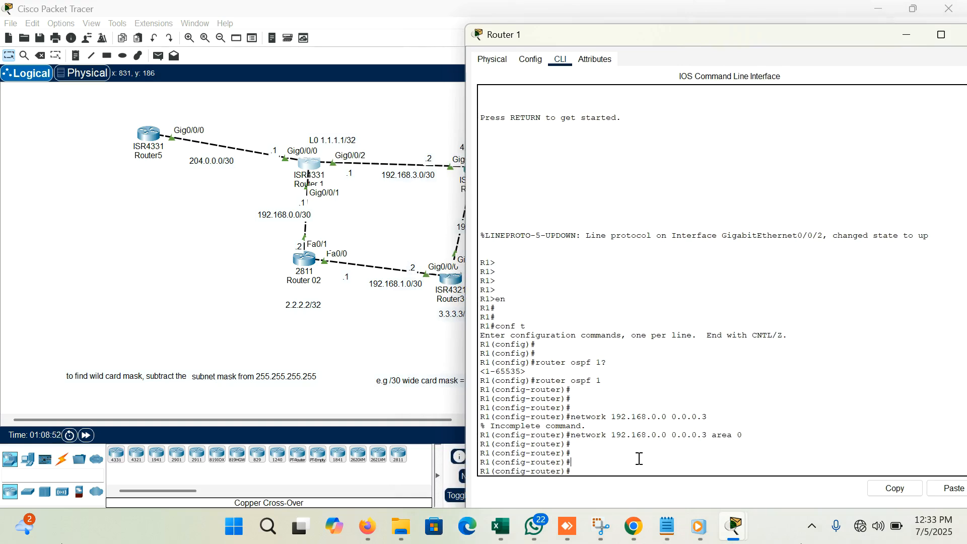
{"action": "key", "text": "Up"}
{"action": "key", "text": "Left"}
{"action": "key", "text": "Left"}
{"action": "key", "text": "Left"}
{"action": "key", "text": "Left"}
{"action": "key", "text": "Left"}
{"action": "key", "text": "Left"}
{"action": "key", "text": "Left"}
{"action": "key", "text": "BackSpace"}
{"action": "type", "text": "3"}
{"action": "key", "text": "Return"}
{"action": "key", "text": "Return"}
{"action": "key", "text": "Return"}
{"action": "key", "text": "Return"}
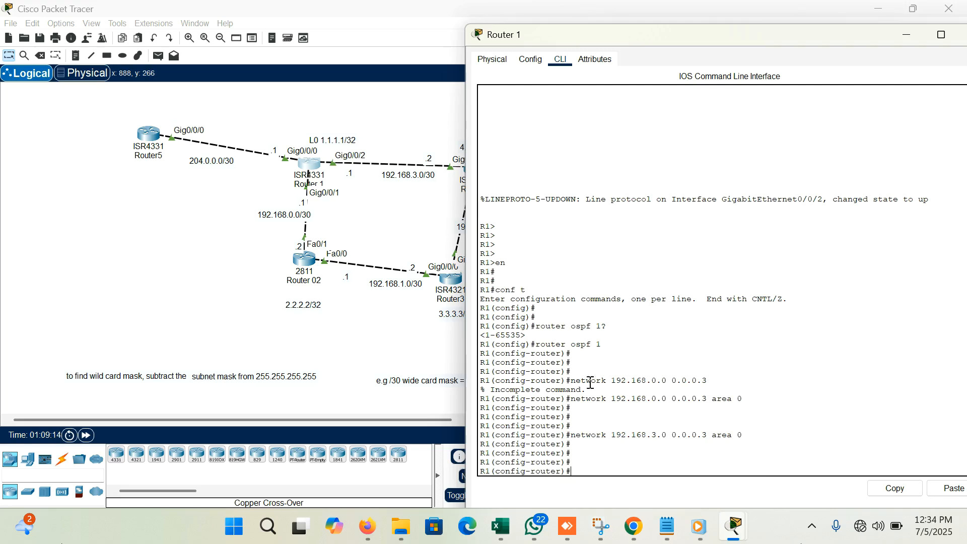
- Advertise the loopback address 1.1.1.1 with wildcard mask 0.0.0.0 in OSPF area 0
{"action": "key", "text": "Up"}
{"action": "key", "text": "BackSpace"}
{"action": "key", "text": "BackSpace"}
{"action": "key", "text": "BackSpace"}
{"action": "key", "text": "BackSpace"}
{"action": "key", "text": "BackSpace"}
{"action": "key", "text": "BackSpace"}
{"action": "key", "text": "BackSpace"}
{"action": "key", "text": "BackSpace"}
{"action": "key", "text": "BackSpace"}
{"action": "type", "text": "1.1.1"}
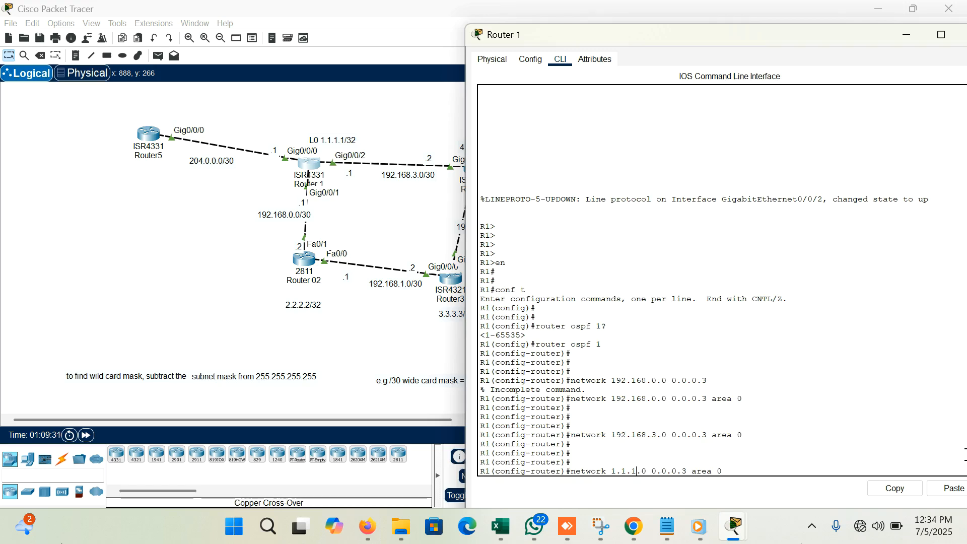
{"action": "type", "text": ".1"}
{"action": "key", "text": "BackSpace"}
{"action": "key", "text": "BackSpace"}
{"action": "key", "text": "BackSpace"}
{"action": "key", "text": "BackSpace"}
{"action": "key", "text": "BackSpace"}
{"action": "key", "text": "BackSpace"}
{"action": "key", "text": "BackSpace"}
{"action": "key", "text": "BackSpace"}
{"action": "key", "text": "BackSpace"}
{"action": "key", "text": "BackSpace"}
{"action": "key", "text": "BackSpace"}
{"action": "key", "text": "BackSpace"}
{"action": "type", "text": "0.0.0.0"}
{"action": "type", "text": "area 0"}
{"action": "key", "text": "Return"}
{"action": "key", "text": "Return"}
{"action": "key", "text": "Return"}
{"action": "key", "text": "Return"}
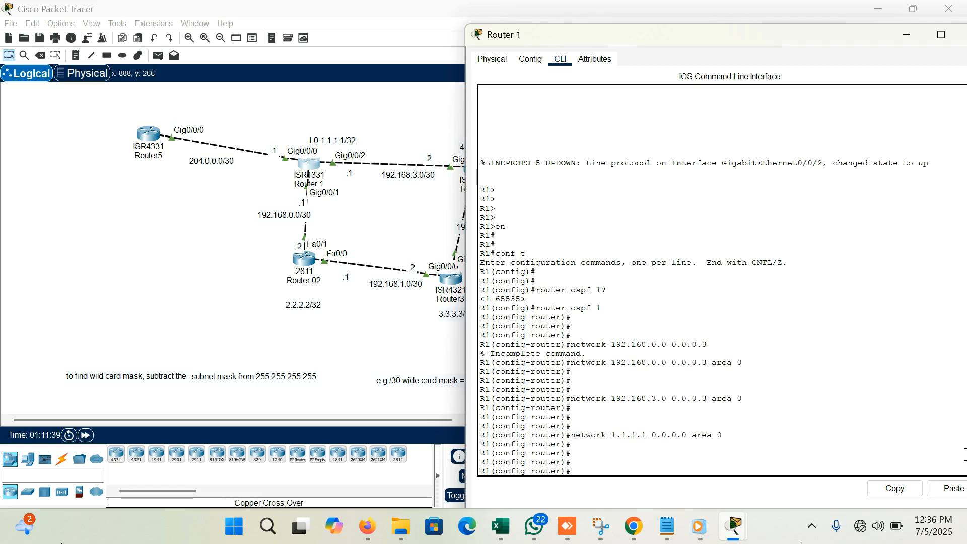
- Make loopback interface l0 passive for OSPF on Router 1, using the hyphenated passive-interface command
{"action": "type", "text": "passive interface l"}
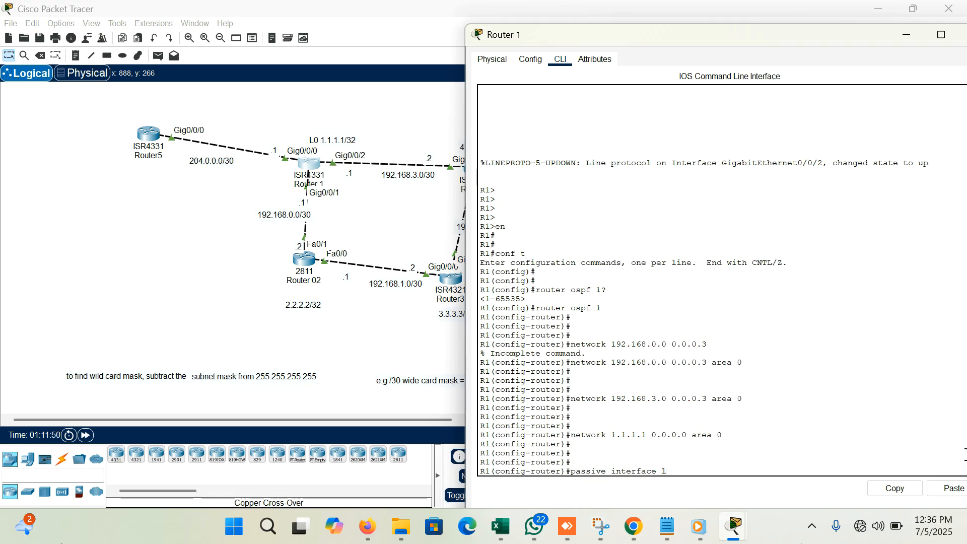
{"action": "type", "text": "0"}
{"action": "key", "text": "Return"}
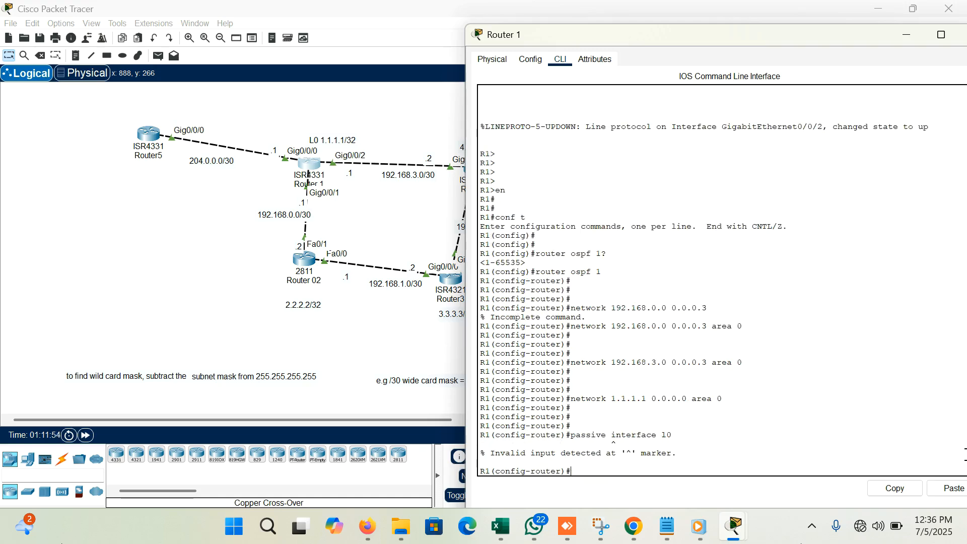
{"action": "key", "text": "Up"}
{"action": "key", "text": "Left"}
{"action": "key", "text": "Left"}
{"action": "key", "text": "Left"}
{"action": "key", "text": "Left"}
{"action": "key", "text": "Left"}
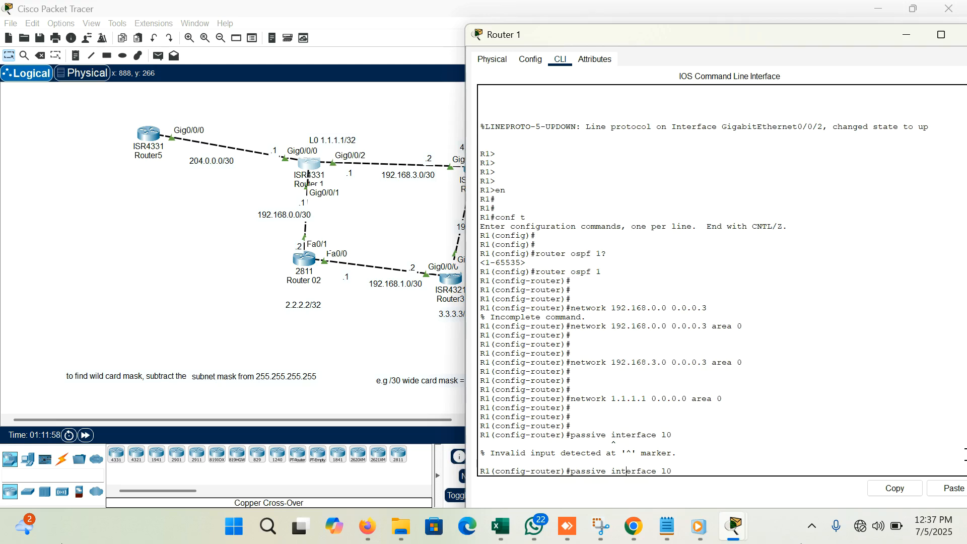
{"action": "key", "text": "BackSpace"}
{"action": "type", "text": "-"}
{"action": "key", "text": "Return"}
{"action": "key", "text": "Return"}
{"action": "key", "text": "Return"}
{"action": "key", "text": "Return"}
{"action": "key", "text": "Return"}
{"action": "key", "text": "Return"}
{"action": "key", "text": "Return"}
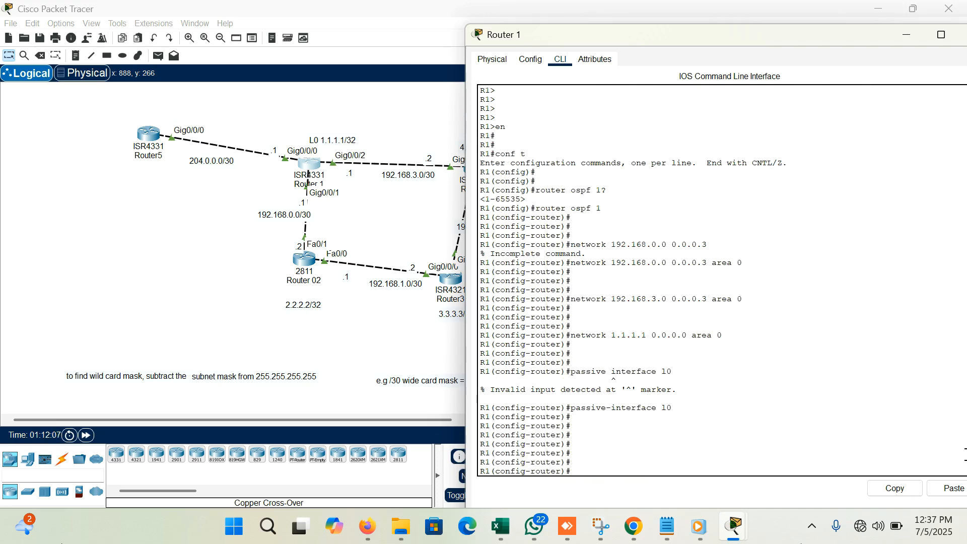
- Move the Router 1 window closer to the topology and exit configuration mode to the privileged prompt
{"action": "left_click_drag", "start_coordinate": [832, 36], "coordinate": [756, 56]}
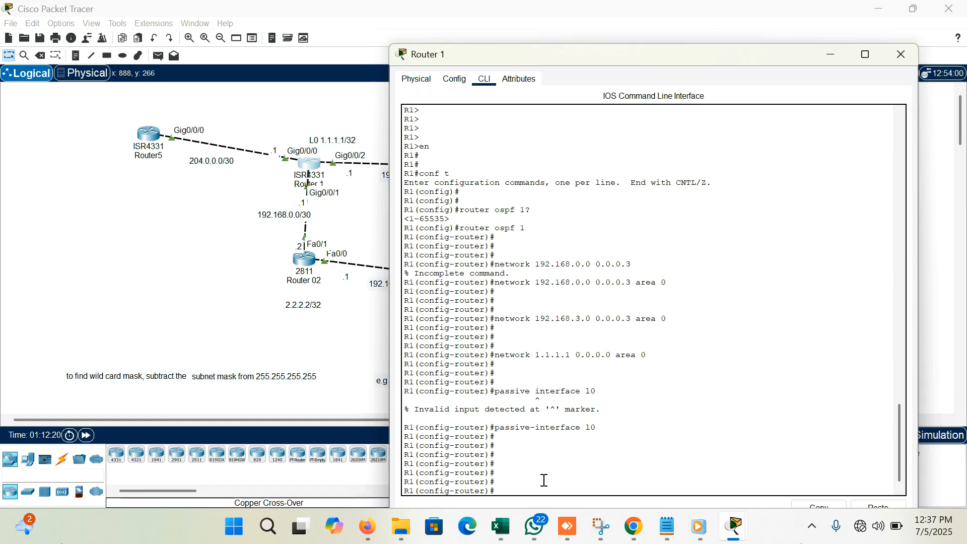
{"action": "type", "text": "end"}
{"action": "key", "text": "Return"}
{"action": "key", "text": "Return"}
{"action": "key", "text": "Return"}
- Show Router 1's IP protocol information and review the OSPF process and the advertised network entries
{"action": "type", "text": "show"}
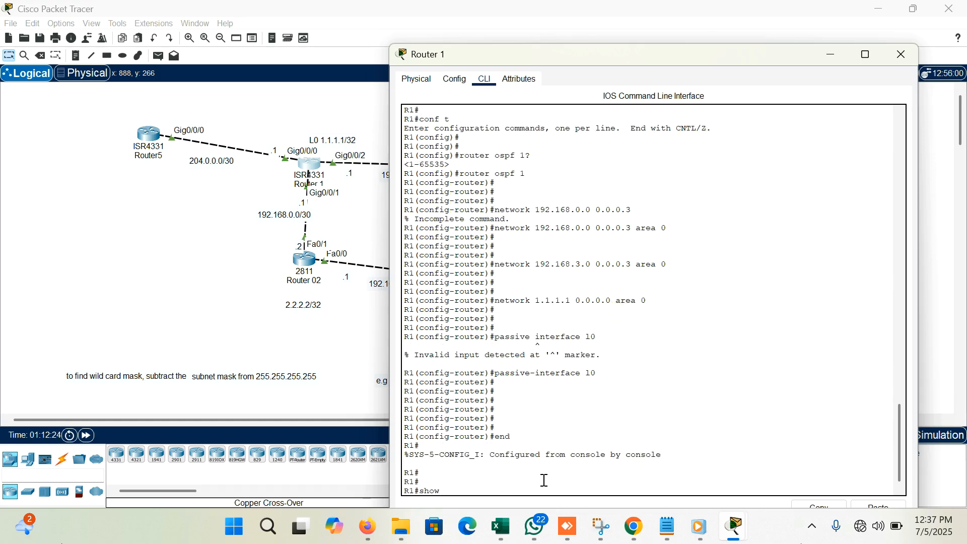
{"action": "type", "text": " ip protocol"}
{"action": "key", "text": "Return"}
{"action": "key", "text": "Return"}
{"action": "key", "text": "Return"}
{"action": "key", "text": "Return"}
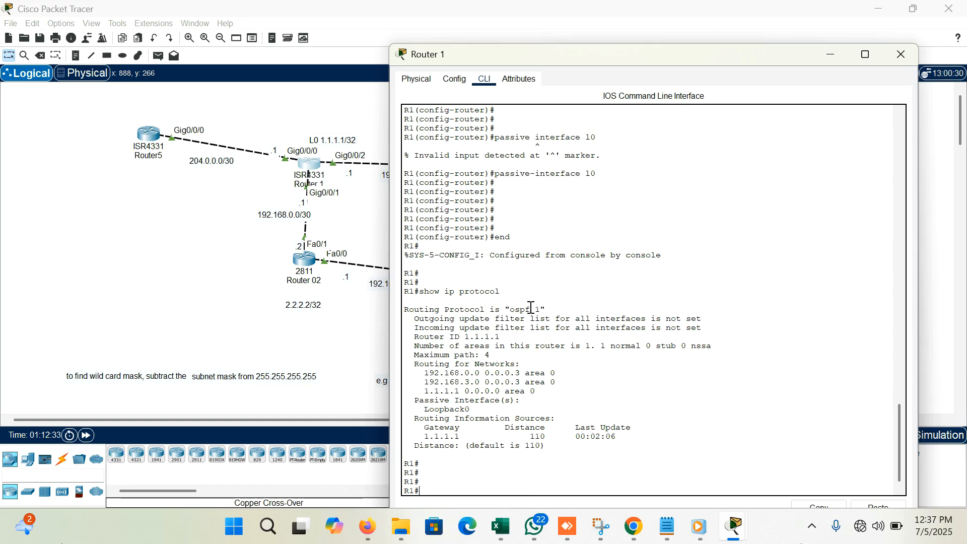
{"action": "left_click_drag", "start_coordinate": [548, 310], "coordinate": [505, 309]}
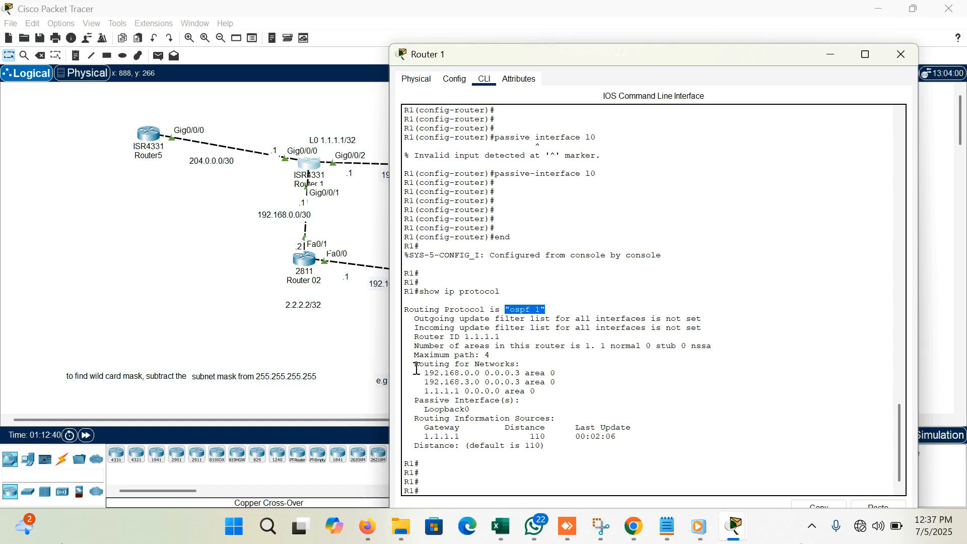
{"action": "left_click_drag", "start_coordinate": [419, 372], "coordinate": [556, 383]}
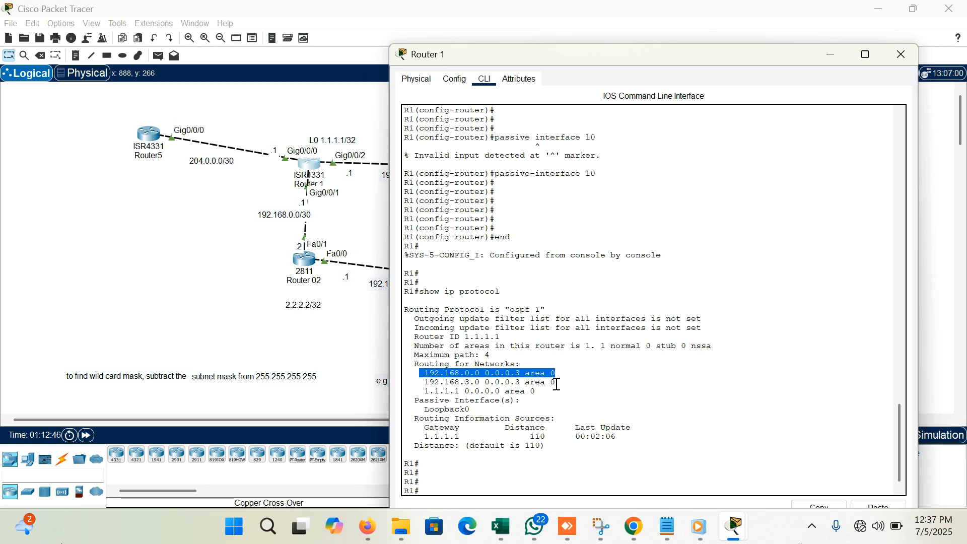
{"action": "left_click_drag", "start_coordinate": [556, 384], "coordinate": [491, 387]}
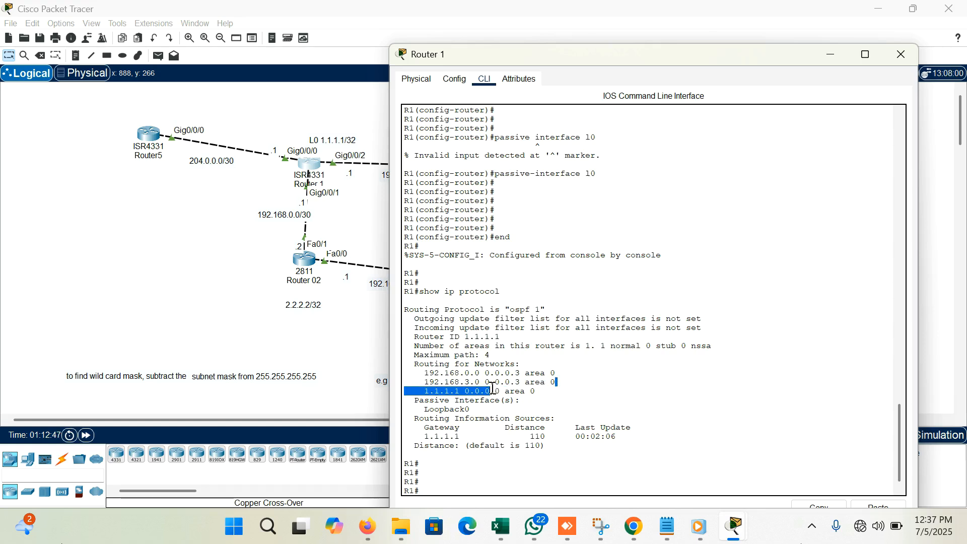
{"action": "left_click", "coordinate": [527, 394]}
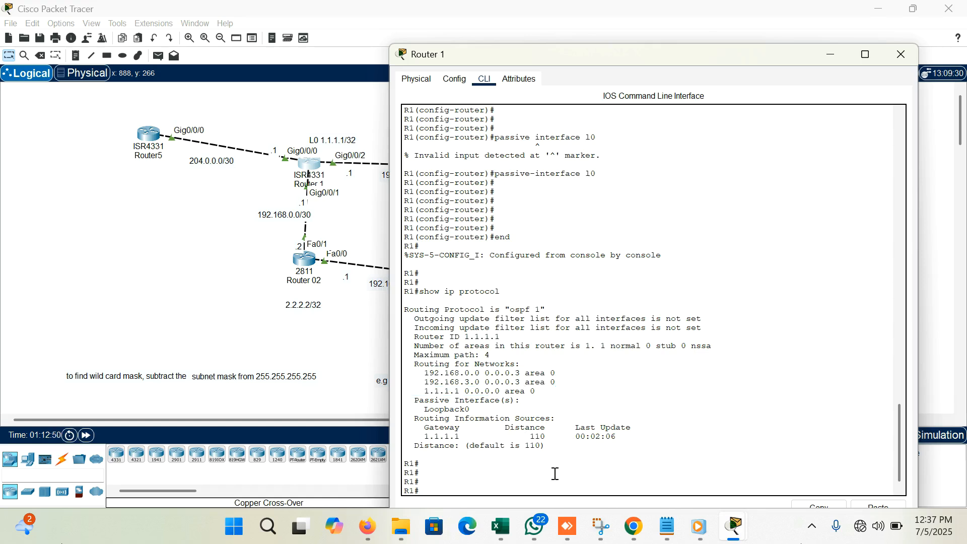
- Close Router 1's window, open Router 02's command line and place its window beside the topology
{"action": "scroll", "coordinate": [555, 473], "scroll_direction": "down", "scroll_amount": 1}
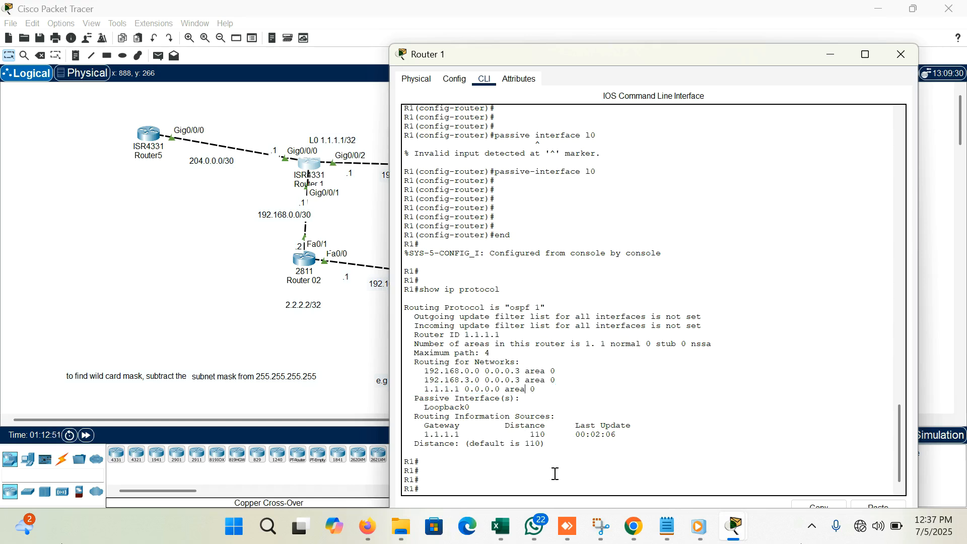
{"action": "left_click", "coordinate": [888, 55]}
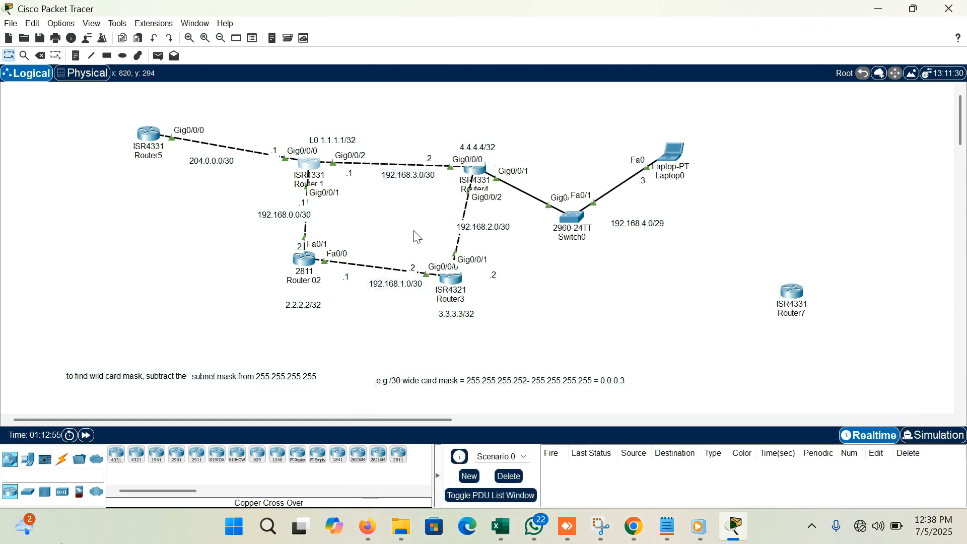
{"action": "left_click", "coordinate": [305, 260]}
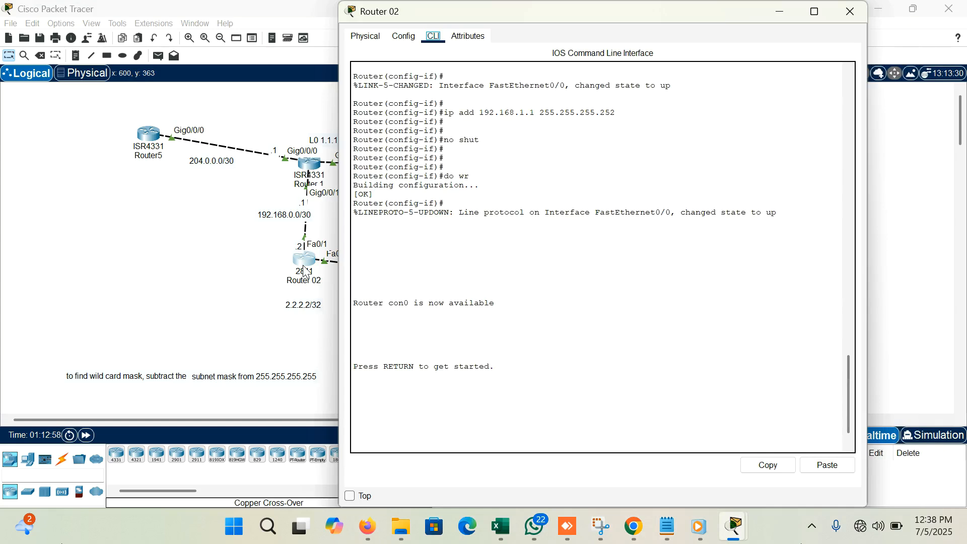
{"action": "left_click", "coordinate": [551, 413]}
{"action": "left_click_drag", "start_coordinate": [649, 11], "coordinate": [703, 14]}
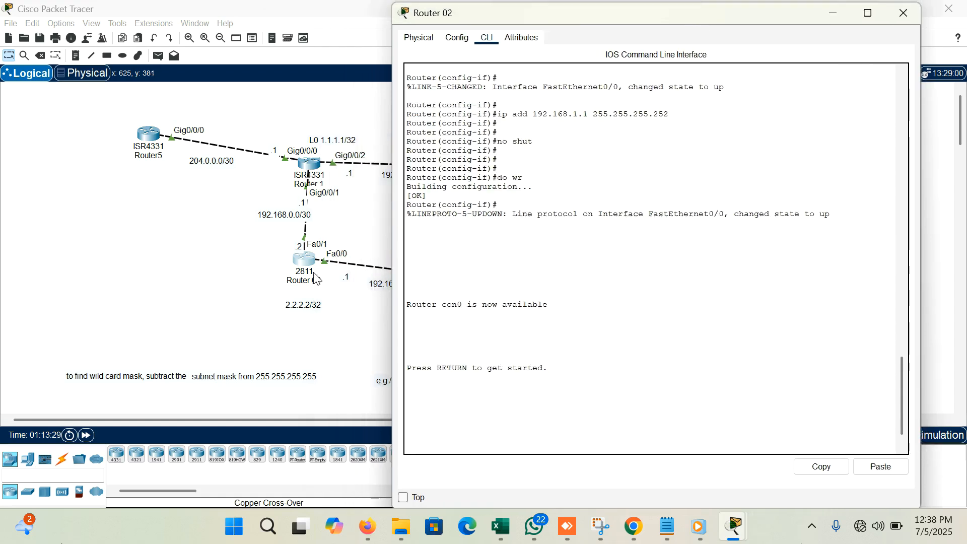
- Enter privileged mode and global configuration mode on Router 02
{"action": "key", "text": "Return"}
{"action": "key", "text": "Return"}
{"action": "key", "text": "Return"}
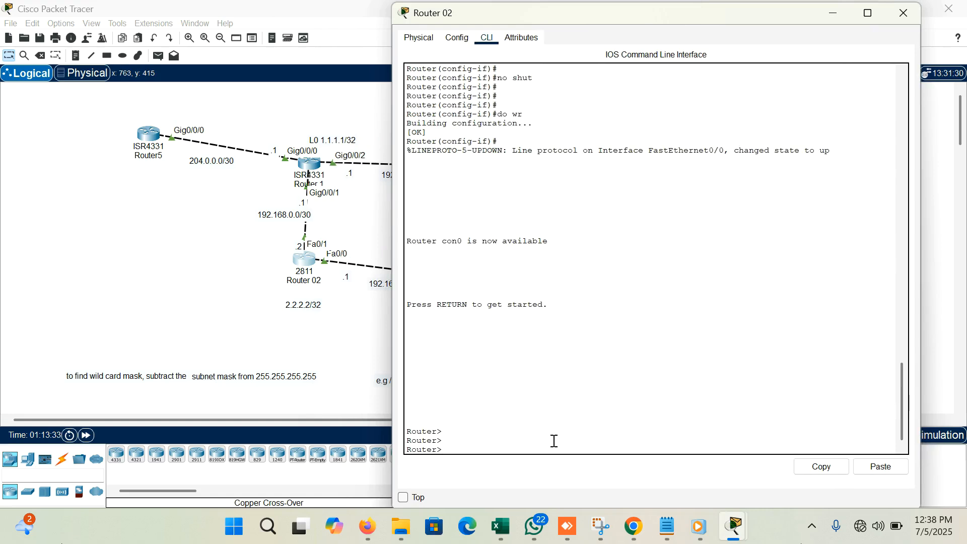
{"action": "type", "text": "en"}
{"action": "key", "text": "Return"}
{"action": "key", "text": "Return"}
{"action": "key", "text": "Return"}
{"action": "type", "text": "conf t"}
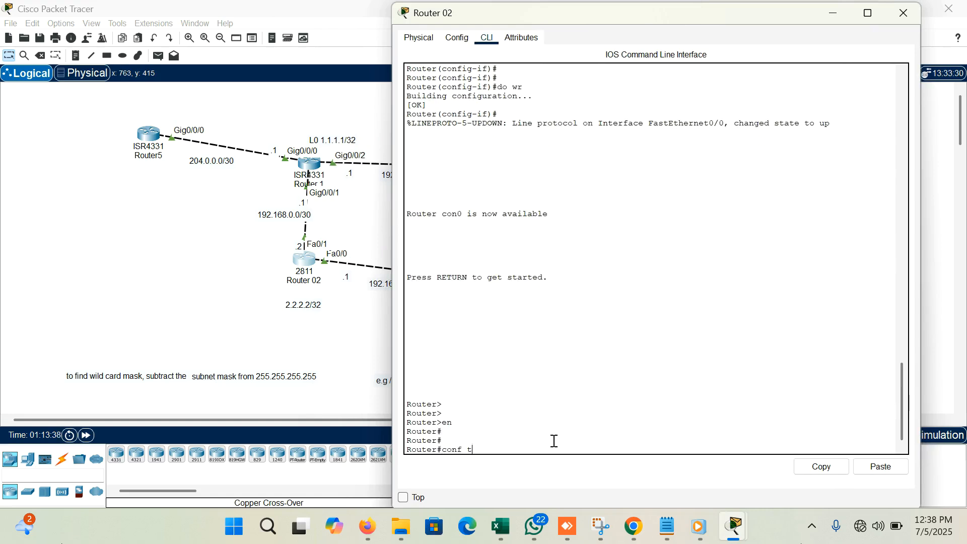
{"action": "key", "text": "Return"}
{"action": "key", "text": "Return"}
{"action": "key", "text": "Return"}
{"action": "key", "text": "Return"}
{"action": "key", "text": "Return"}
{"action": "key", "text": "Return"}
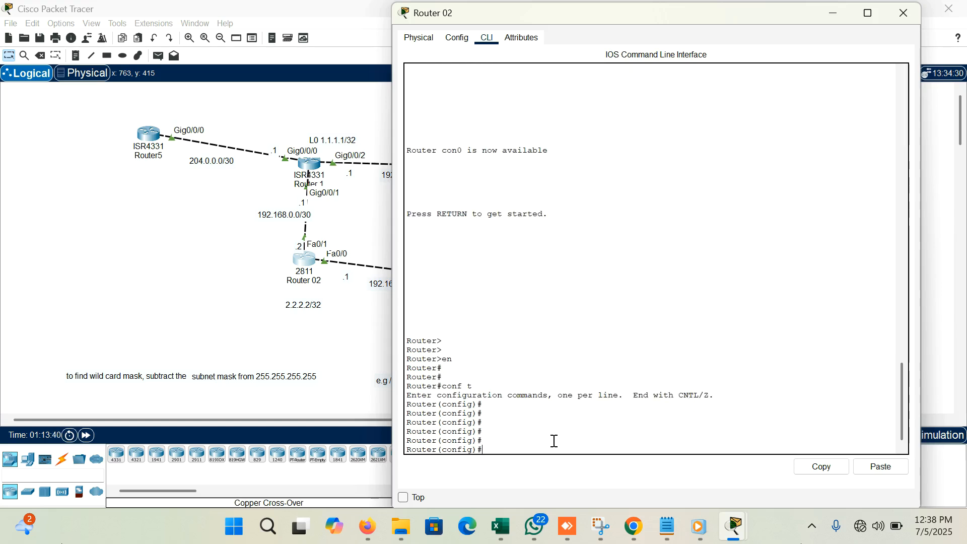
- Reopen Router 02's command line and select the interface range f0/0, f0/1, l0 for configuration
{"action": "left_click", "coordinate": [317, 255]}
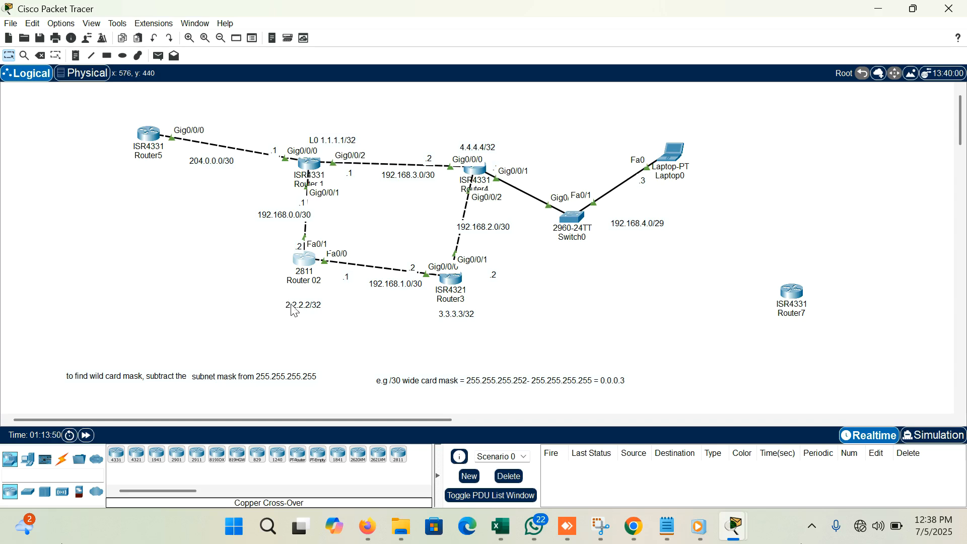
{"action": "left_click", "coordinate": [308, 261]}
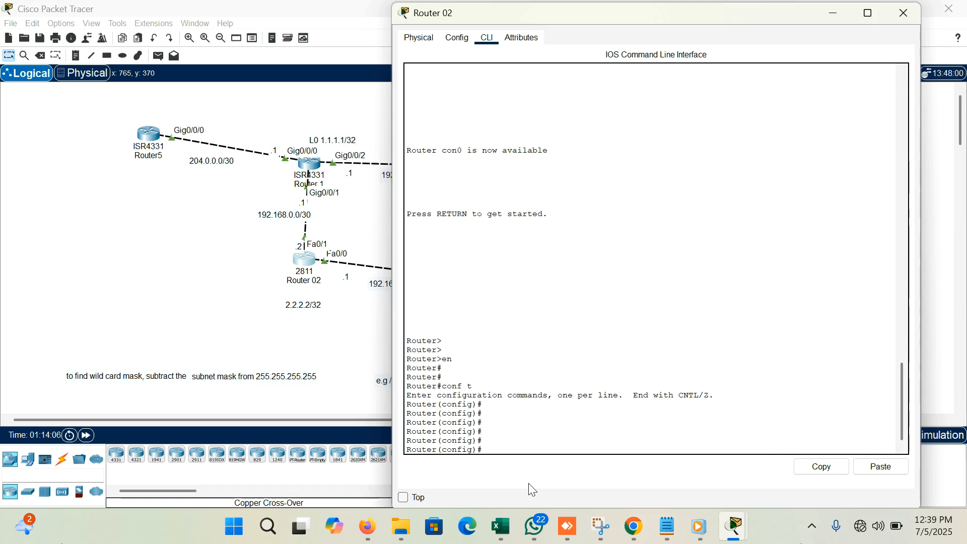
{"action": "type", "text": "interface"}
{"action": "type", "text": "ge "}
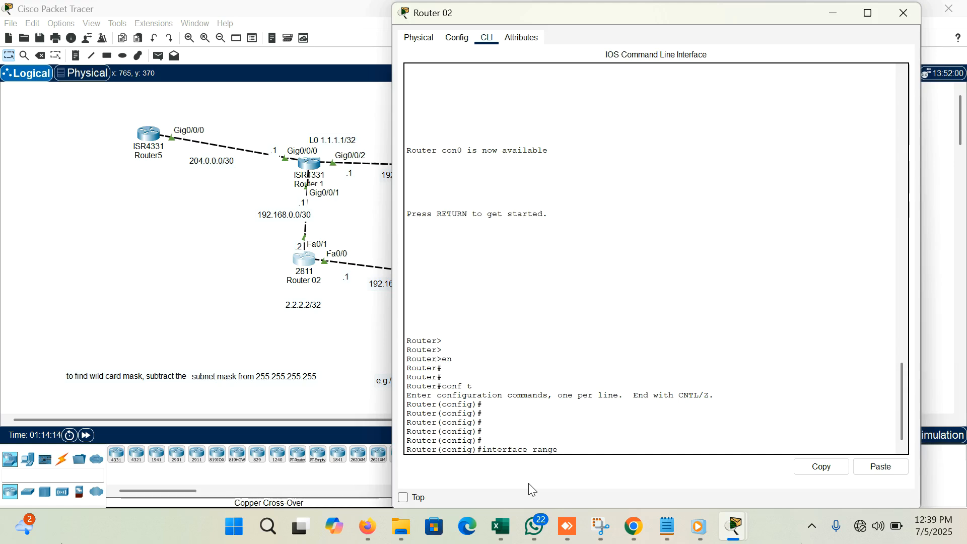
{"action": "type", "text": "f0/0, f0/"}
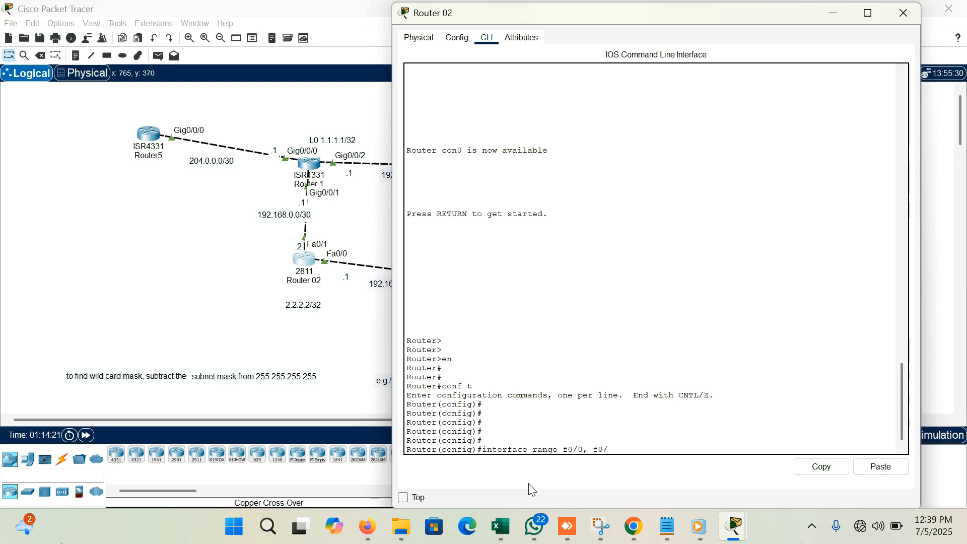
{"action": "type", "text": "1, l0"}
{"action": "key", "text": "Return"}
{"action": "key", "text": "Return"}
{"action": "key", "text": "Return"}
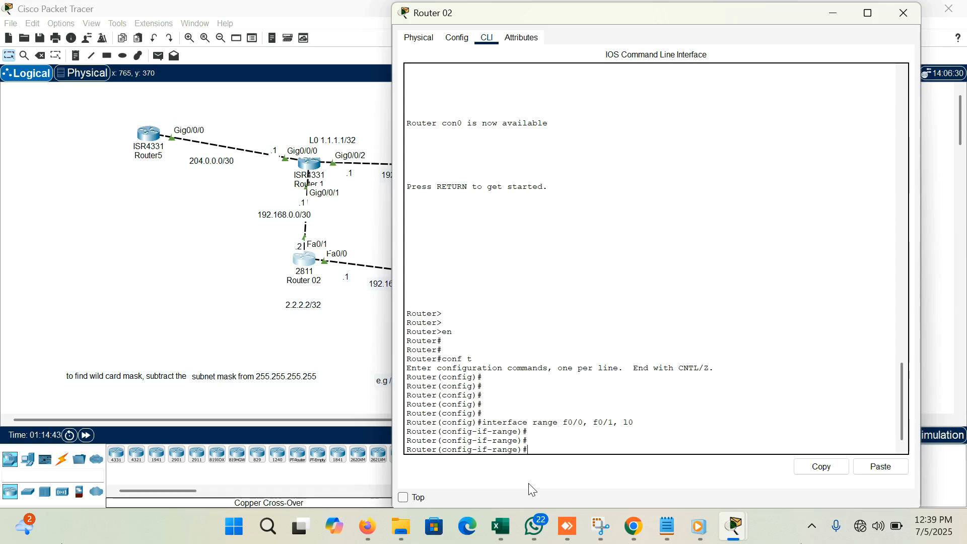
- Try to assign the selected Router 02 interfaces to OSPF with the command ip ospf1 area 0
{"action": "type", "text": "ip ospf1 area 0"}
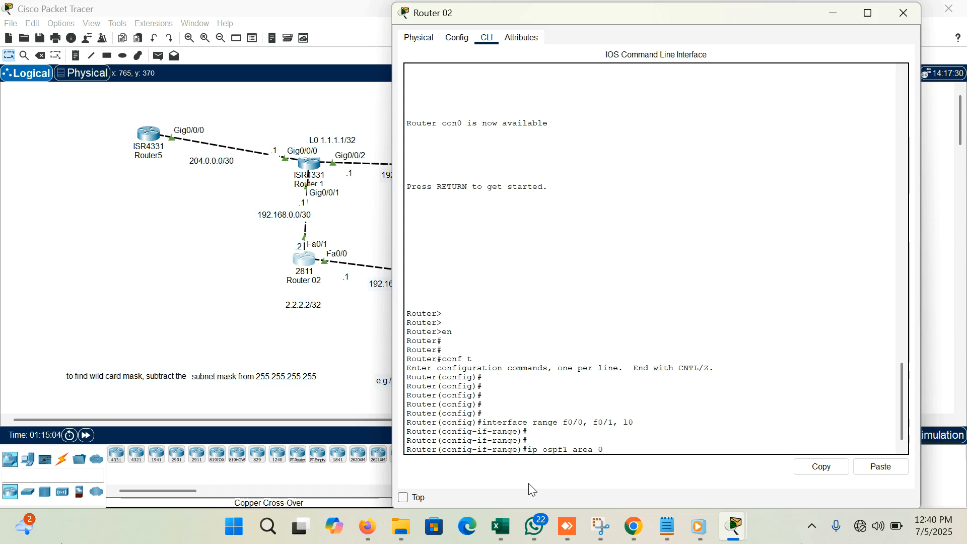
{"action": "key", "text": "Return"}
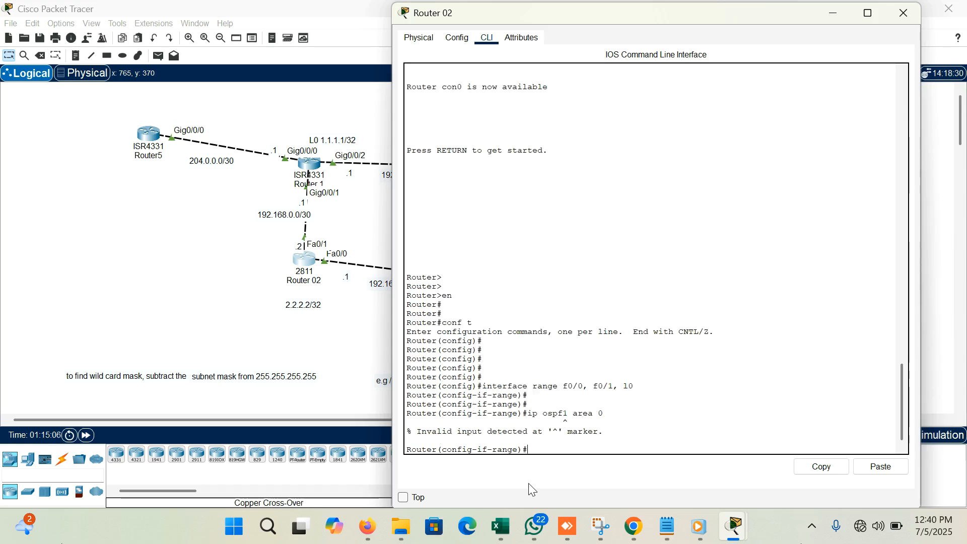
- Correct the recalled command to ip ospf 1 area 0 and run it on Router 02's selected interface range
{"action": "key", "text": "Up"}
{"action": "key", "text": "Left"}
{"action": "key", "text": "Left"}
{"action": "key", "text": "Left"}
{"action": "key", "text": "Left"}
{"action": "key", "text": "Left"}
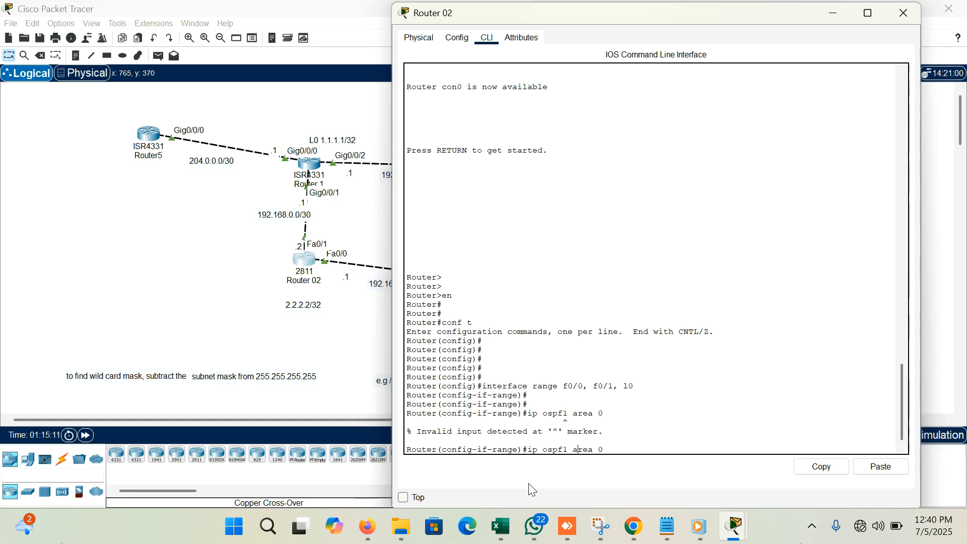
{"action": "key", "text": "Left"}
{"action": "key", "text": "Left"}
{"action": "key", "text": "Left"}
{"action": "key", "text": "Return"}
{"action": "key", "text": "Return"}
{"action": "key", "text": "Return"}
{"action": "key", "text": "Return"}
{"action": "key", "text": "Return"}
{"action": "key", "text": "Return"}
{"action": "key", "text": "Return"}
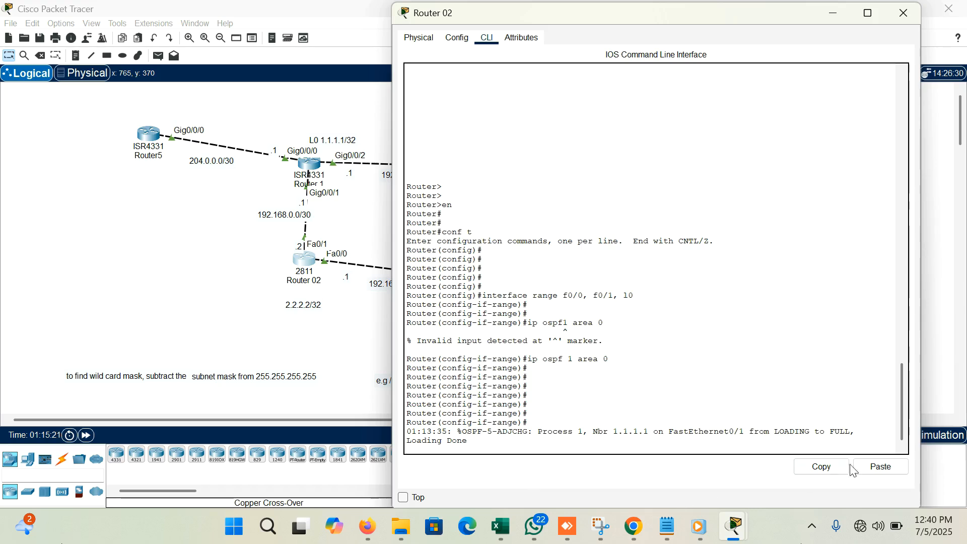
- Examine the OSPF adjacency message on Router 02's console and return to the interface range prompt
{"action": "left_click_drag", "start_coordinate": [861, 433], "coordinate": [778, 426]}
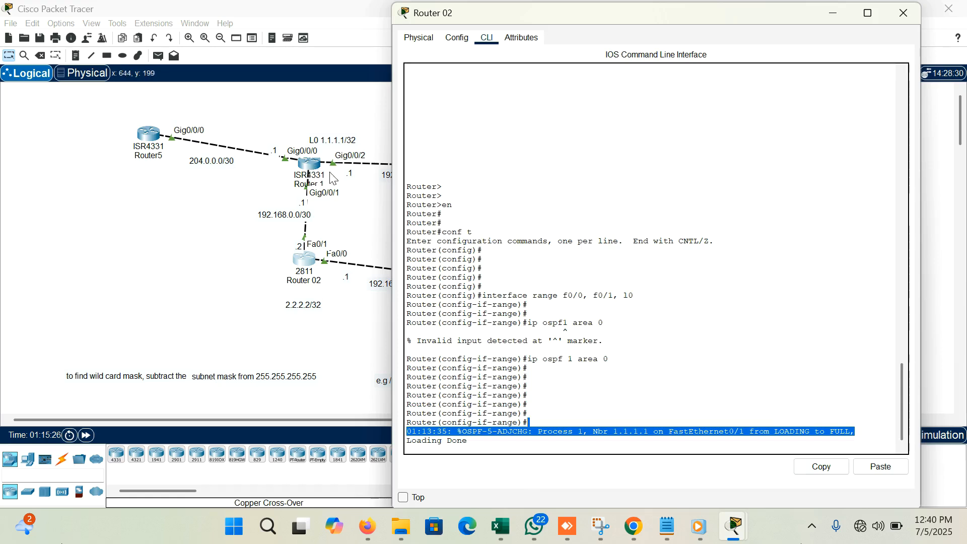
{"action": "left_click", "coordinate": [685, 443]}
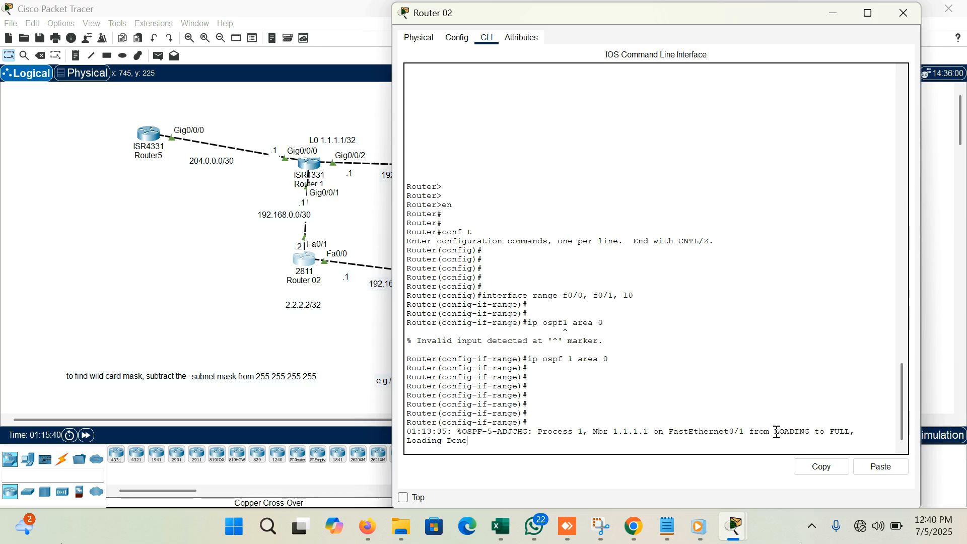
{"action": "left_click_drag", "start_coordinate": [827, 431], "coordinate": [867, 429]}
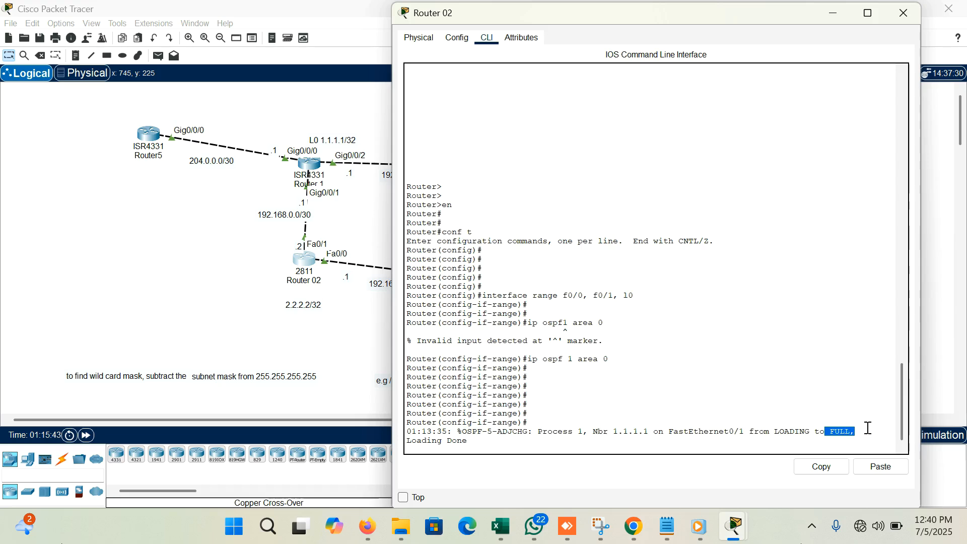
{"action": "left_click", "coordinate": [609, 437]}
{"action": "key", "text": "Return"}
{"action": "key", "text": "Return"}
{"action": "key", "text": "Return"}
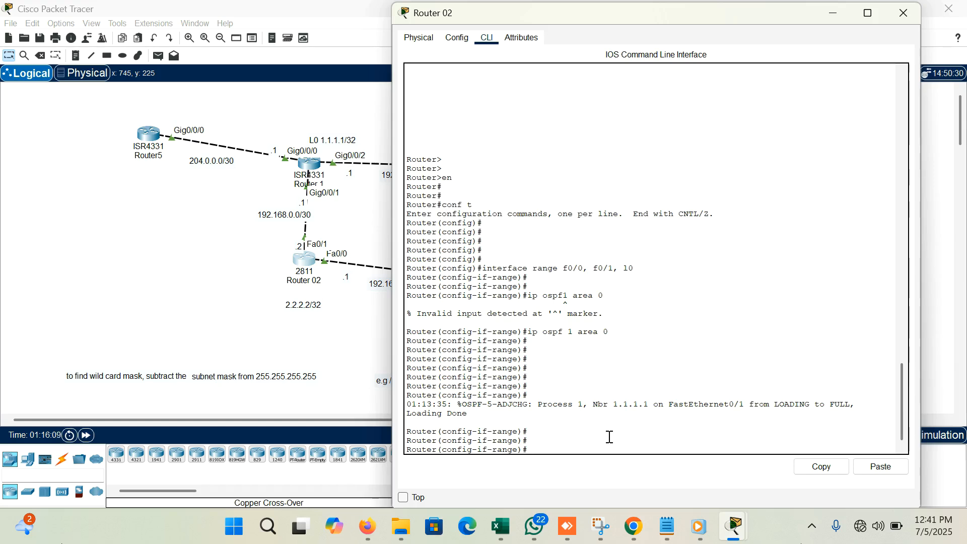
- Exit the interface range on Router 02 and enter router configuration for OSPF process 1
{"action": "type", "text": "exit"}
{"action": "key", "text": "Return"}
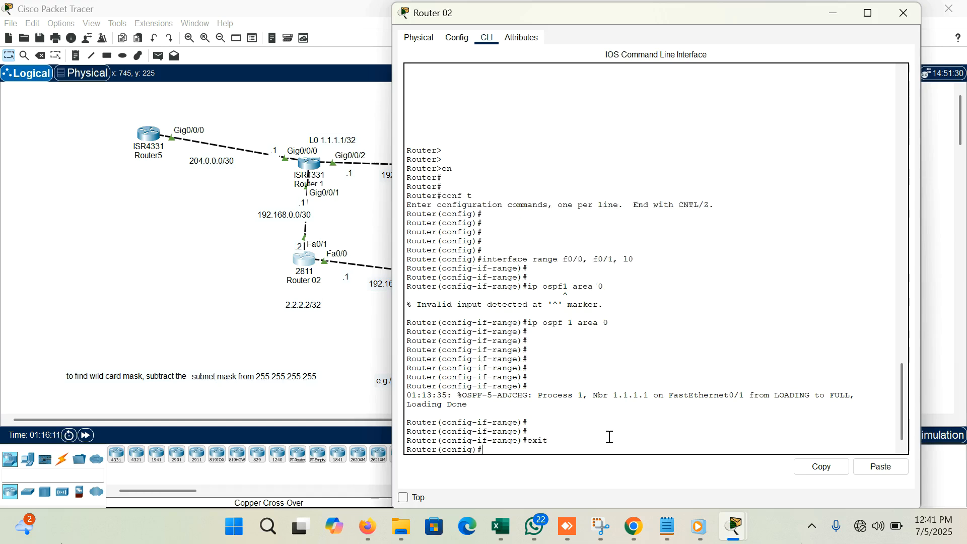
{"action": "key", "text": "Return"}
{"action": "key", "text": "Return"}
{"action": "key", "text": "Return"}
{"action": "type", "text": "router "}
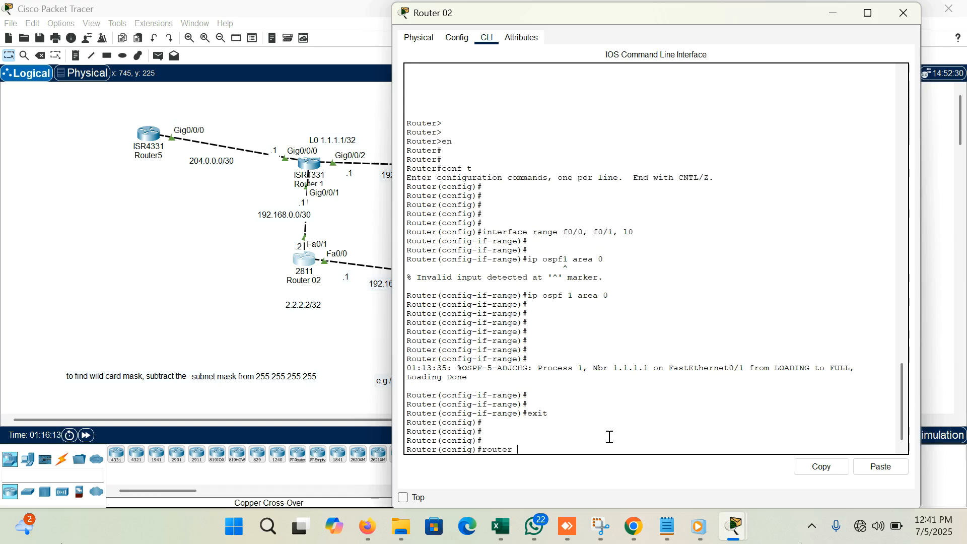
{"action": "type", "text": "ospf 1"}
{"action": "key", "text": "Return"}
{"action": "key", "text": "Return"}
{"action": "key", "text": "Return"}
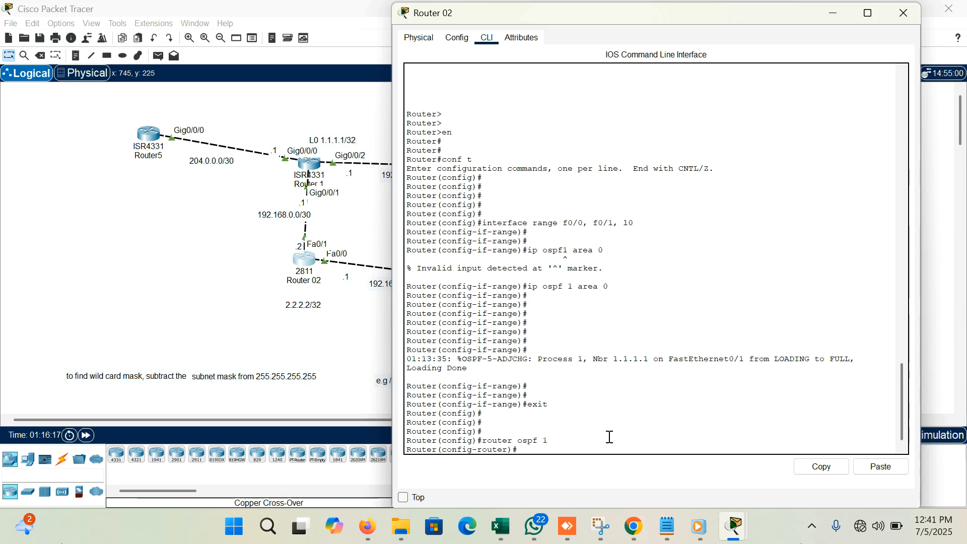
- Make loopback interface l0 passive for OSPF process 1 on Router 02
{"action": "type", "text": "padd"}
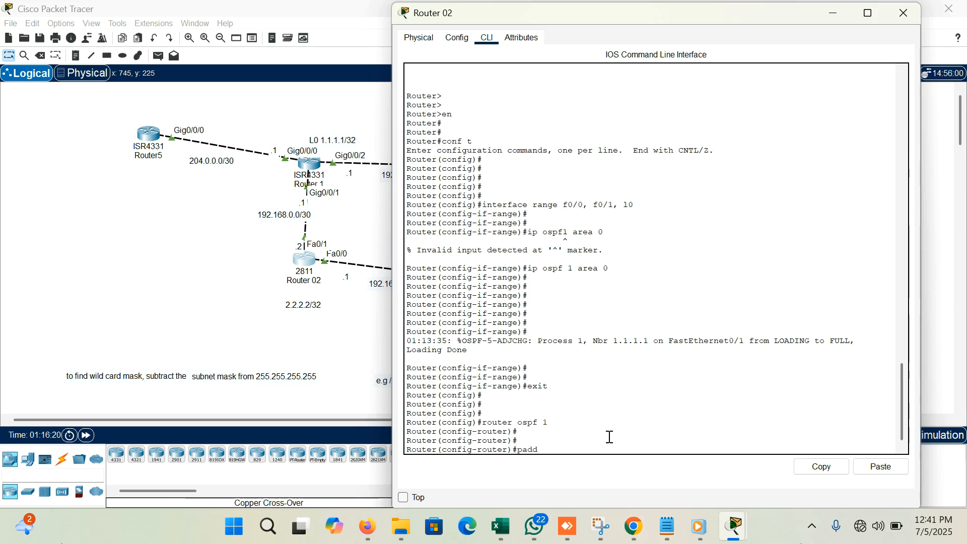
{"action": "key", "text": "BackSpace"}
{"action": "key", "text": "BackSpace"}
{"action": "type", "text": "ssive-interface "}
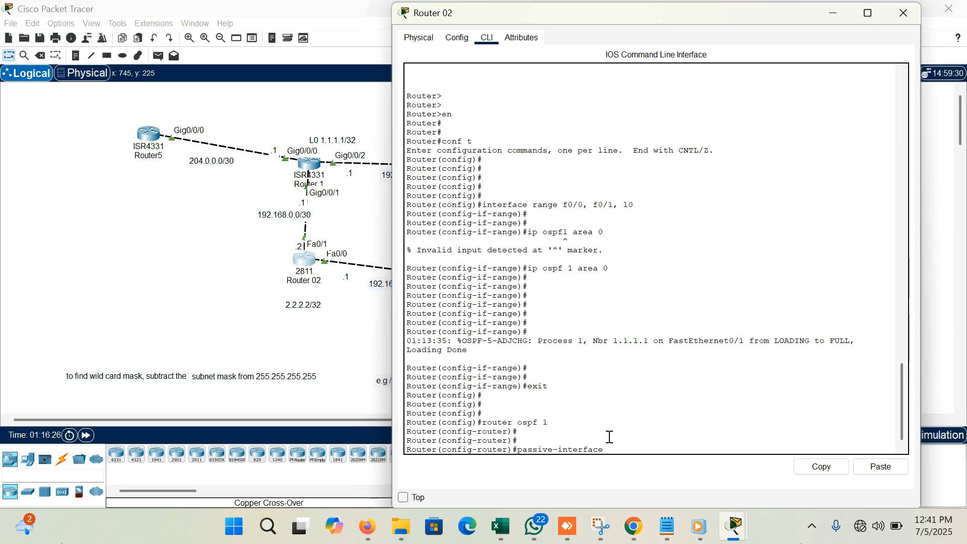
{"action": "type", "text": "l0"}
{"action": "key", "text": "Return"}
{"action": "key", "text": "Return"}
{"action": "key", "text": "Return"}
{"action": "key", "text": "Return"}
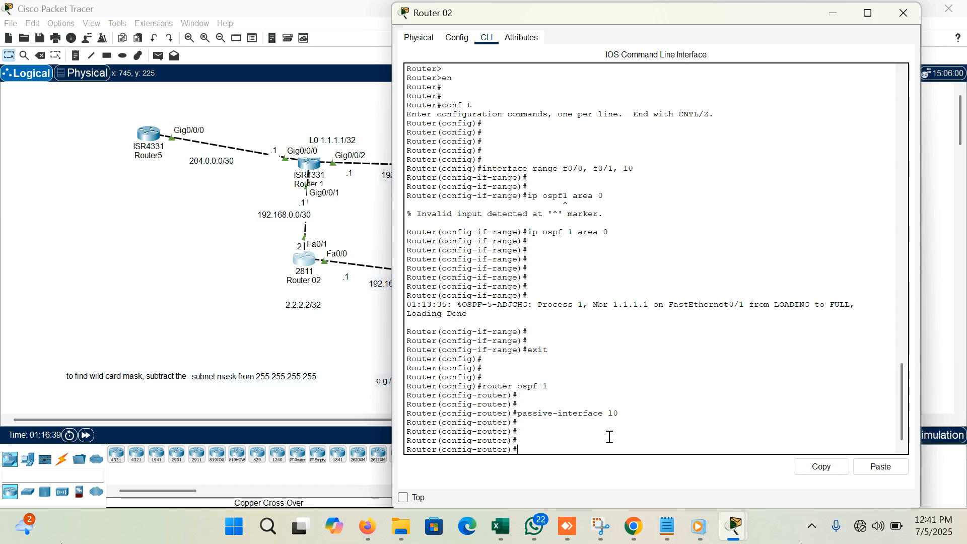
- Save Router 02's configuration with do wr and end configuration mode
{"action": "type", "text": "do wr"}
{"action": "key", "text": "Return"}
{"action": "key", "text": "Return"}
{"action": "key", "text": "Return"}
{"action": "type", "text": "end"}
{"action": "key", "text": "Return"}
{"action": "key", "text": "Return"}
{"action": "key", "text": "Return"}
{"action": "key", "text": "Return"}
- Show Router 02's IP protocols information to review its OSPF process and passive interface
{"action": "type", "text": "show"}
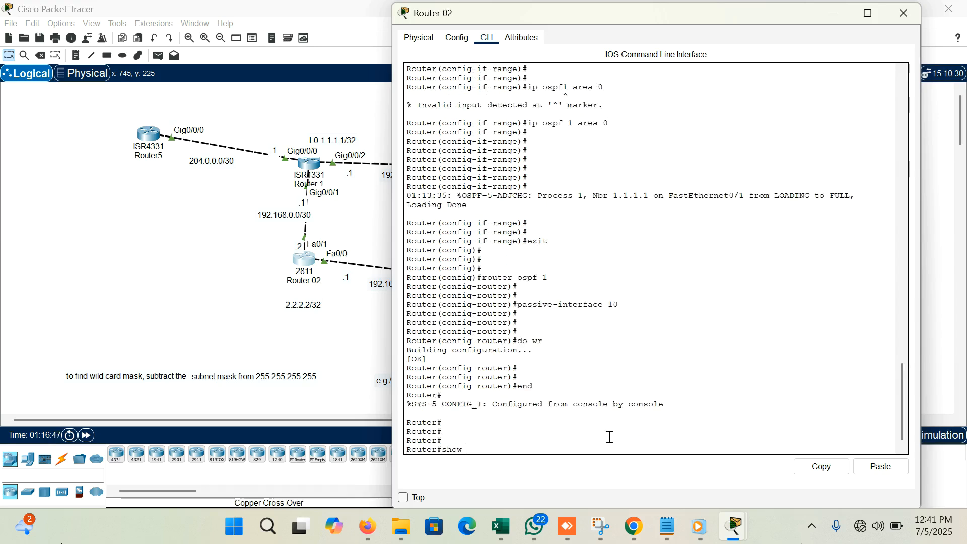
{"action": "type", "text": " ip "}
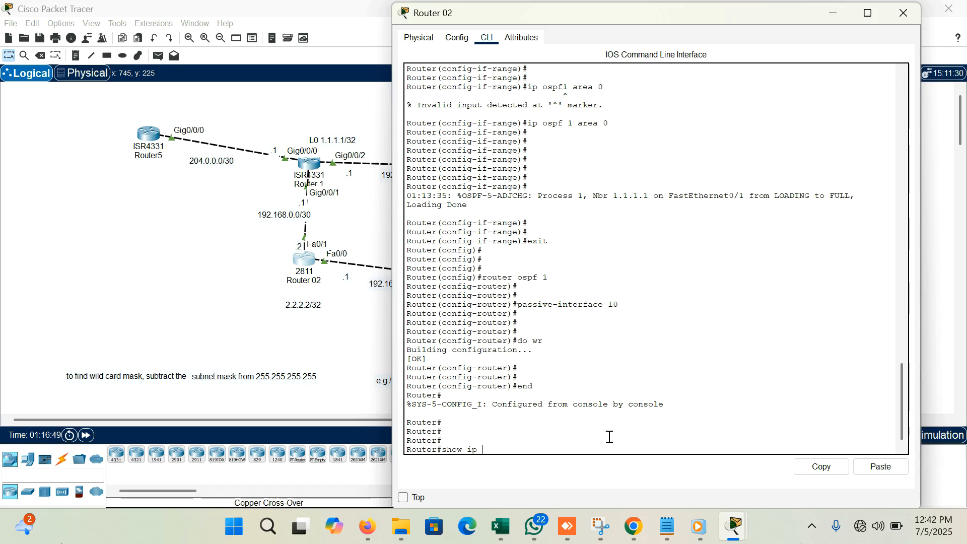
{"action": "type", "text": "protocols"}
{"action": "key", "text": "Return"}
{"action": "key", "text": "Return"}
{"action": "key", "text": "Return"}
{"action": "key", "text": "Return"}
{"action": "key", "text": "Return"}
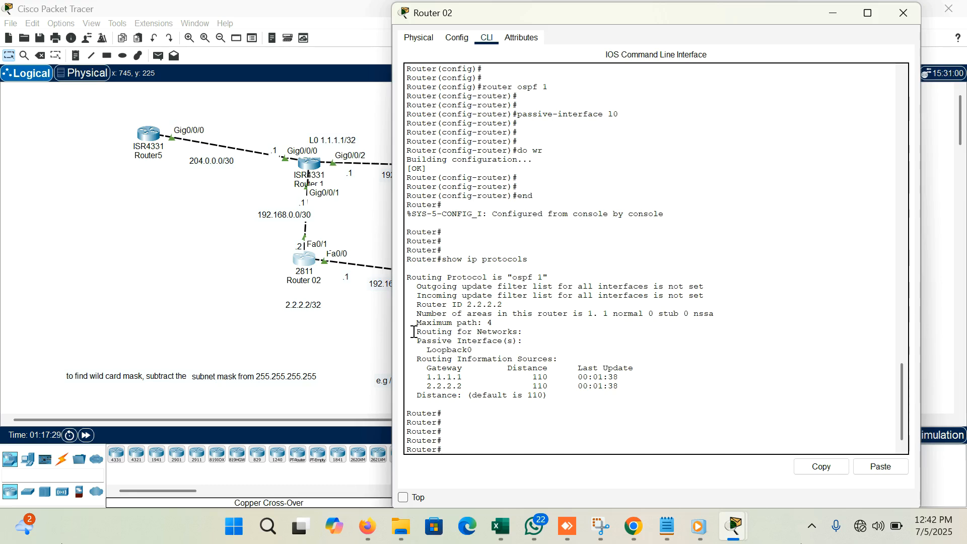
- Close Router 02's window and start a command-line session on Router3
{"action": "left_click", "coordinate": [902, 20]}
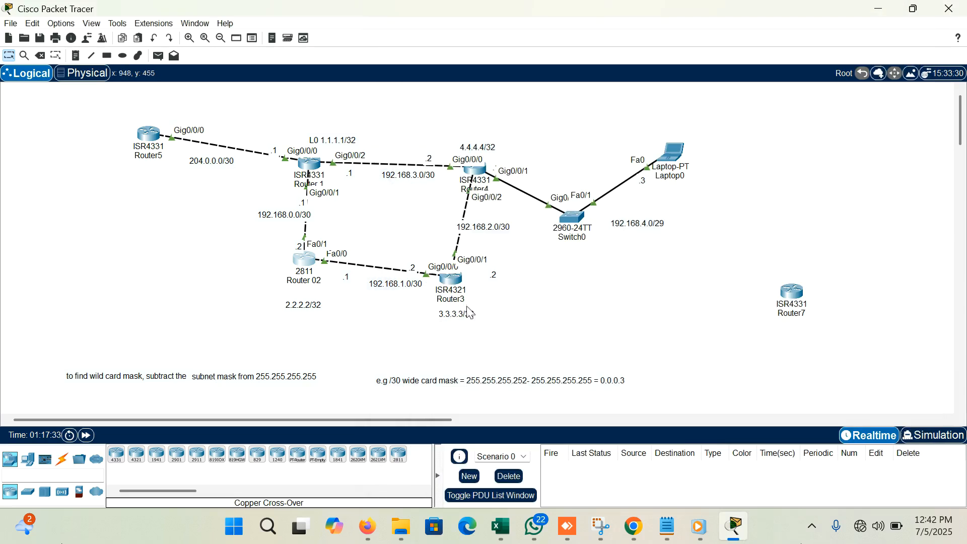
{"action": "left_click", "coordinate": [459, 278]}
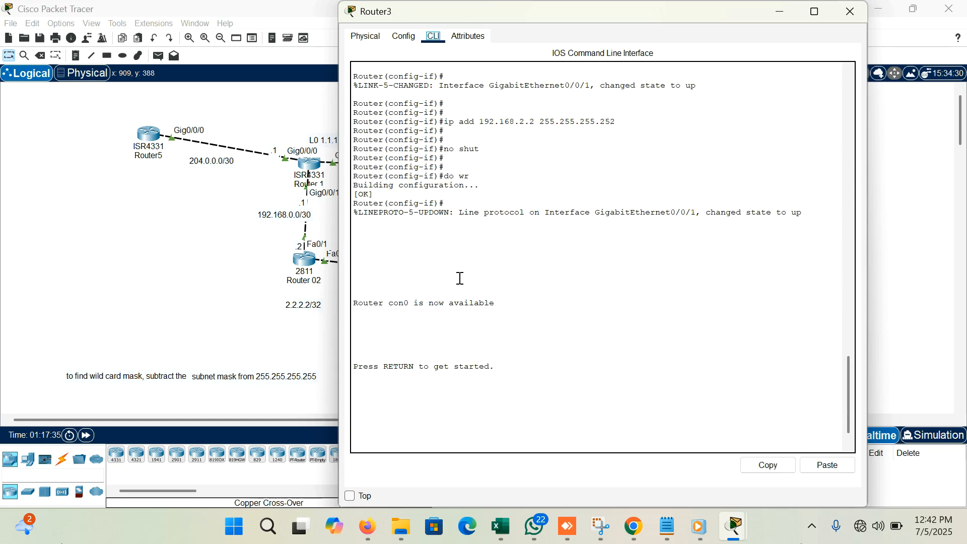
{"action": "left_click", "coordinate": [531, 422]}
{"action": "key", "text": "Return"}
{"action": "key", "text": "Return"}
- Enter privileged mode and global configuration mode on Router3, and reposition its window over the topology
{"action": "type", "text": "en"}
{"action": "key", "text": "Return"}
{"action": "key", "text": "Return"}
{"action": "key", "text": "Return"}
{"action": "key", "text": "Return"}
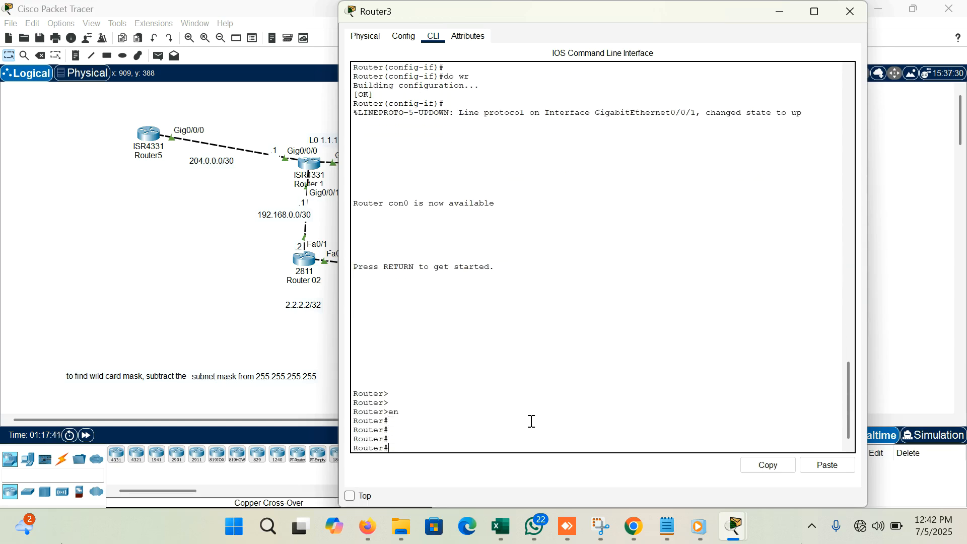
{"action": "type", "text": "conf t"}
{"action": "key", "text": "Return"}
{"action": "key", "text": "Return"}
{"action": "key", "text": "Return"}
{"action": "key", "text": "Return"}
{"action": "left_click_drag", "start_coordinate": [661, 18], "coordinate": [611, 39]}
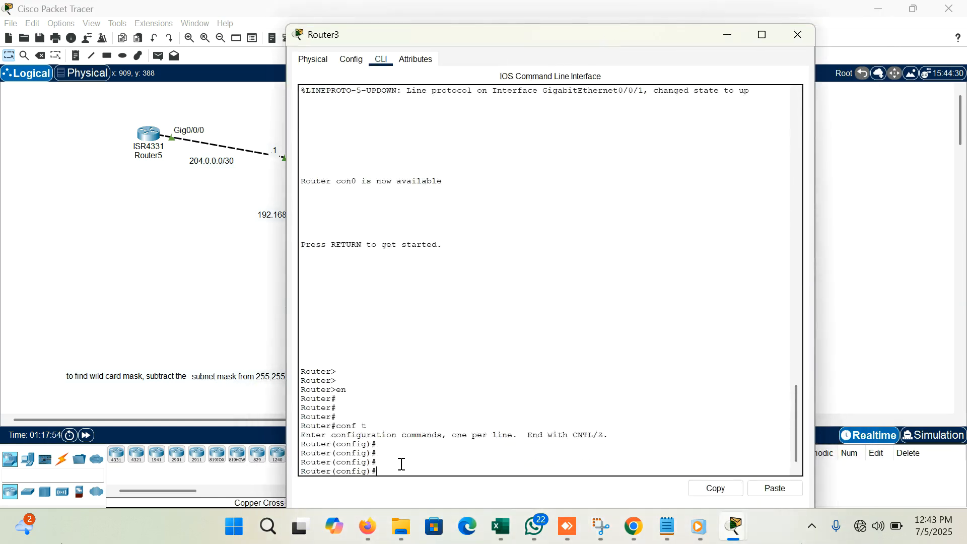
- Select the interface range g0/0/0-1, l0 on Router3 for shared configuration
{"action": "key", "text": "Return"}
{"action": "key", "text": "Return"}
{"action": "key", "text": "Return"}
{"action": "type", "text": "int range"}
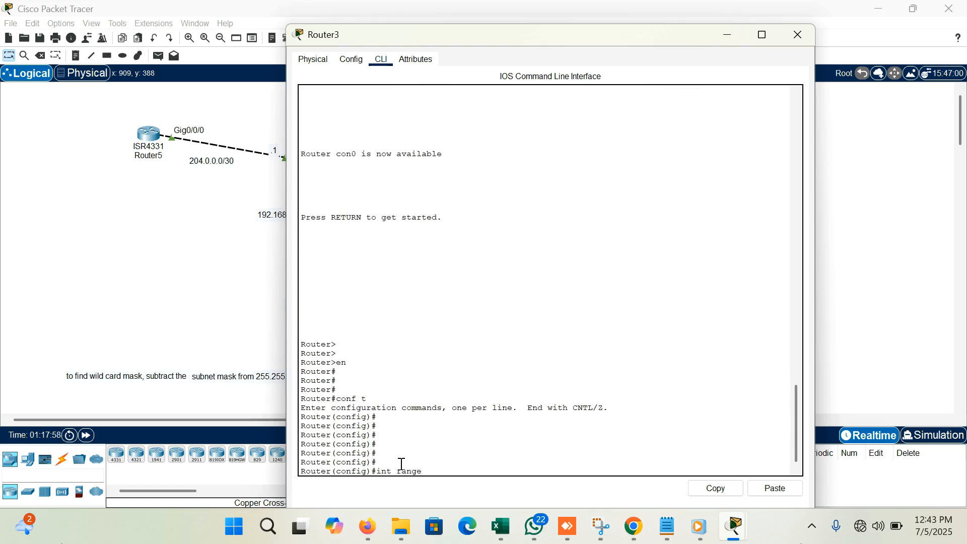
{"action": "type", "text": "/0/"}
{"action": "type", "text": "0-1, l0"}
{"action": "key", "text": "Return"}
{"action": "key", "text": "Return"}
{"action": "key", "text": "Return"}
{"action": "key", "text": "Return"}
- Enable OSPF process 1 in area 0 on Router3's selected interfaces with ip ospf 1 area 0
{"action": "type", "text": "ange)#ip ospf 1 area 0"}
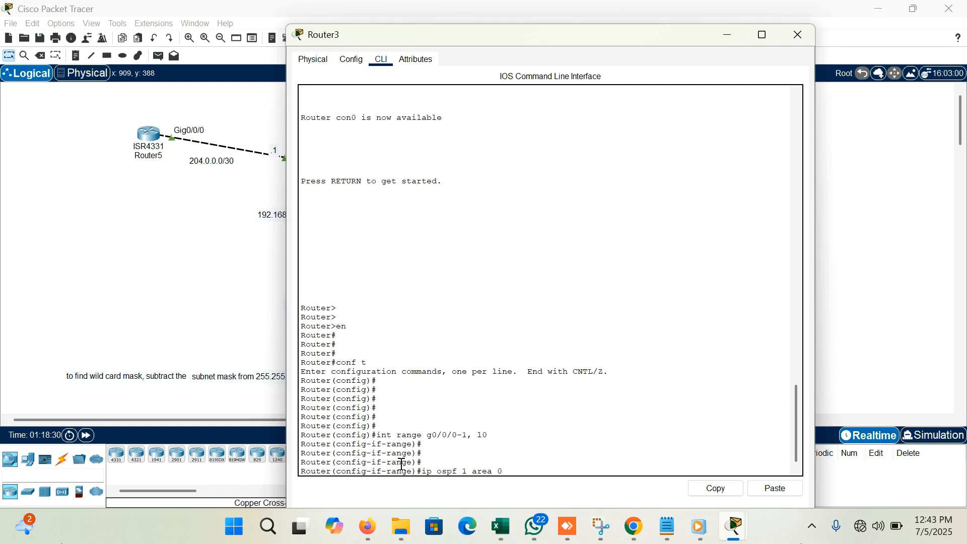
{"action": "key", "text": "Return"}
{"action": "key", "text": "Return"}
{"action": "key", "text": "Return"}
{"action": "key", "text": "Return"}
{"action": "key", "text": "Return"}
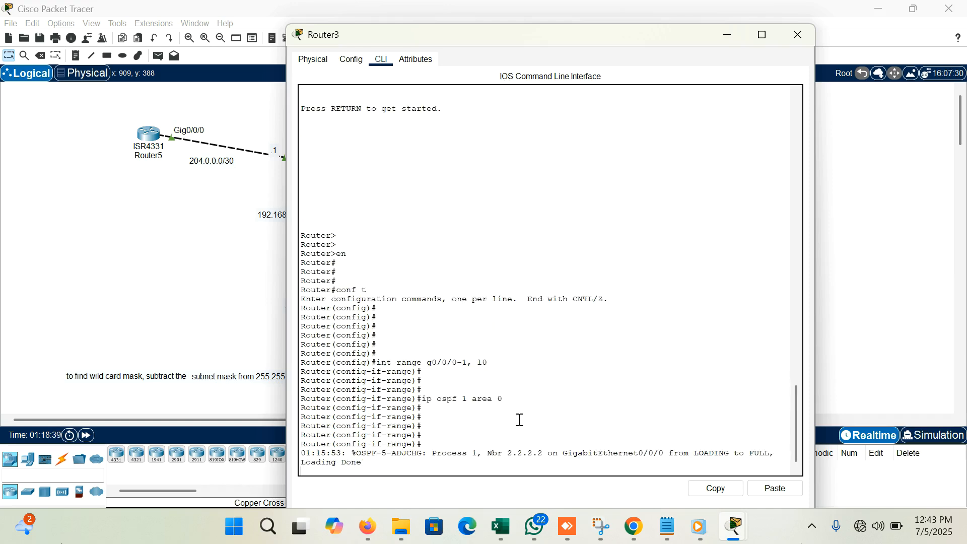
{"action": "key", "text": "Return"}
{"action": "key", "text": "Return"}
- Leave the interface range and set l0 as a passive interface under router ospf 1 on Router3
{"action": "key", "text": "Return"}
{"action": "key", "text": "Return"}
{"action": "type", "text": "exit"}
{"action": "key", "text": "Return"}
{"action": "key", "text": "Return"}
{"action": "key", "text": "Return"}
{"action": "key", "text": "Return"}
{"action": "key", "text": "Return"}
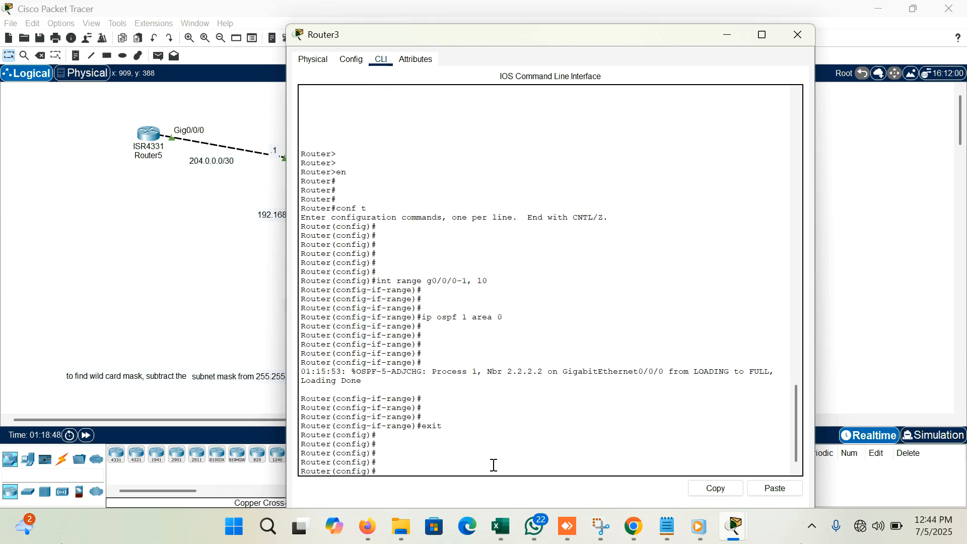
{"action": "type", "text": "router ospf 1"}
{"action": "key", "text": "Return"}
{"action": "key", "text": "Return"}
{"action": "key", "text": "Return"}
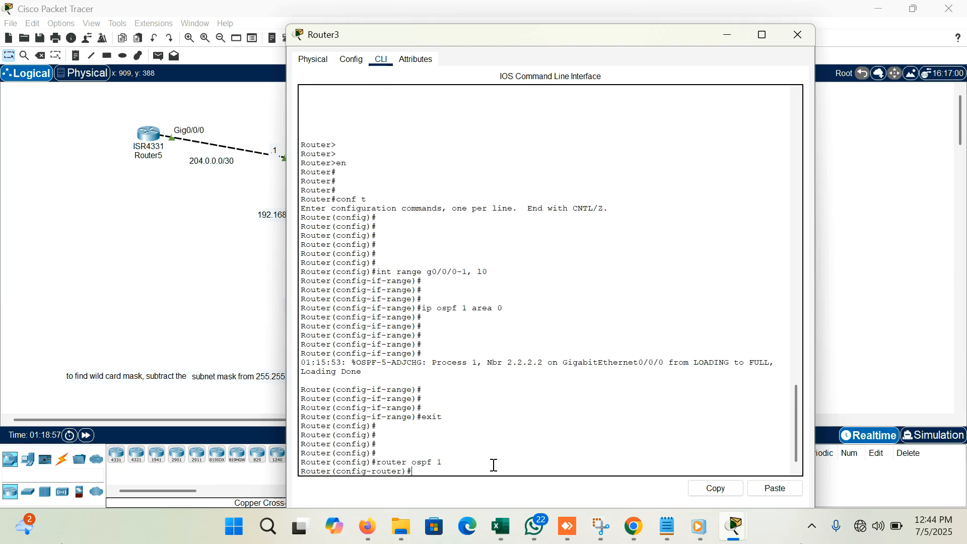
{"action": "type", "text": "passive-interface l0"}
{"action": "key", "text": "Return"}
{"action": "key", "text": "Return"}
{"action": "key", "text": "Return"}
{"action": "key", "text": "Return"}
{"action": "key", "text": "Return"}
- Save Router3's configuration with do wr and end configuration mode
{"action": "type", "text": "do wr"}
{"action": "key", "text": "Return"}
{"action": "key", "text": "Return"}
{"action": "key", "text": "Return"}
{"action": "type", "text": "end"}
{"action": "key", "text": "Return"}
{"action": "key", "text": "Return"}
{"action": "key", "text": "Return"}
{"action": "key", "text": "Return"}
{"action": "key", "text": "Return"}
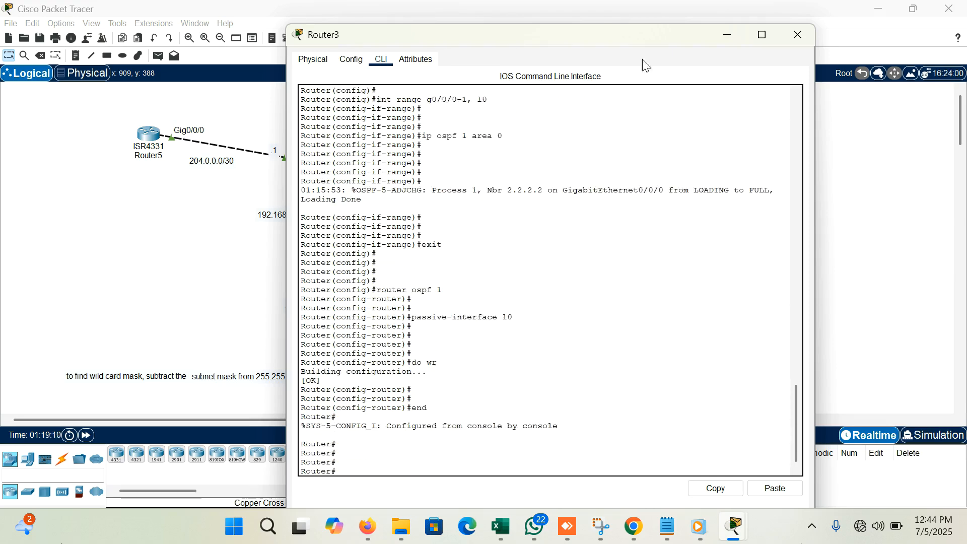
- Close Router3's window and start a command-line session on Router4
{"action": "left_click", "coordinate": [803, 30]}
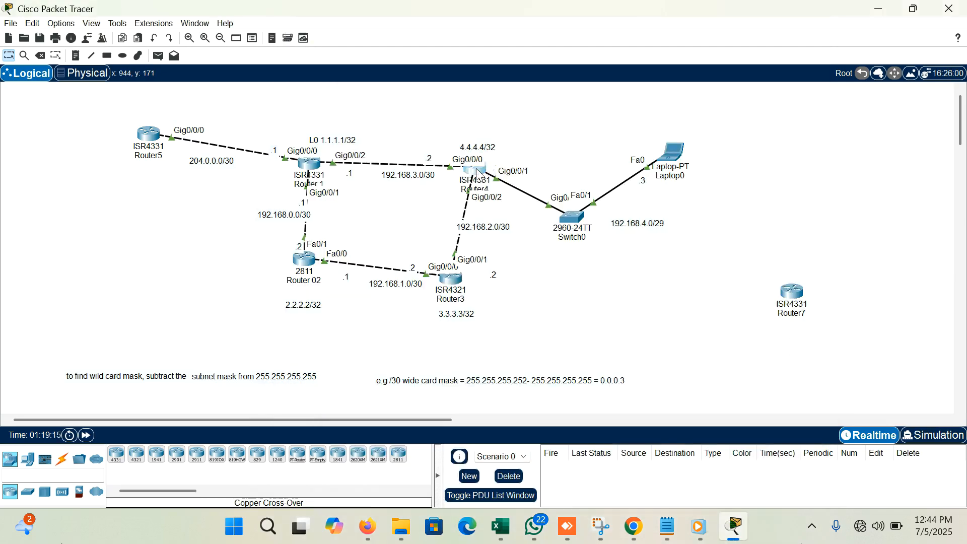
{"action": "left_click", "coordinate": [479, 177]}
{"action": "left_click", "coordinate": [489, 419]}
{"action": "key", "text": "Return"}
{"action": "key", "text": "Return"}
{"action": "key", "text": "Return"}
{"action": "key", "text": "Return"}
- Enter privileged mode and global configuration mode on Router4
{"action": "type", "text": "en"}
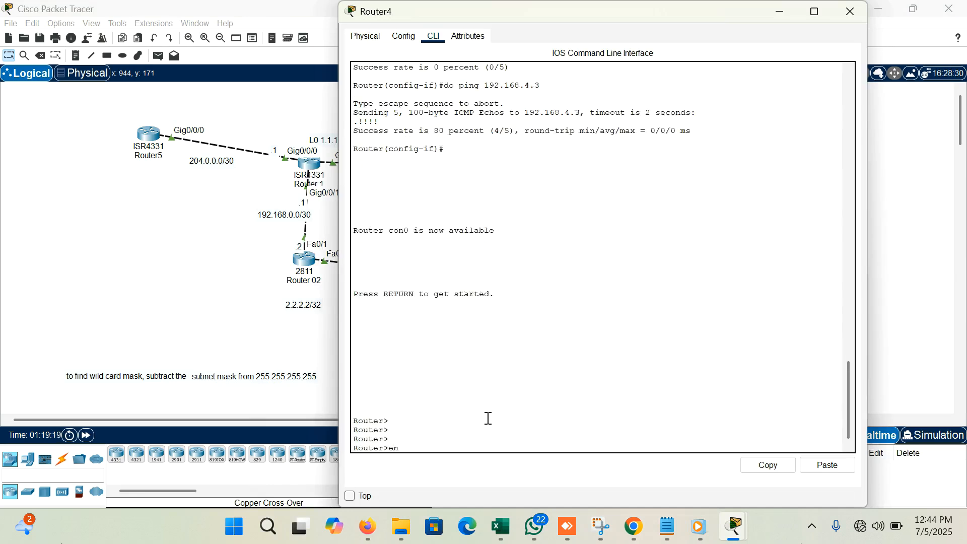
{"action": "key", "text": "Return"}
{"action": "key", "text": "Return"}
{"action": "key", "text": "Return"}
{"action": "key", "text": "Return"}
{"action": "type", "text": "conf t"}
{"action": "key", "text": "Return"}
{"action": "key", "text": "Return"}
{"action": "key", "text": "Return"}
{"action": "key", "text": "Return"}
{"action": "key", "text": "Return"}
- Begin the command int range g0/0 on Router4 and minimize its window to check the topology's interface labels
{"action": "type", "text": "int range g0/0"}
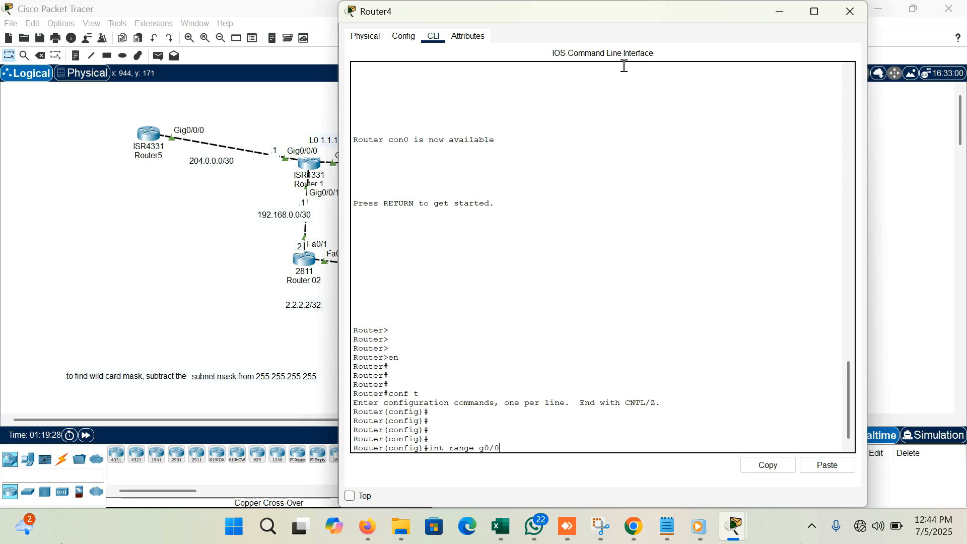
{"action": "left_click", "coordinate": [777, 15]}
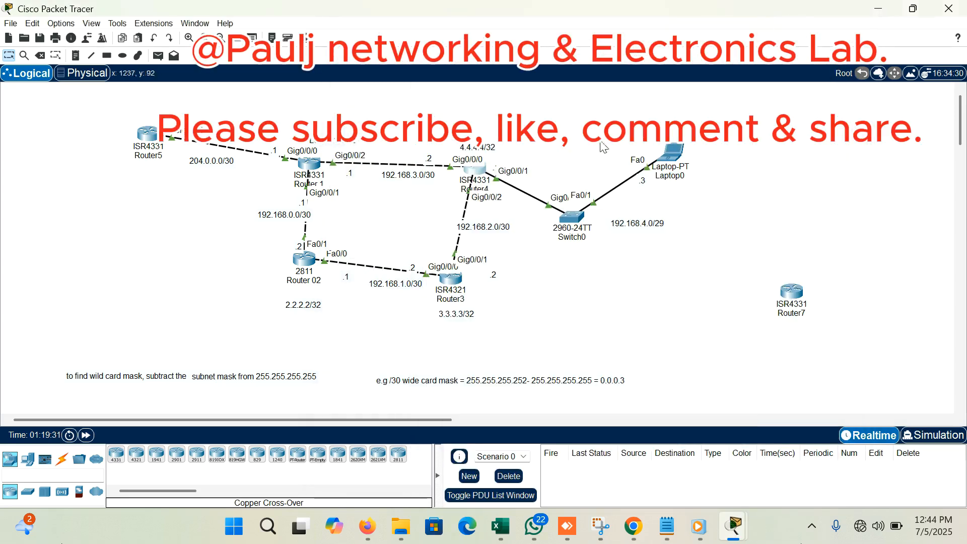
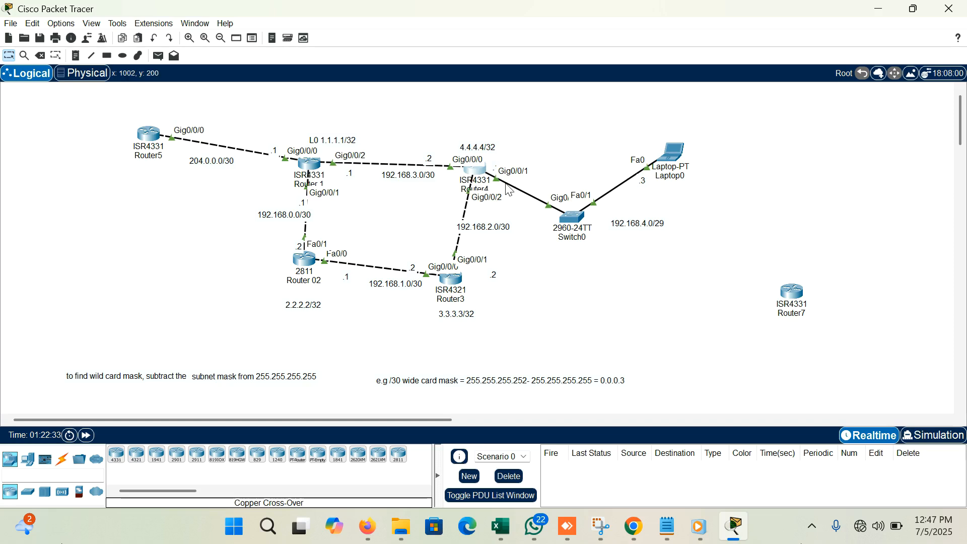
- Reopen Router4's command line and examine the routing information sources in the show ip protocol output
{"action": "mouse_move", "coordinate": [478, 176]}
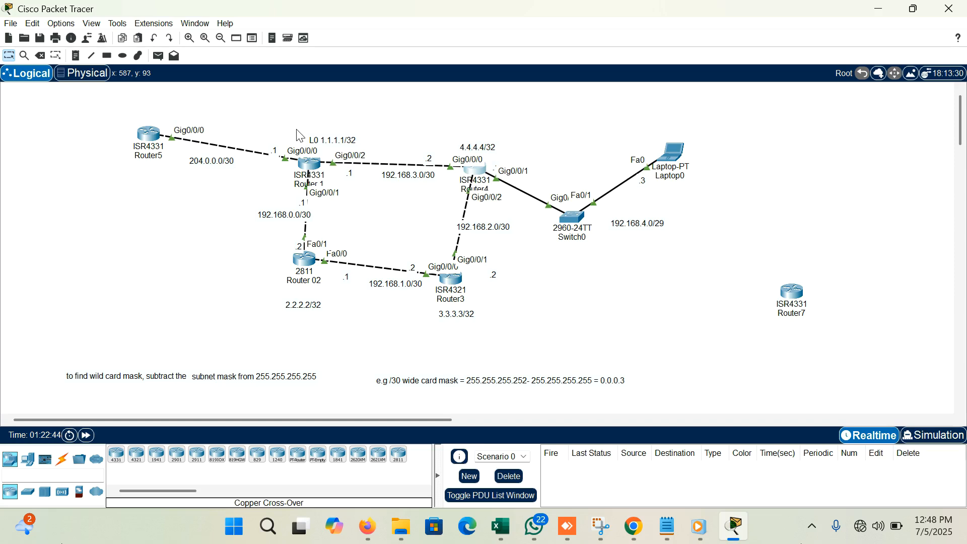
{"action": "left_click", "coordinate": [481, 176]}
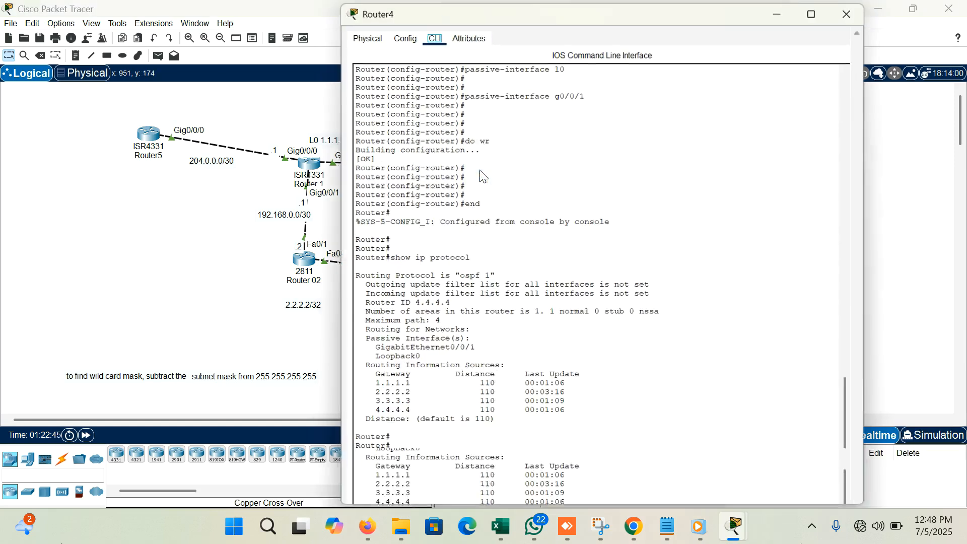
{"action": "scroll", "coordinate": [554, 347], "scroll_direction": "down", "scroll_amount": 1}
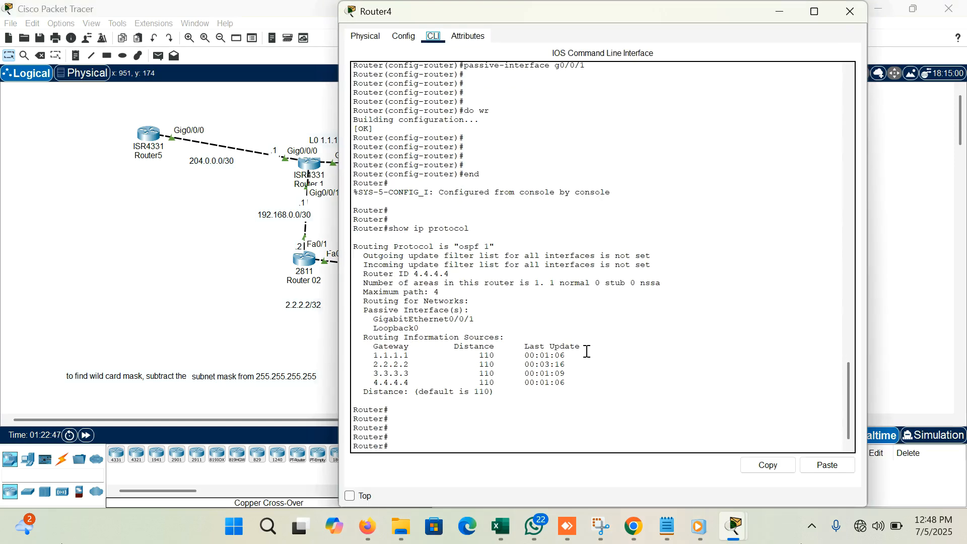
{"action": "double_click", "coordinate": [374, 365]}
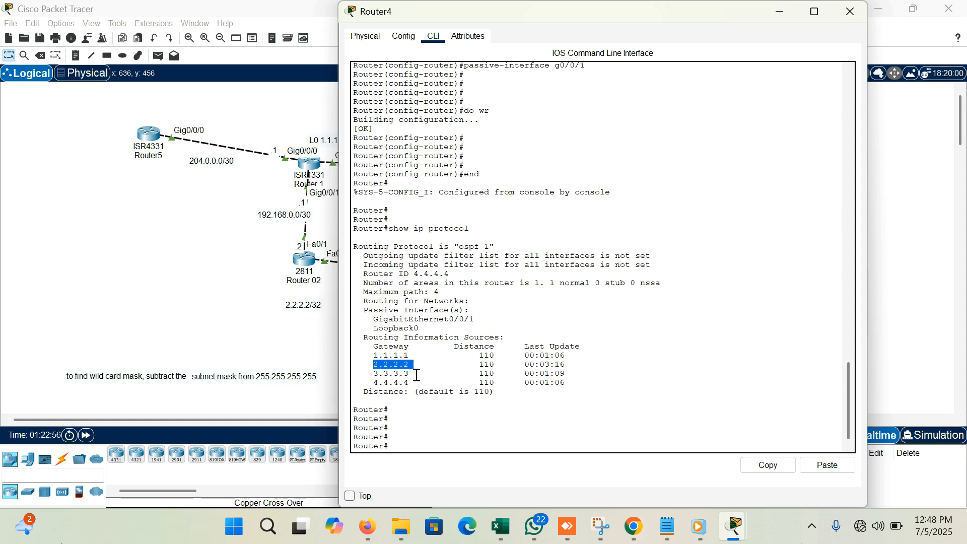
{"action": "left_click", "coordinate": [419, 425]}
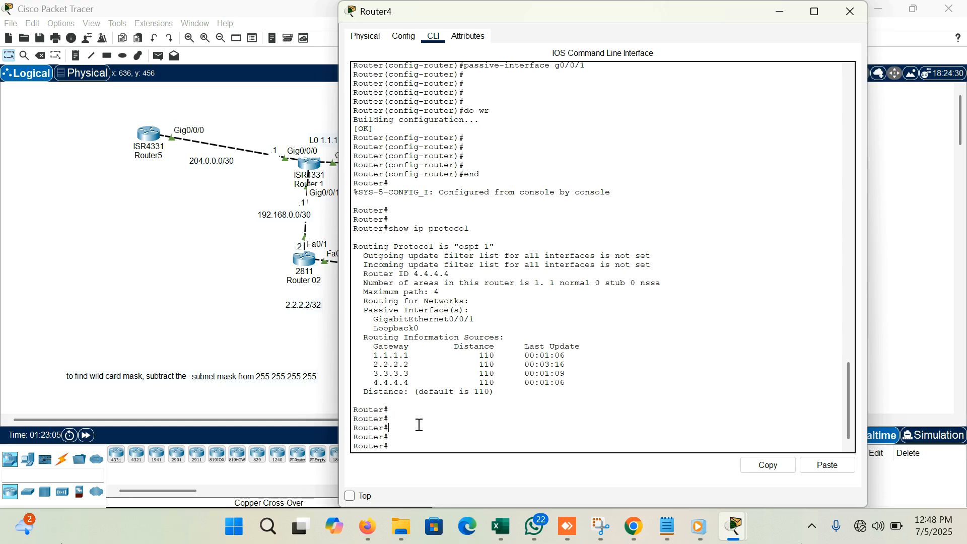
- Enter global configuration mode on Router4 and open the configuration of OSPF process 1
{"action": "type", "text": "conf t"}
{"action": "key", "text": "Return"}
{"action": "key", "text": "Return"}
{"action": "key", "text": "Return"}
{"action": "key", "text": "Return"}
{"action": "key", "text": "Return"}
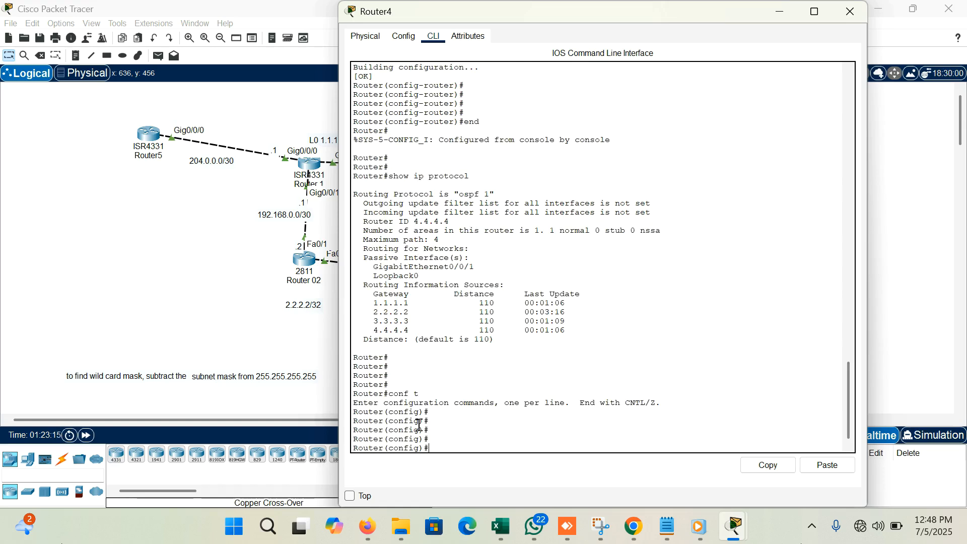
{"action": "type", "text": "uter ospf 1"}
{"action": "key", "text": "Return"}
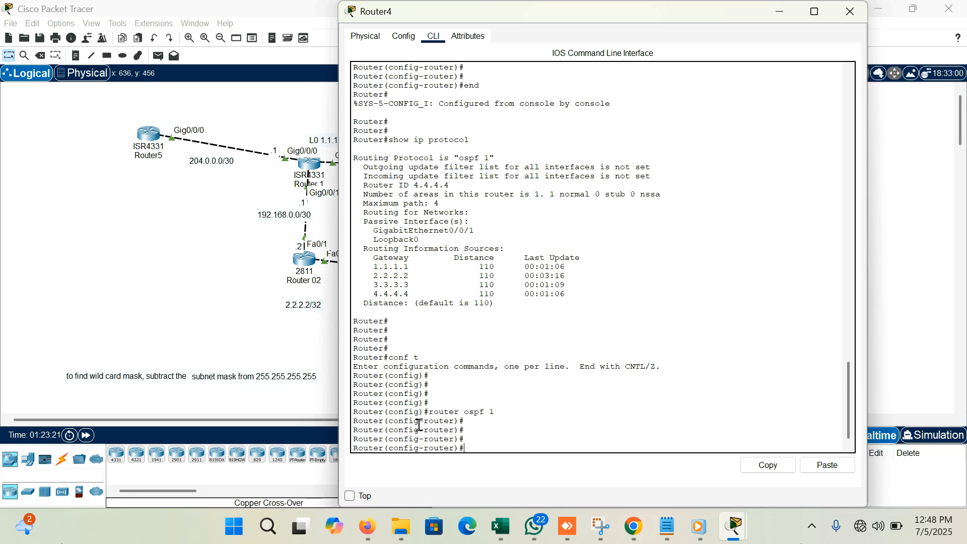
- Check the router-id command's syntax with the built-in help and set Router4's OSPF router ID to 4.4.4.5
{"action": "type", "text": "?router"}
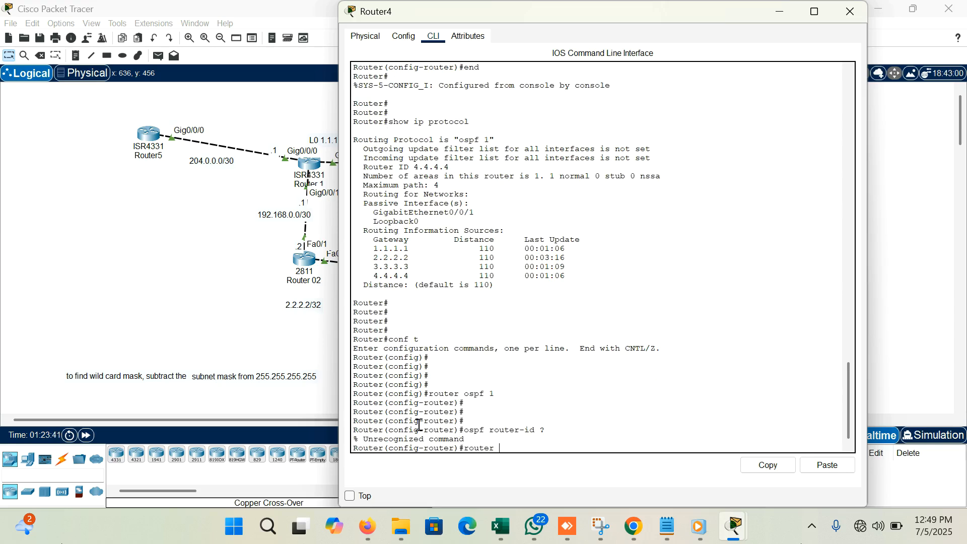
{"action": "key", "text": "BackSpace"}
{"action": "type", "text": "id ?"}
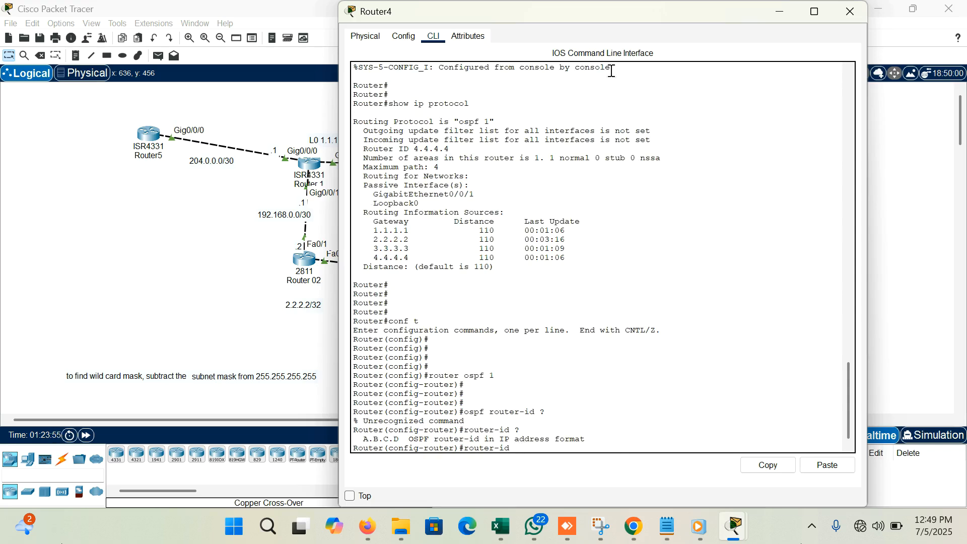
{"action": "type", "text": "4."}
{"action": "left_click_drag", "start_coordinate": [563, 446], "coordinate": [526, 443]}
{"action": "left_click", "coordinate": [562, 449]}
{"action": "key", "text": "Return"}
{"action": "key", "text": "Return"}
{"action": "key", "text": "Return"}
{"action": "key", "text": "Return"}
{"action": "key", "text": "Return"}
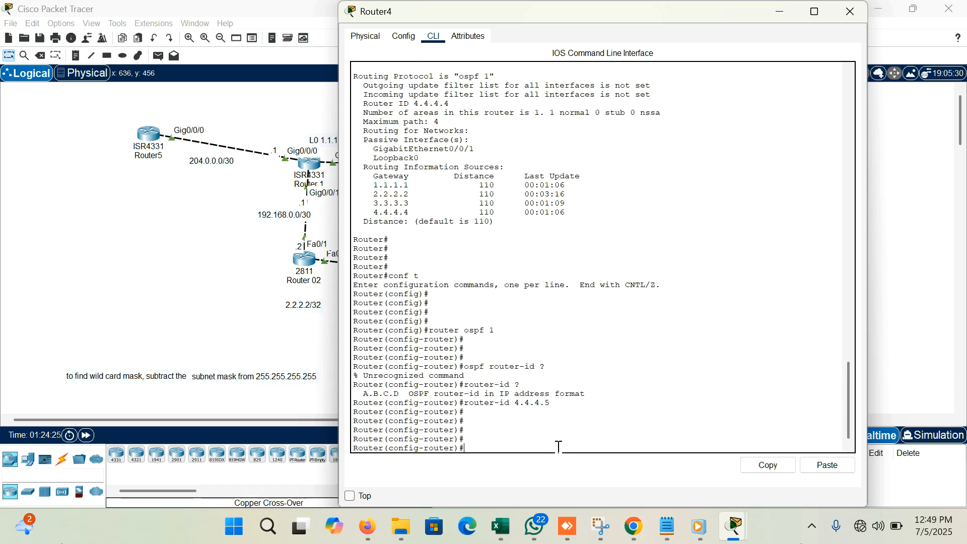
- Close Router4's window and open Router3's command line at the privileged prompt
{"action": "left_click", "coordinate": [850, 13]}
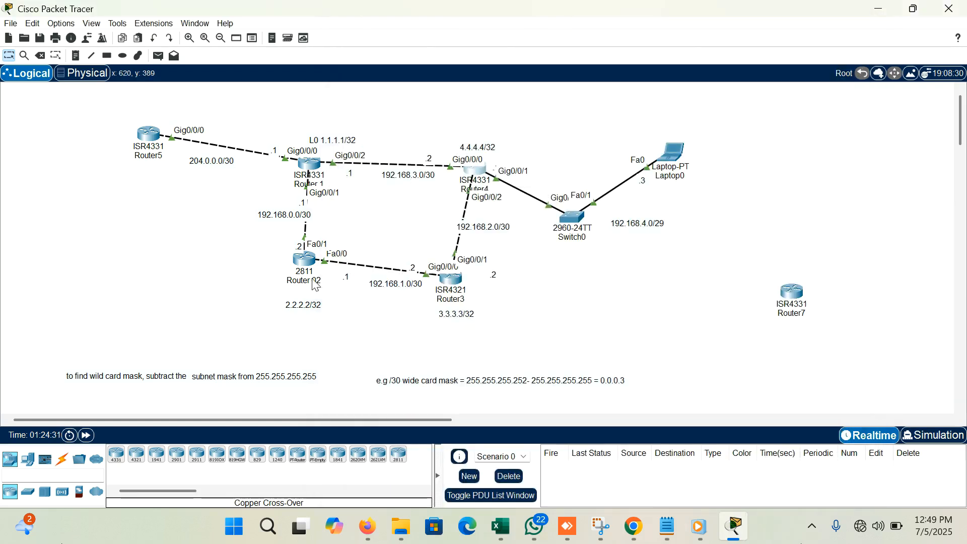
{"action": "left_click", "coordinate": [450, 279]}
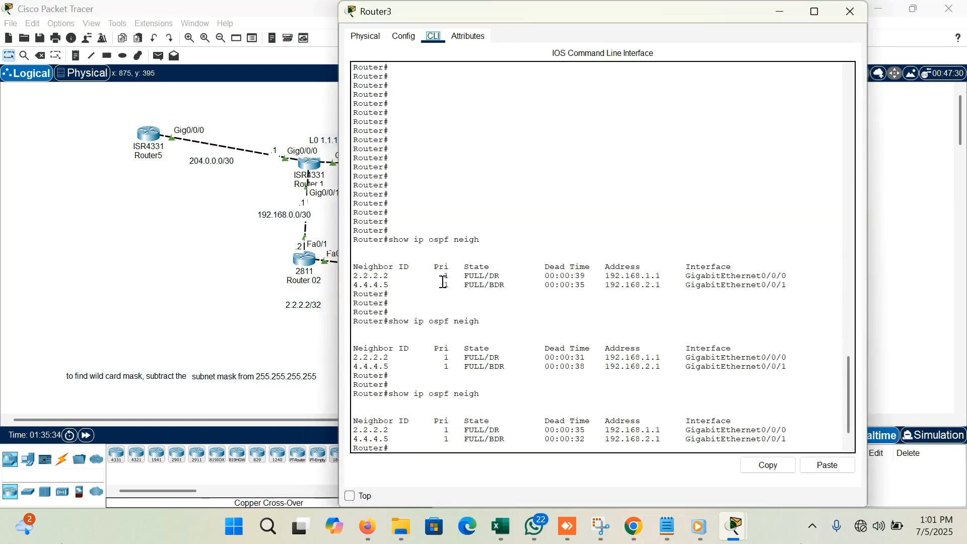
{"action": "key", "text": "Return"}
{"action": "key", "text": "Return"}
{"action": "key", "text": "Return"}
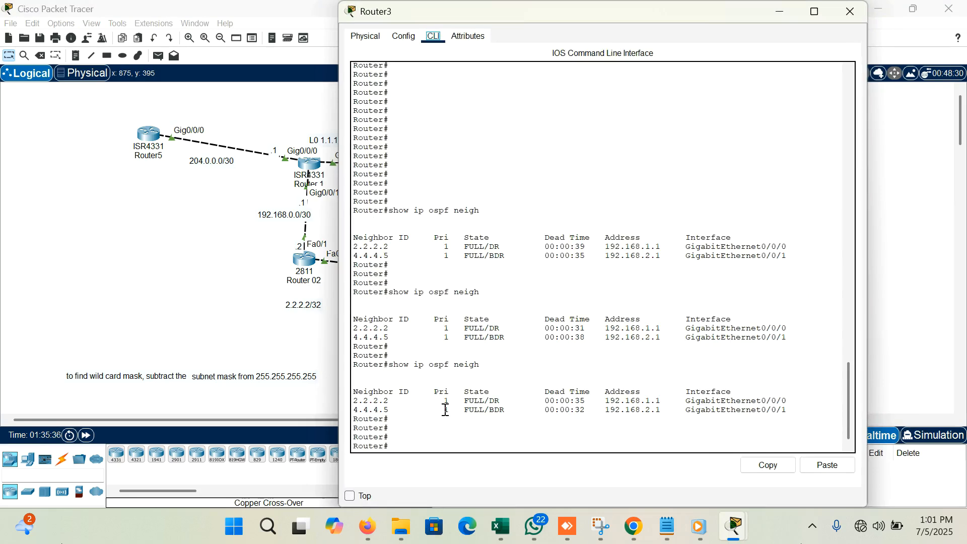
- Run show ip ospf neigh on Router3 and examine the neighbor ID reached through GigabitEthernet0/0/1
{"action": "left_click", "coordinate": [417, 432]}
{"action": "type", "text": "show ip ospf neigh"}
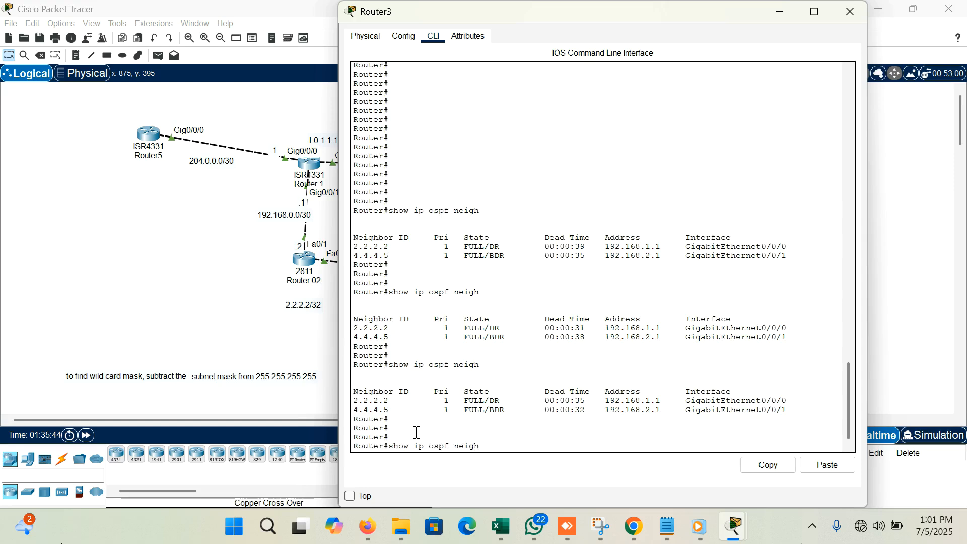
{"action": "key", "text": "Return"}
{"action": "key", "text": "Return"}
{"action": "key", "text": "Return"}
{"action": "key", "text": "Return"}
{"action": "key", "text": "Return"}
{"action": "key", "text": "Return"}
{"action": "key", "text": "Return"}
{"action": "key", "text": "Return"}
{"action": "key", "text": "Return"}
{"action": "key", "text": "Return"}
{"action": "key", "text": "Return"}
{"action": "key", "text": "Return"}
{"action": "key", "text": "Return"}
{"action": "key", "text": "Return"}
{"action": "key", "text": "Return"}
{"action": "key", "text": "Return"}
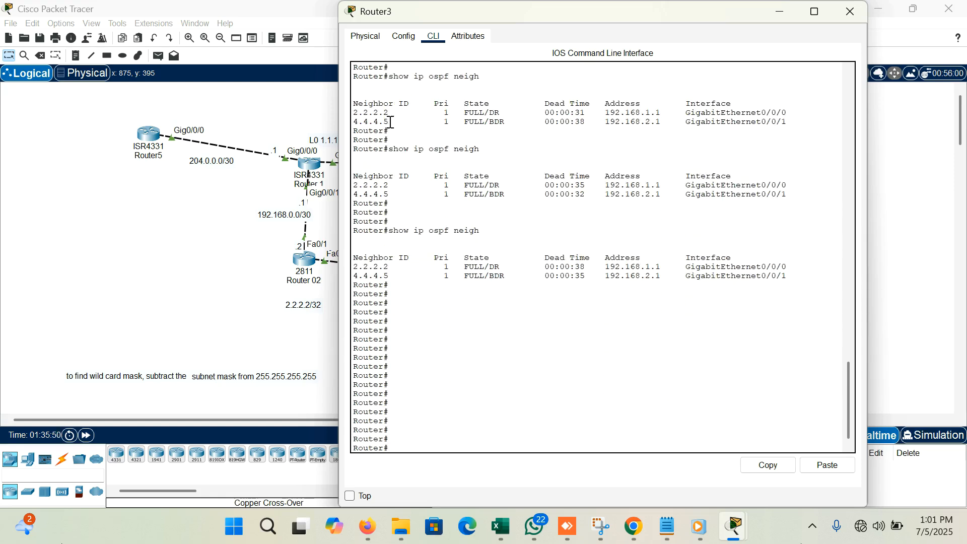
{"action": "left_click_drag", "start_coordinate": [397, 121], "coordinate": [353, 122]}
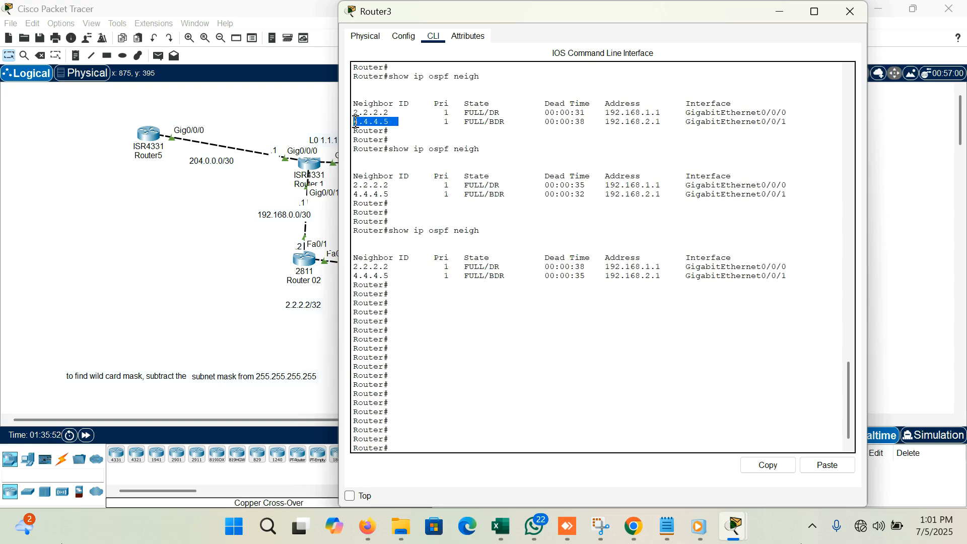
{"action": "left_click", "coordinate": [398, 116]}
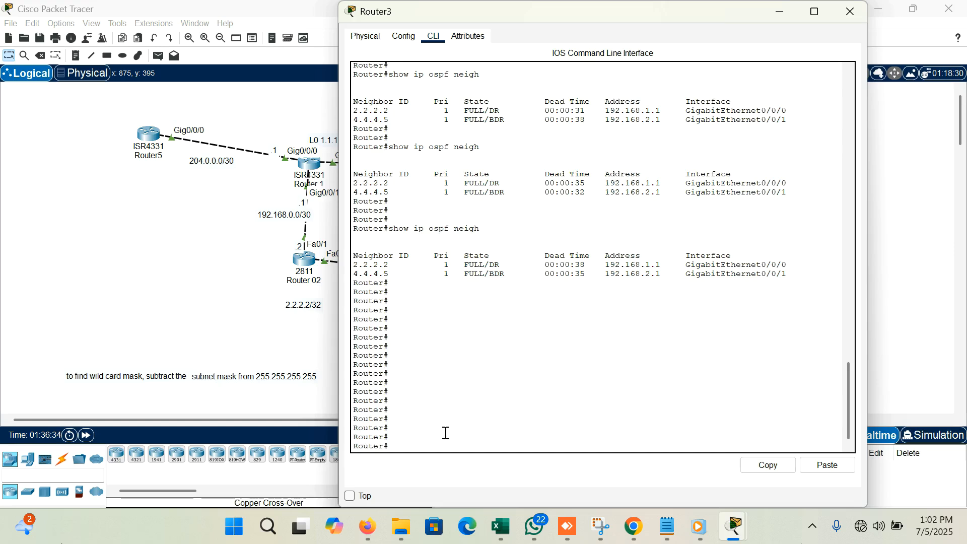
- Run show ip route on Router3 and examine the OSPF routes to 1.1.1.1/32 and 192.168.0.0/30
{"action": "type", "text": "show ip route"}
{"action": "key", "text": "Return"}
{"action": "key", "text": "Return"}
{"action": "key", "text": "Return"}
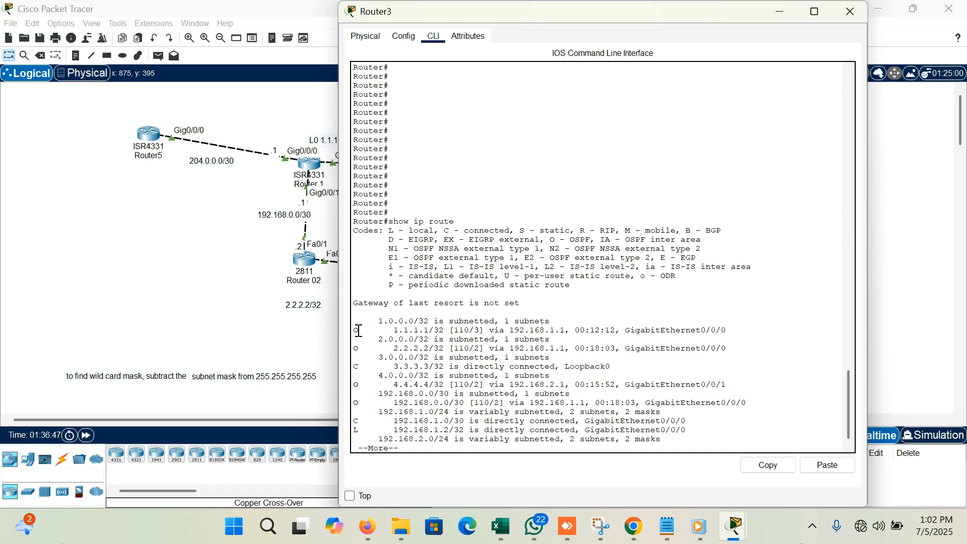
{"action": "left_click_drag", "start_coordinate": [383, 330], "coordinate": [464, 328]}
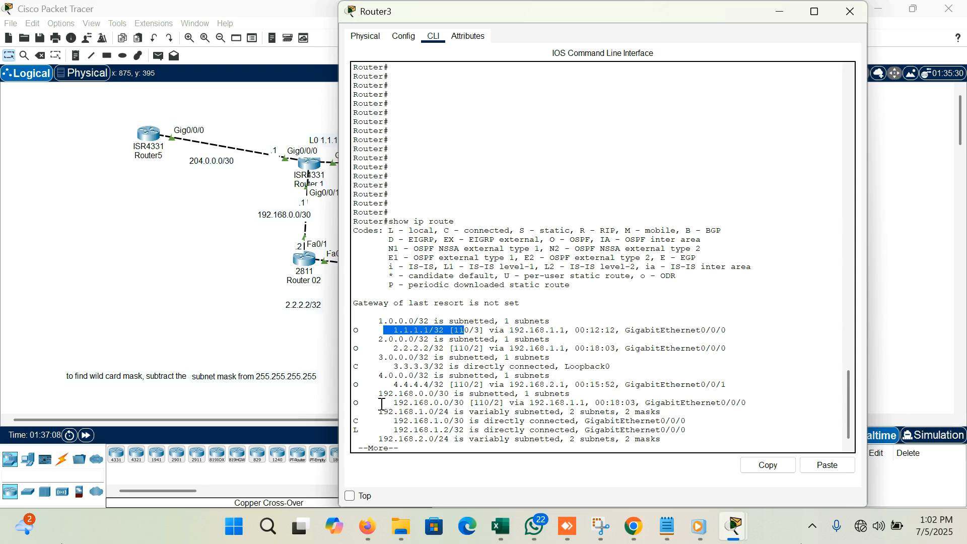
{"action": "left_click_drag", "start_coordinate": [387, 403], "coordinate": [513, 400]}
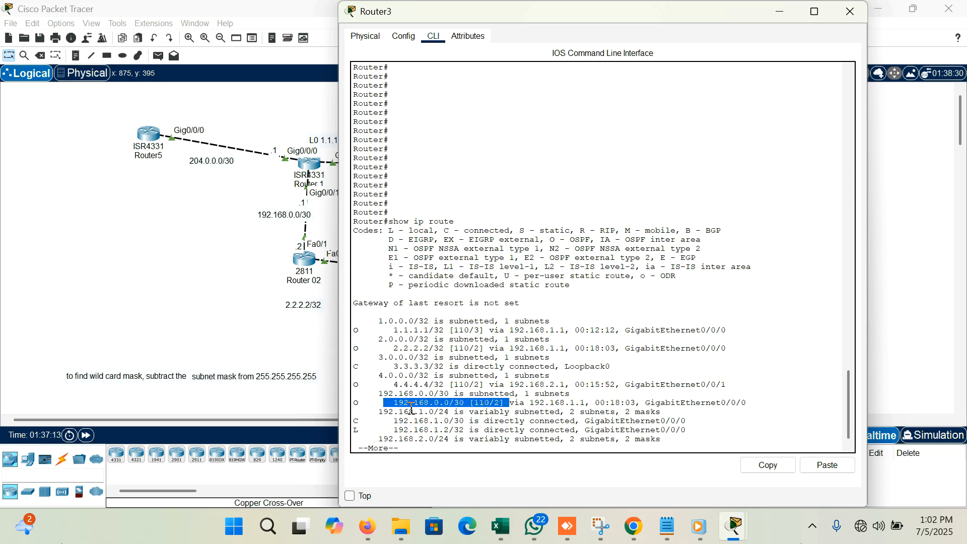
{"action": "scroll", "coordinate": [412, 399], "scroll_direction": "down", "scroll_amount": 1}
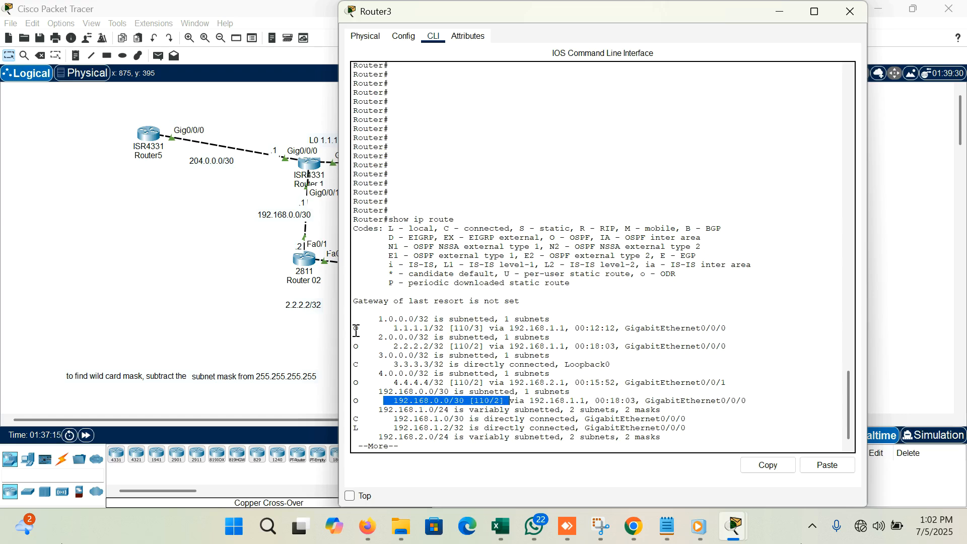
{"action": "left_click_drag", "start_coordinate": [354, 328], "coordinate": [414, 337]}
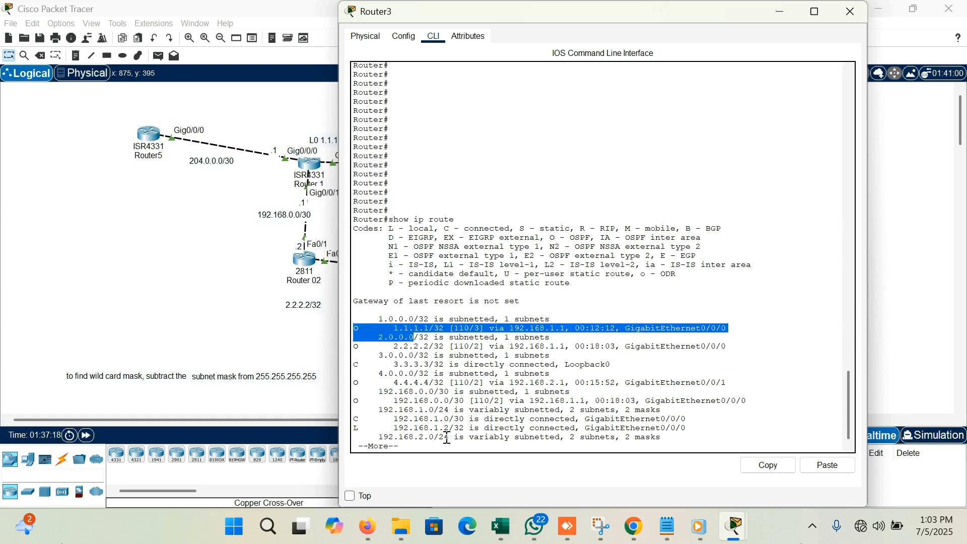
- Display the rest of Router3's routing table and compare the 192.168.4.0/29 route with the topology
{"action": "left_click", "coordinate": [431, 442]}
{"action": "key", "text": "Return"}
{"action": "key", "text": "Return"}
{"action": "key", "text": "Return"}
{"action": "key", "text": "Return"}
{"action": "key", "text": "Return"}
{"action": "key", "text": "Return"}
{"action": "key", "text": "Return"}
{"action": "key", "text": "Return"}
{"action": "key", "text": "Return"}
{"action": "key", "text": "Return"}
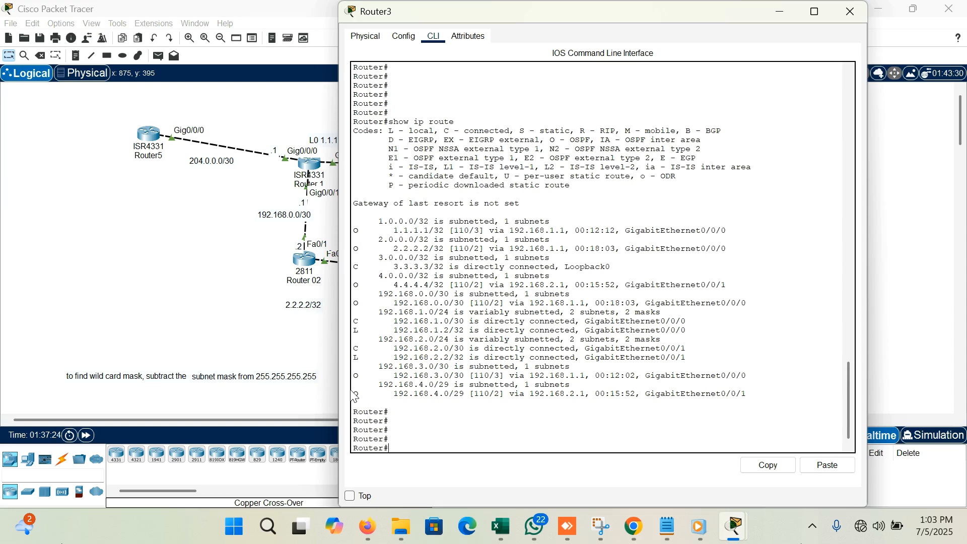
{"action": "left_click_drag", "start_coordinate": [354, 392], "coordinate": [593, 394]}
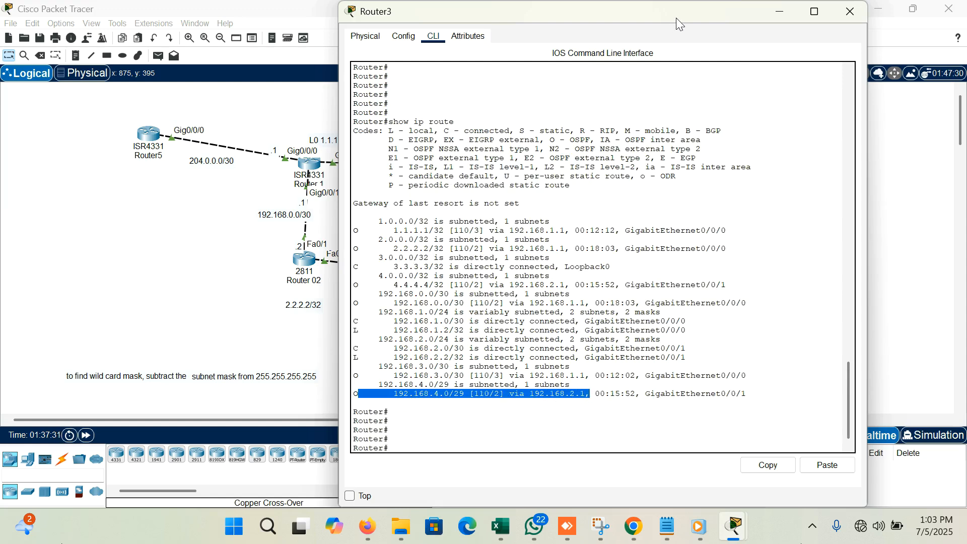
{"action": "left_click_drag", "start_coordinate": [678, 15], "coordinate": [658, 378]}
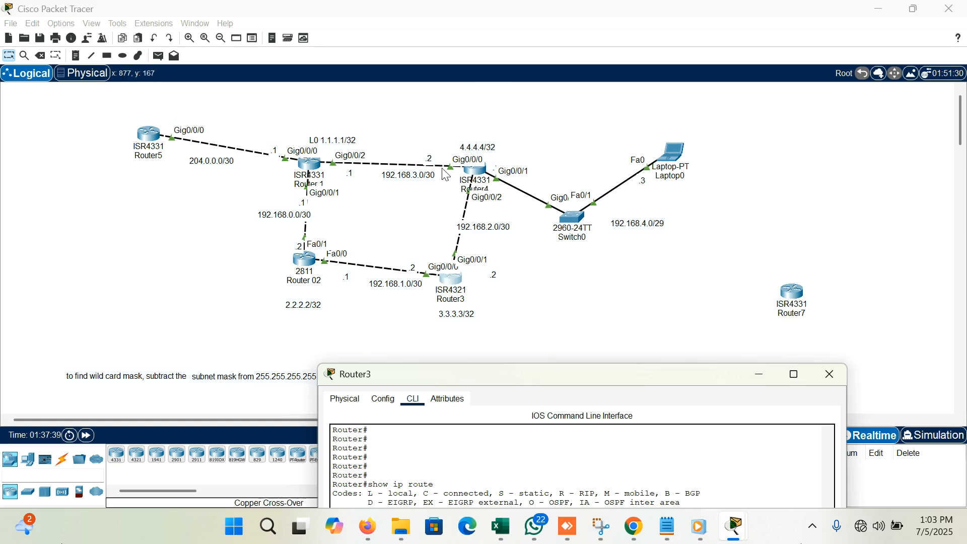
{"action": "left_click_drag", "start_coordinate": [563, 376], "coordinate": [620, 45]}
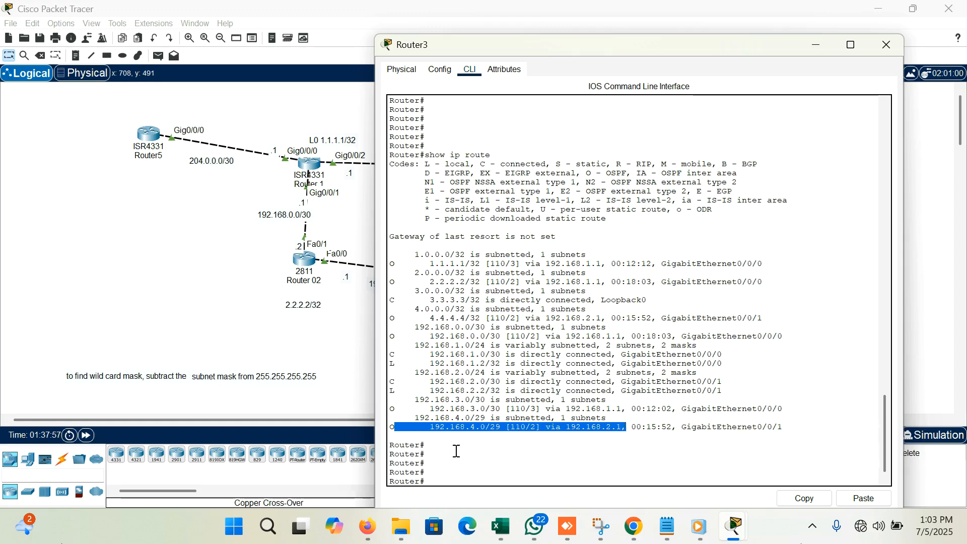
- Run show ip ospf int g0/0/0 on Router3 and examine the interface's OSPF cost
{"action": "left_click", "coordinate": [460, 471]}
{"action": "type", "text": "sh"}
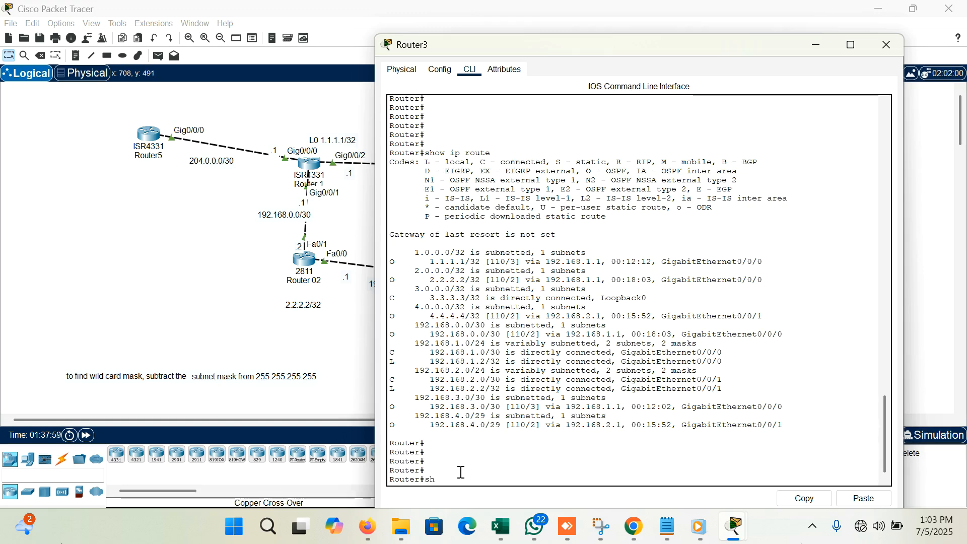
{"action": "type", "text": "ow ip ospf int"}
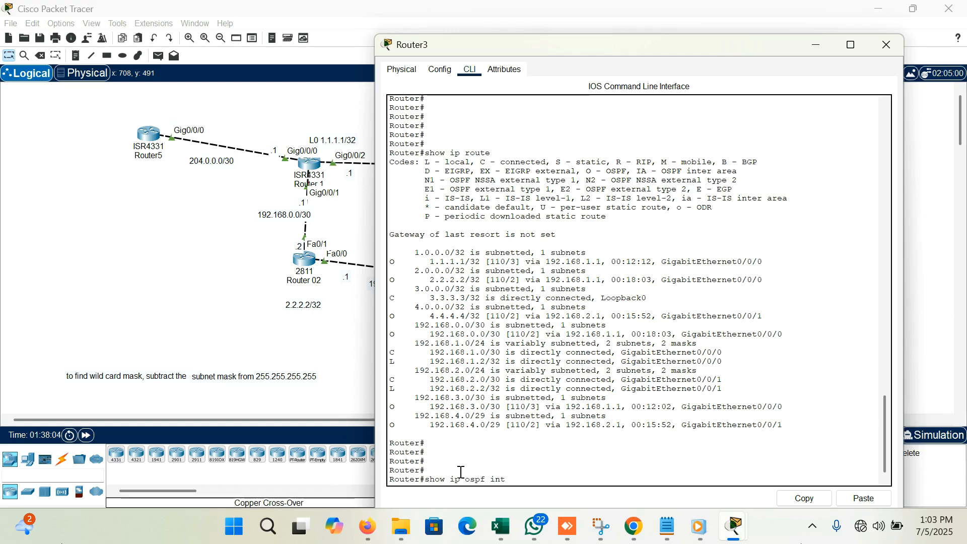
{"action": "left_click_drag", "start_coordinate": [670, 47], "coordinate": [573, 40]}
{"action": "type", "text": "g0/0/0-"}
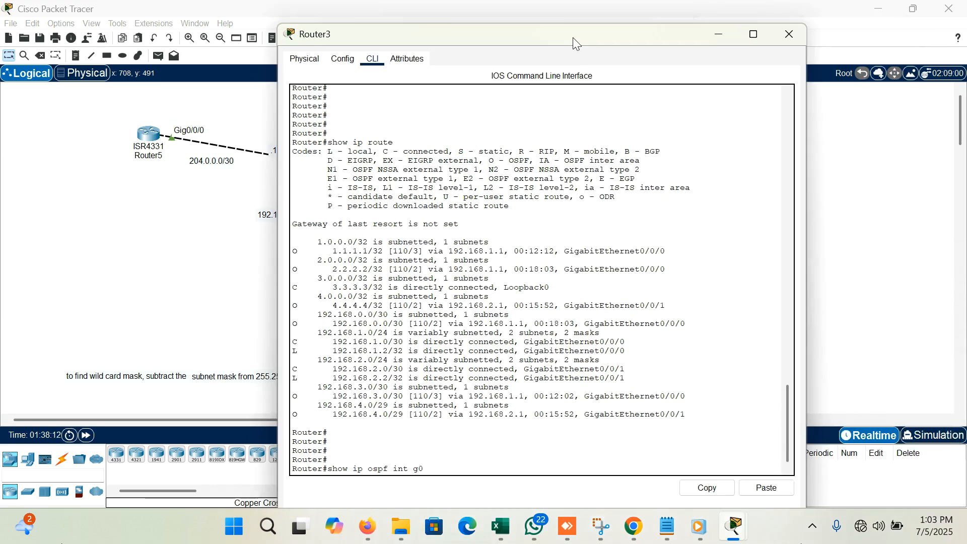
{"action": "key", "text": "BackSpace"}
{"action": "key", "text": "Return"}
{"action": "key", "text": "Return"}
{"action": "key", "text": "Return"}
{"action": "key", "text": "Return"}
{"action": "key", "text": "Return"}
{"action": "key", "text": "Return"}
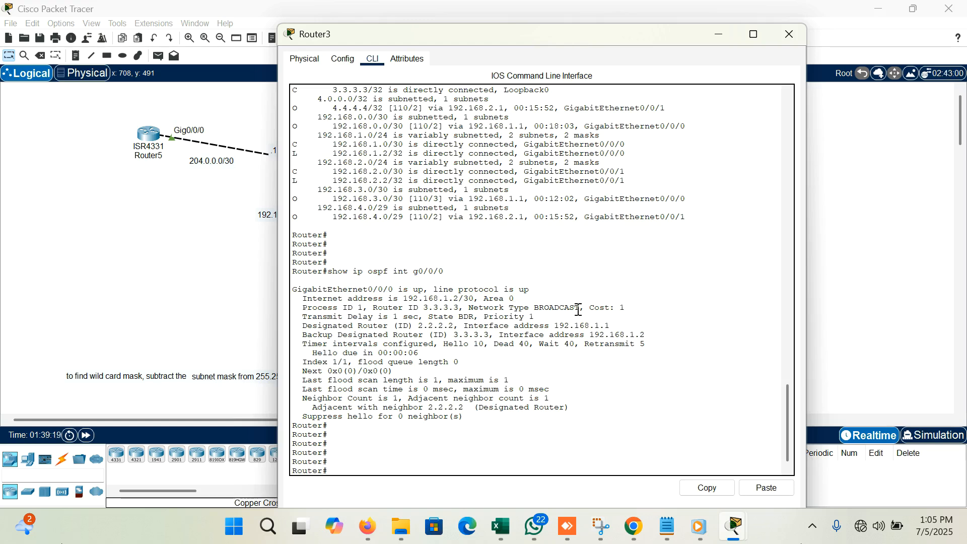
{"action": "left_click_drag", "start_coordinate": [627, 307], "coordinate": [594, 307]}
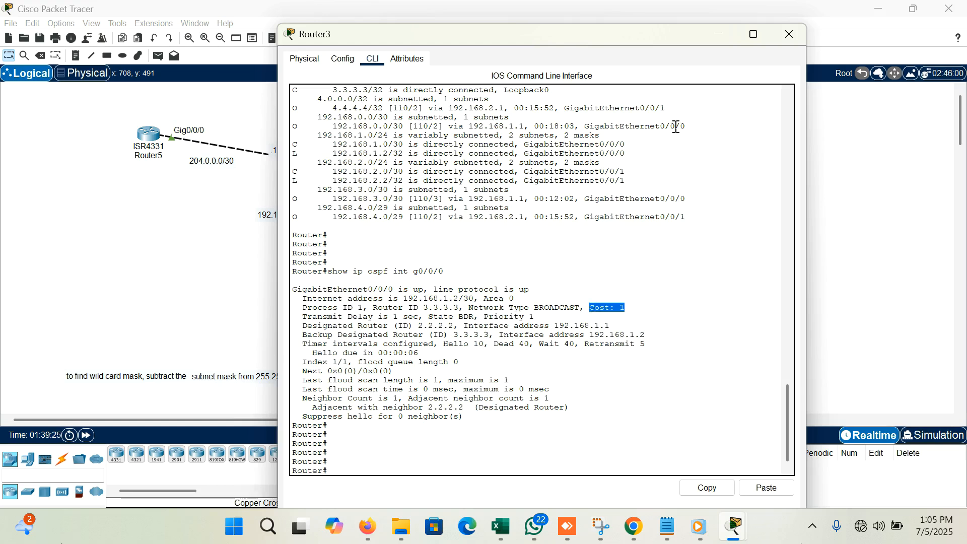
- Review the topology's links against the cost in Router3's g0/0/0 OSPF interface details
{"action": "left_click_drag", "start_coordinate": [634, 37], "coordinate": [565, 338]}
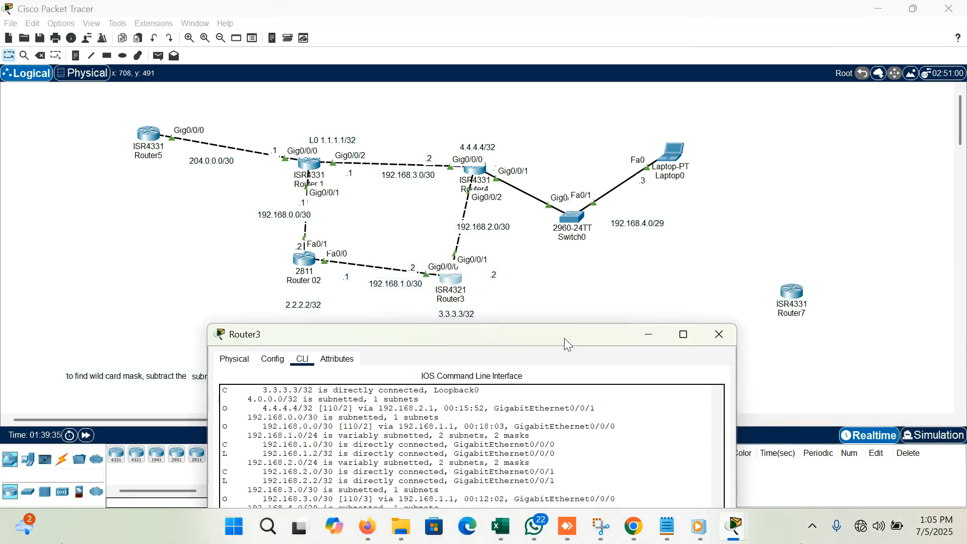
{"action": "left_click_drag", "start_coordinate": [565, 339], "coordinate": [718, 114]}
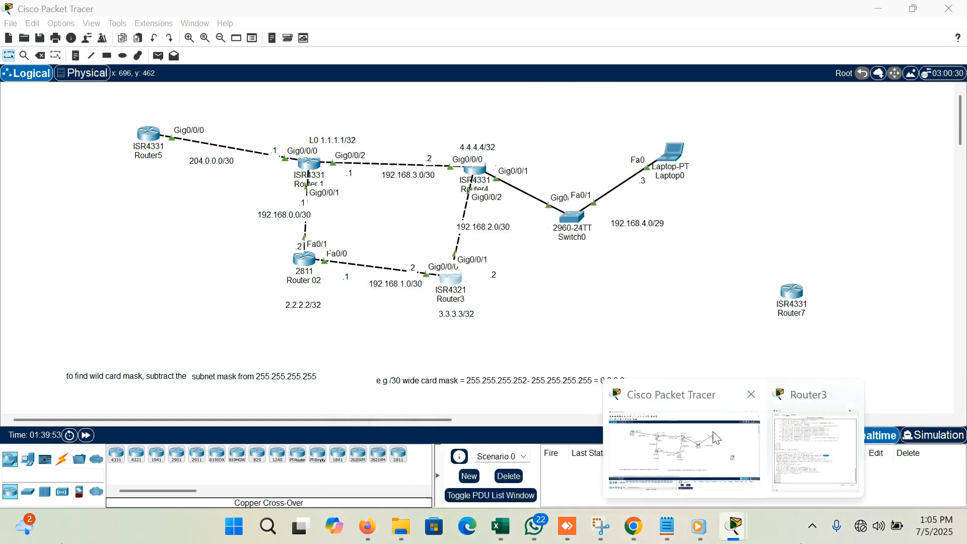
{"action": "left_click", "coordinate": [569, 321]}
{"action": "scroll", "coordinate": [569, 321], "scroll_direction": "down", "scroll_amount": 1}
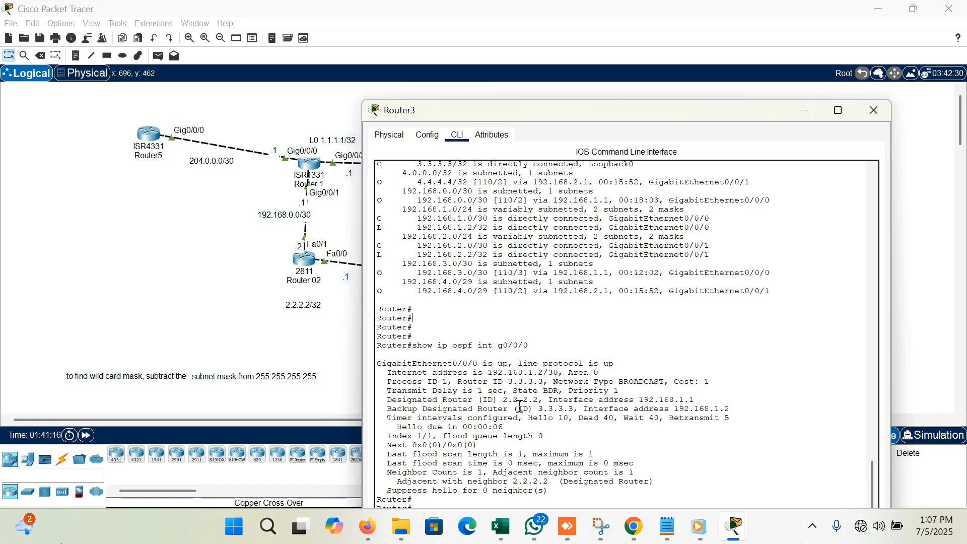
{"action": "left_click_drag", "start_coordinate": [712, 382], "coordinate": [673, 382]}
{"action": "left_click", "coordinate": [726, 375]}
{"action": "left_click_drag", "start_coordinate": [717, 377], "coordinate": [689, 379]}
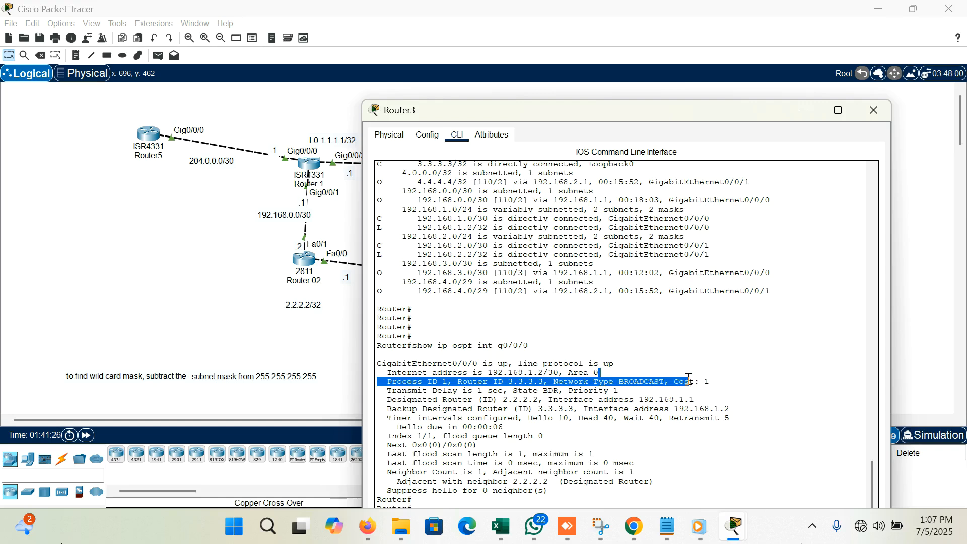
{"action": "left_click", "coordinate": [719, 383]}
{"action": "left_click_drag", "start_coordinate": [730, 114], "coordinate": [714, 59]}
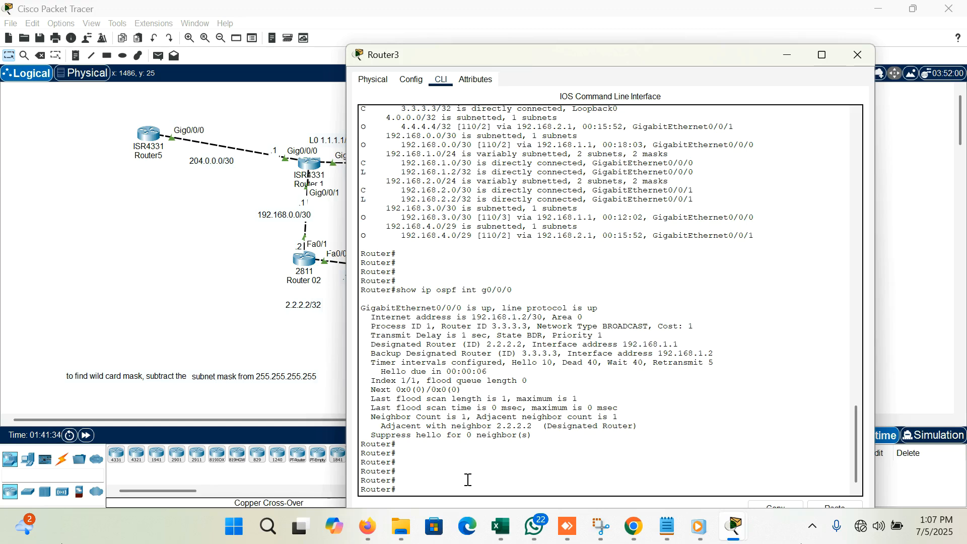
- Enter global configuration mode on Router3 and try to look up the help for autocost
{"action": "key", "text": "Return"}
{"action": "key", "text": "Return"}
{"action": "key", "text": "Return"}
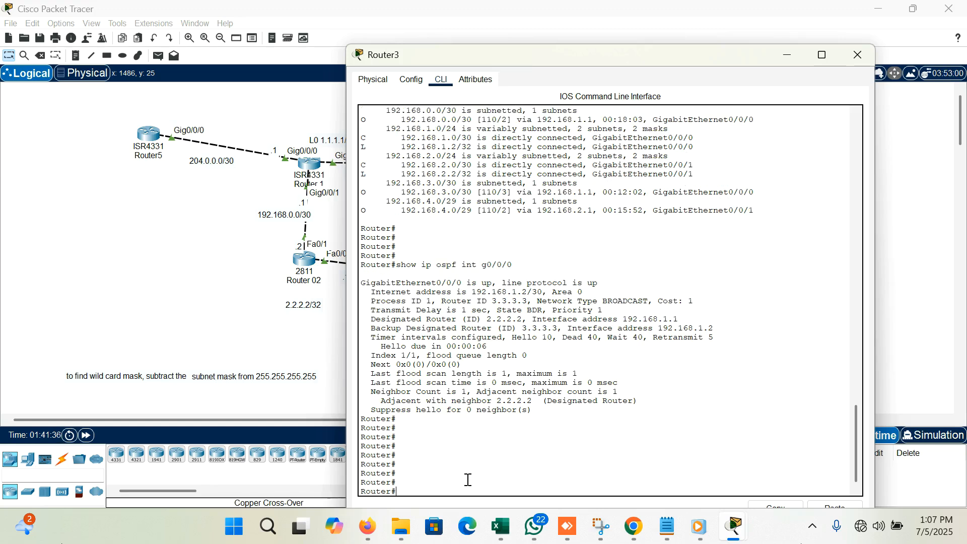
{"action": "type", "text": "conf t"}
{"action": "key", "text": "Return"}
{"action": "key", "text": "Return"}
{"action": "key", "text": "Return"}
{"action": "key", "text": "Return"}
{"action": "key", "text": "Return"}
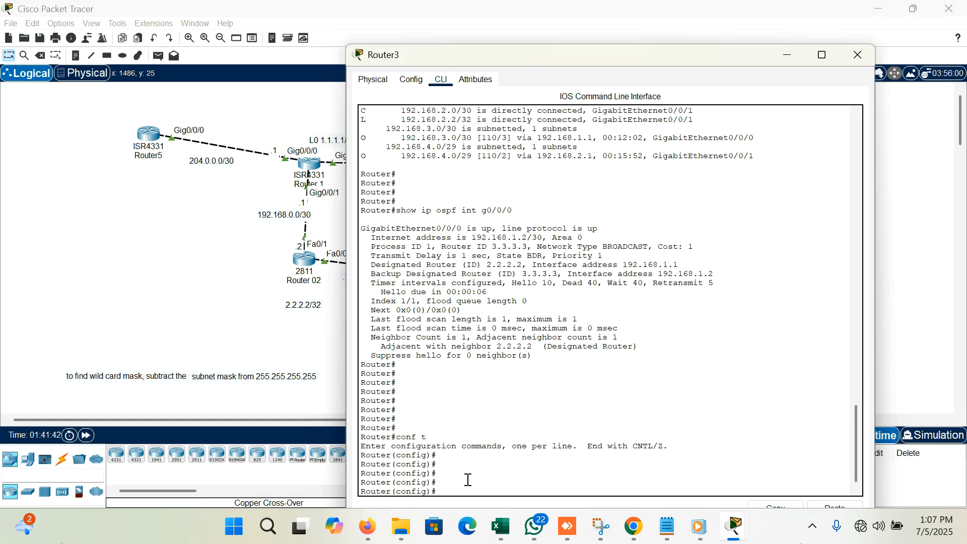
{"action": "type", "text": "autocost ?"}
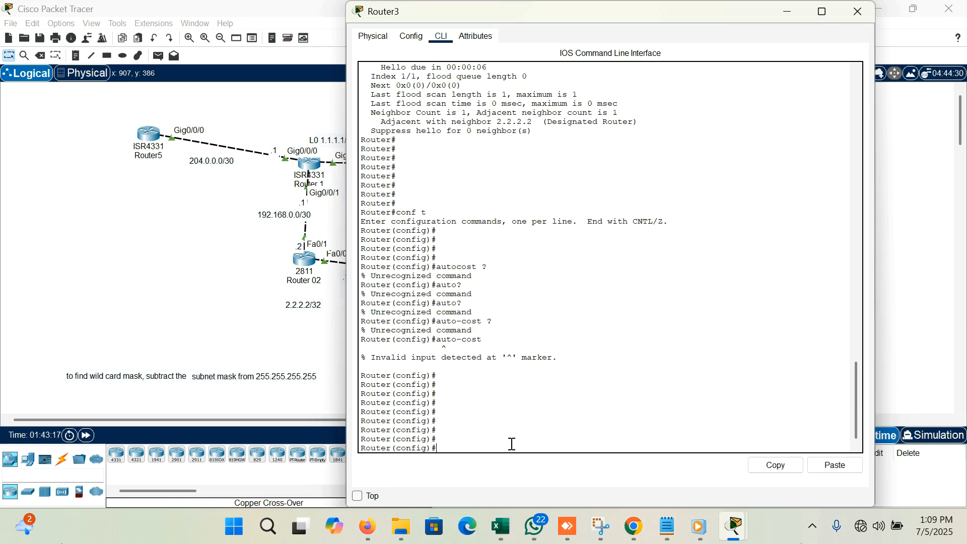
- Enter the configuration of OSPF process 1 on Router3
{"action": "type", "text": "routser ospf 1"}
{"action": "key", "text": "Return"}
{"action": "key", "text": "Return"}
{"action": "key", "text": "Return"}
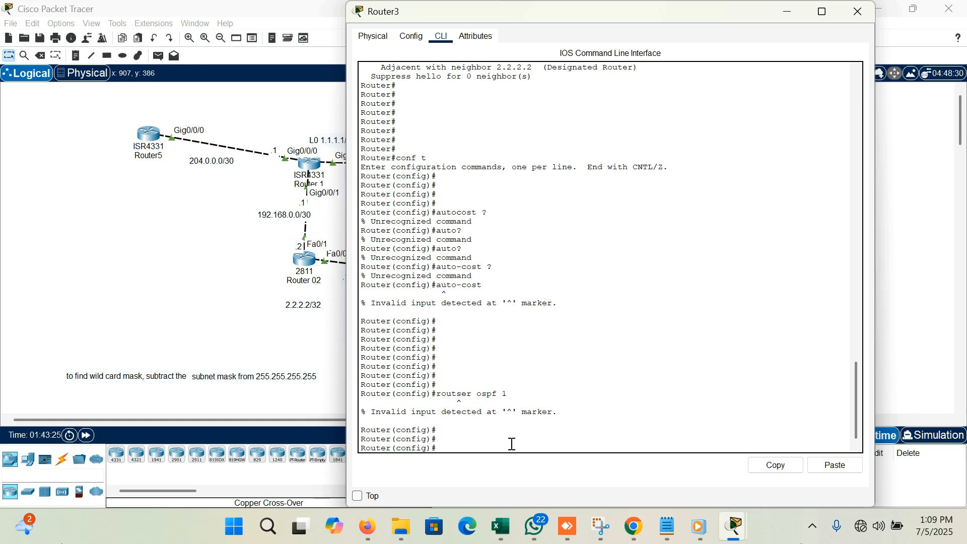
{"action": "type", "text": "router ospf 1"}
{"action": "key", "text": "Return"}
{"action": "key", "text": "Return"}
{"action": "key", "text": "Return"}
- Check the auto-cost options on Router3, set the OSPF reference bandwidth to 10000 and close the router's window
{"action": "type", "text": "auto"}
{"action": "key", "text": "Tab"}
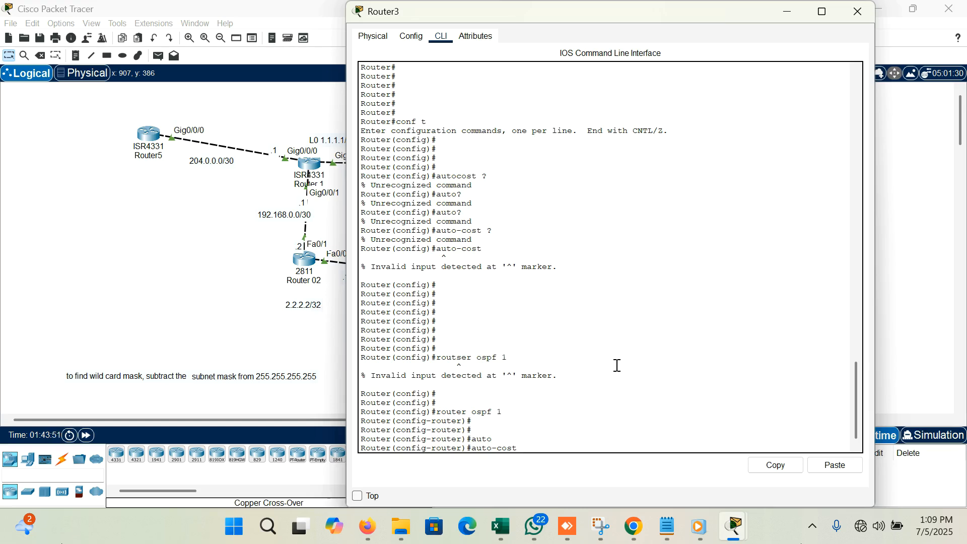
{"action": "type", "text": "?"}
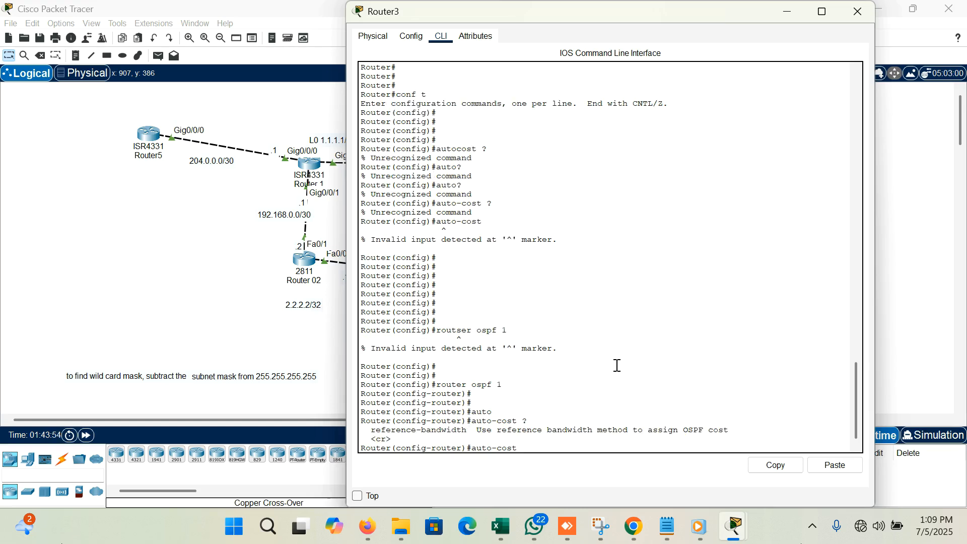
{"action": "type", "text": "re"}
{"action": "key", "text": "Tab"}
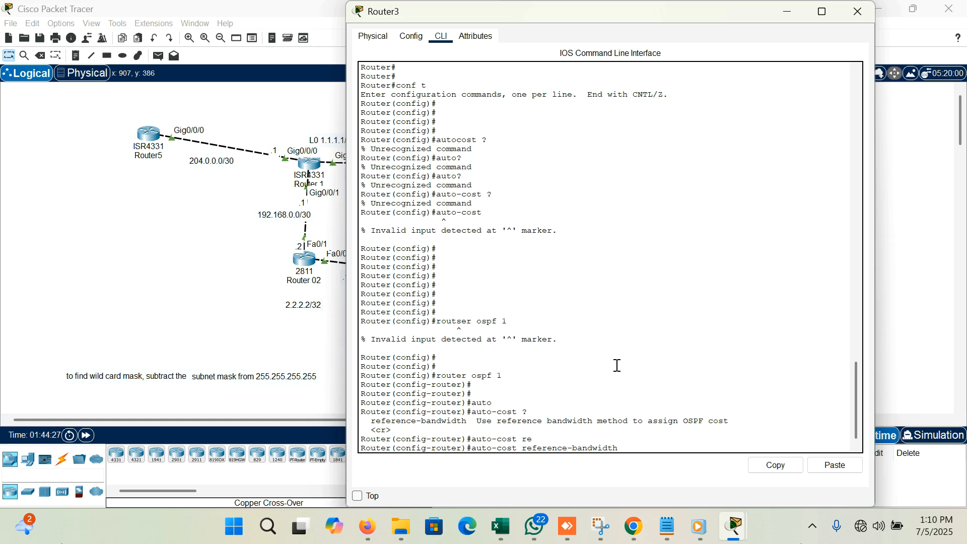
{"action": "type", "text": "0000"}
{"action": "key", "text": "Return"}
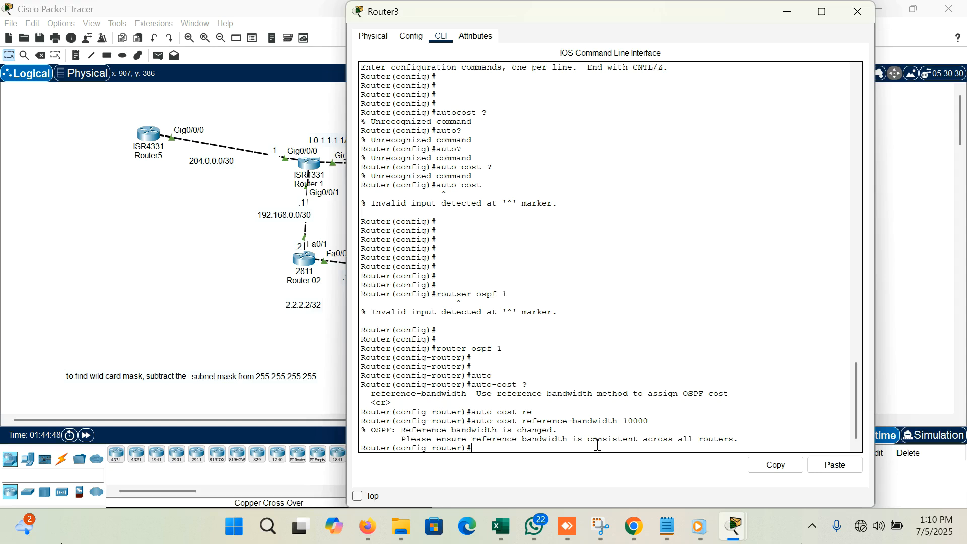
{"action": "key", "text": "Return"}
{"action": "key", "text": "Return"}
{"action": "key", "text": "Return"}
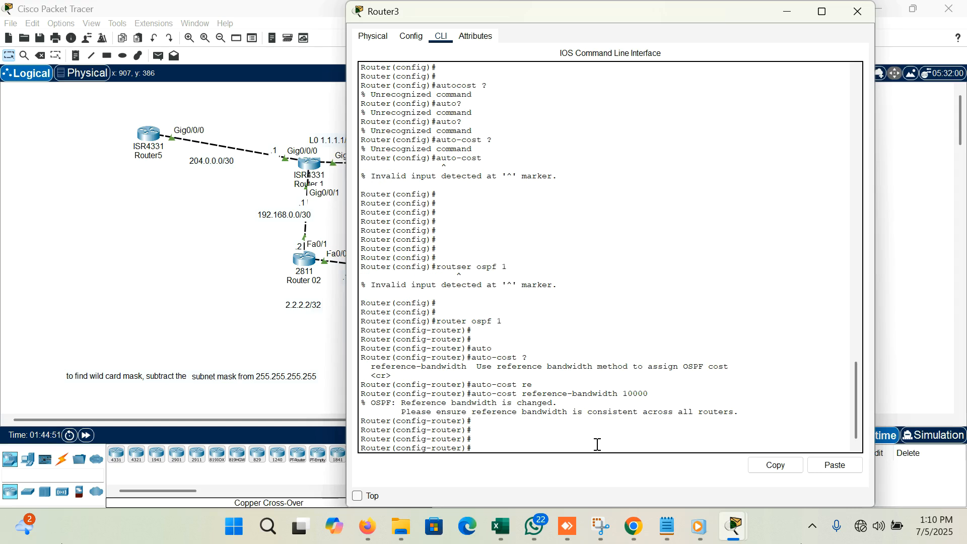
{"action": "left_click", "coordinate": [858, 12]}
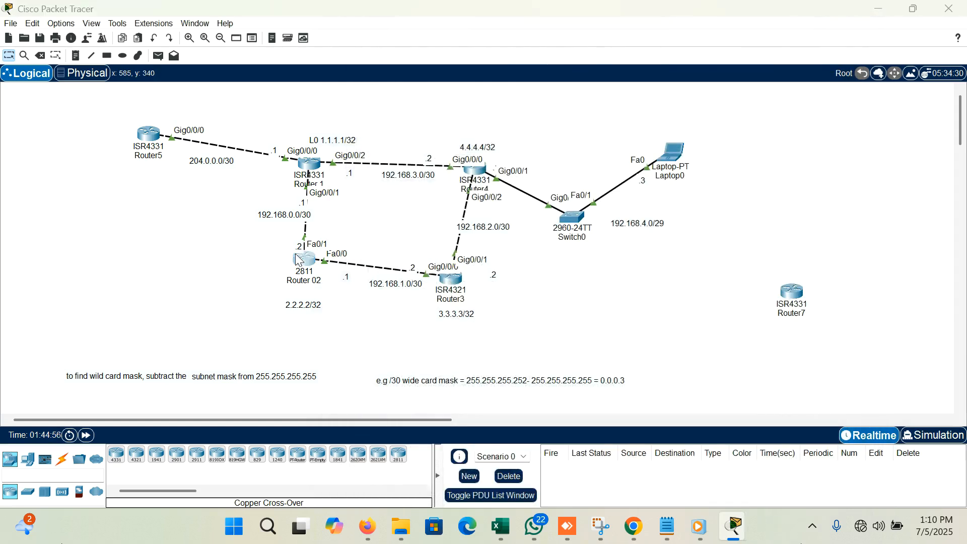
- Open Router 02's command line and enter privileged EXEC mode
{"action": "left_click", "coordinate": [298, 259]}
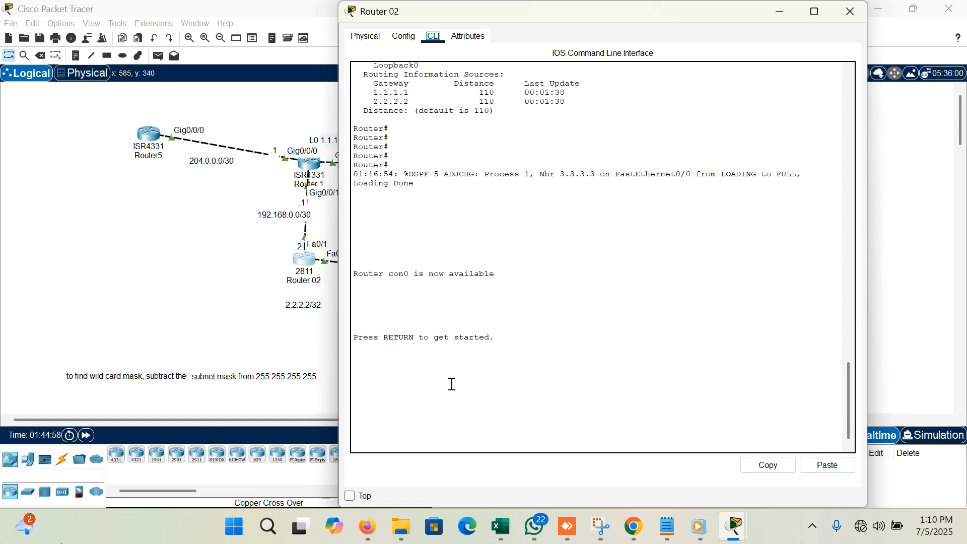
{"action": "key", "text": "Return"}
{"action": "key", "text": "Return"}
{"action": "key", "text": "Return"}
{"action": "type", "text": "en"}
{"action": "key", "text": "Return"}
- Enter global configuration mode on Router 02 and open the configuration of OSPF process 1
{"action": "key", "text": "Return"}
{"action": "key", "text": "Return"}
{"action": "type", "text": "conf t"}
{"action": "key", "text": "Return"}
{"action": "key", "text": "Return"}
{"action": "key", "text": "Return"}
{"action": "key", "text": "Return"}
{"action": "type", "text": "router ospf 1"}
- Set the OSPF auto-cost reference bandwidth to 10000 on Router 02 and close its window
{"action": "key", "text": "Return"}
{"action": "key", "text": "Return"}
{"action": "type", "text": "auto"}
{"action": "key", "text": "Tab"}
{"action": "type", "text": "re"}
{"action": "key", "text": "Tab"}
{"action": "type", "text": "10000"}
- Open Router 1's command line and enter privileged EXEC mode
{"action": "key", "text": "Return"}
{"action": "key", "text": "Return"}
{"action": "key", "text": "Return"}
{"action": "key", "text": "Return"}
{"action": "left_click", "coordinate": [850, 11]}
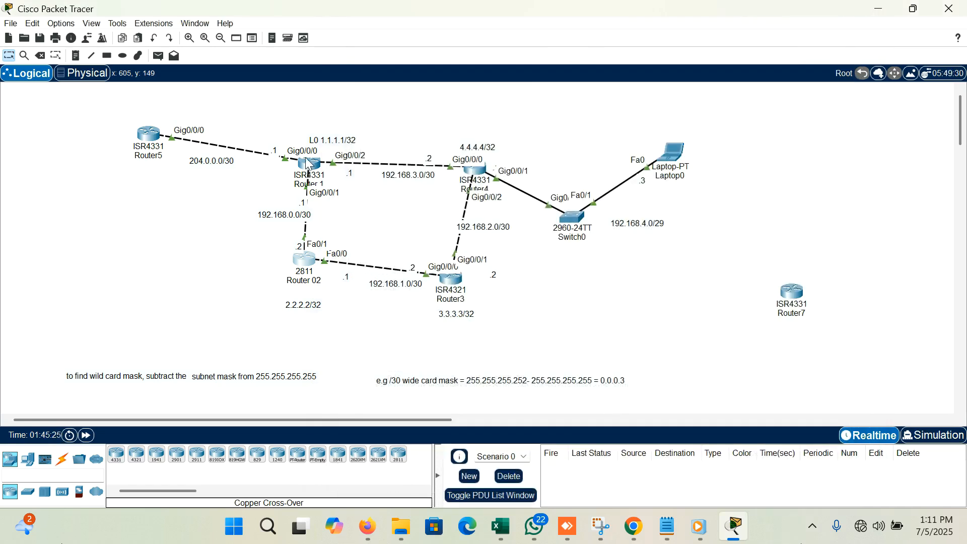
{"action": "left_click", "coordinate": [308, 163]}
{"action": "key", "text": "Return"}
{"action": "key", "text": "Return"}
{"action": "type", "text": "en"}
- Enter global configuration mode on Router 1 and open the configuration of OSPF process 1
{"action": "key", "text": "Return"}
{"action": "key", "text": "Return"}
{"action": "type", "text": "conf t"}
{"action": "key", "text": "Return"}
{"action": "key", "text": "Return"}
{"action": "key", "text": "Return"}
{"action": "key", "text": "Return"}
{"action": "key", "text": "Return"}
{"action": "type", "text": "router ospf 1"}
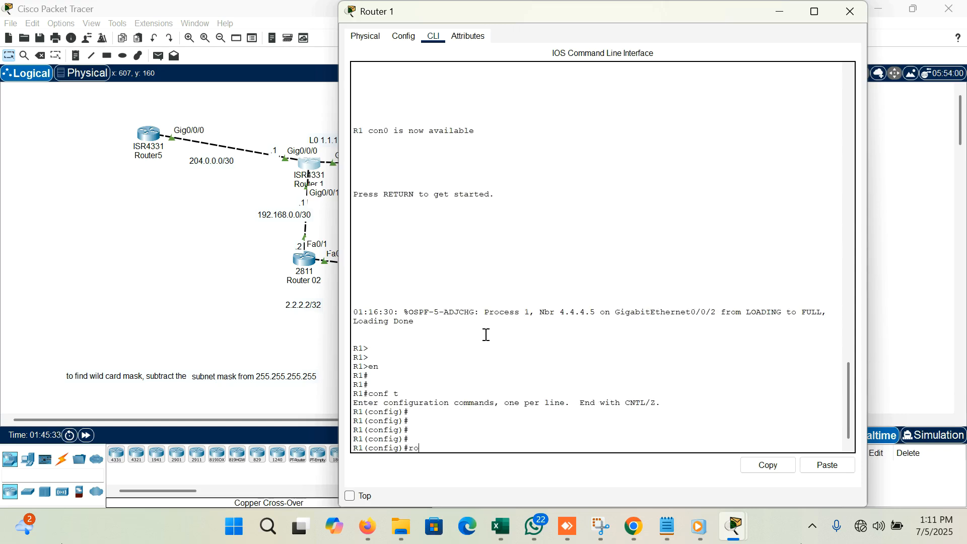
- Set the OSPF auto-cost reference bandwidth to 10000 on Router 1 and close its window
{"action": "key", "text": "Return"}
{"action": "key", "text": "Return"}
{"action": "key", "text": "Return"}
{"action": "key", "text": "Return"}
{"action": "type", "text": "auto"}
{"action": "key", "text": "Tab"}
{"action": "type", "text": "re"}
{"action": "key", "text": "Tab"}
{"action": "key", "text": "Tab"}
{"action": "type", "text": "10000"}
- Enter privileged EXEC mode on Router4 and try to start global configuration mode
{"action": "key", "text": "Return"}
{"action": "key", "text": "Return"}
{"action": "key", "text": "Return"}
{"action": "key", "text": "Return"}
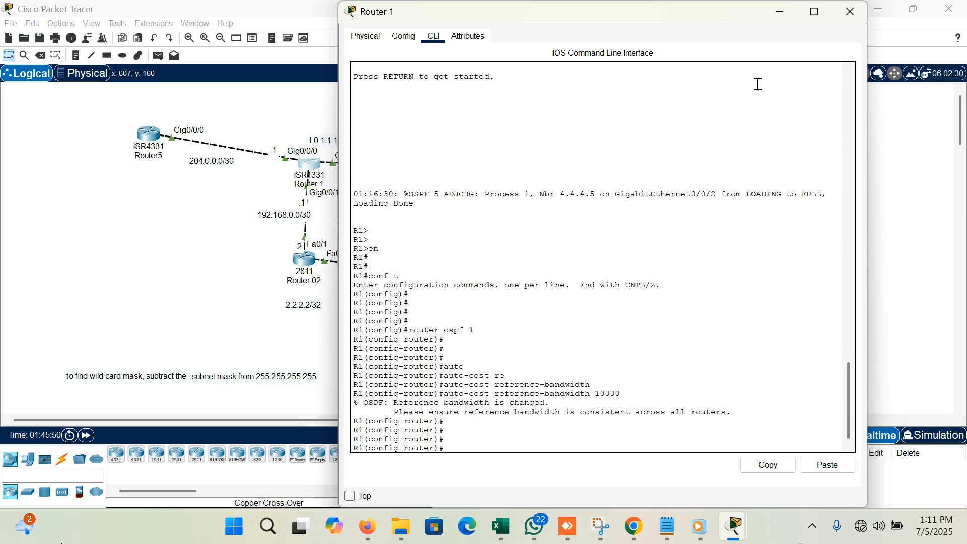
{"action": "left_click", "coordinate": [851, 12]}
{"action": "left_click", "coordinate": [480, 167]}
{"action": "key", "text": "Return"}
{"action": "key", "text": "Return"}
{"action": "key", "text": "Return"}
{"action": "type", "text": "en"}
{"action": "key", "text": "Return"}
{"action": "key", "text": "Return"}
{"action": "key", "text": "Return"}
{"action": "type", "text": "conft"}
{"action": "key", "text": "Return"}
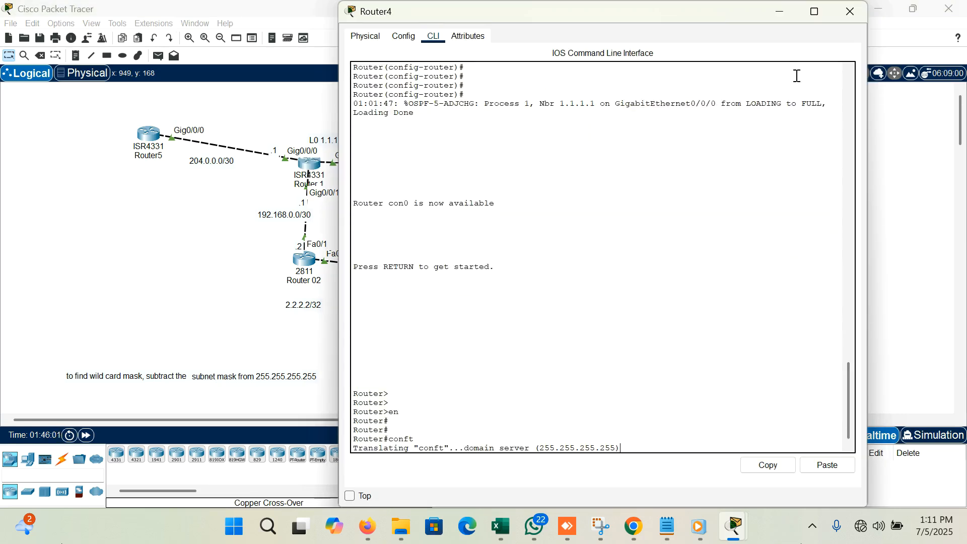
{"action": "left_click", "coordinate": [850, 11]}
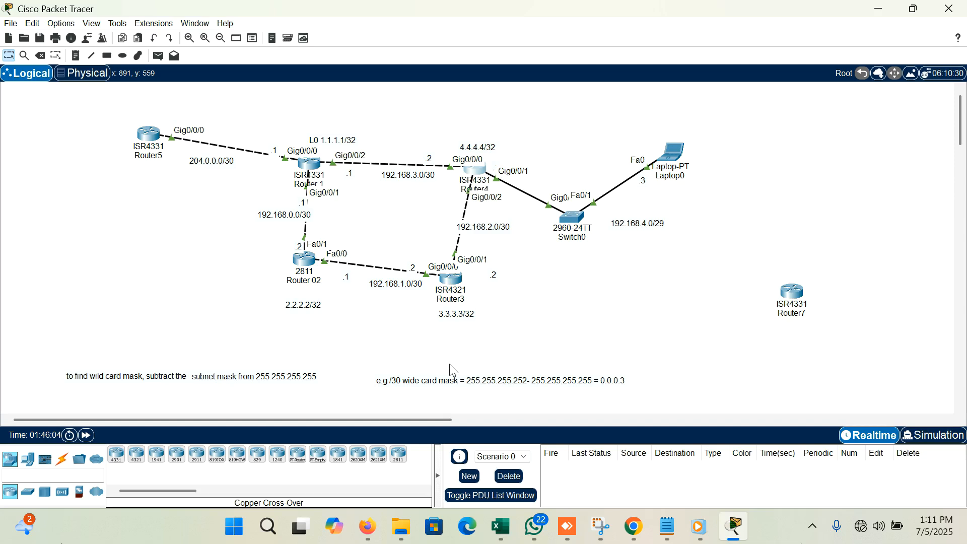
{"action": "left_click", "coordinate": [471, 178]}
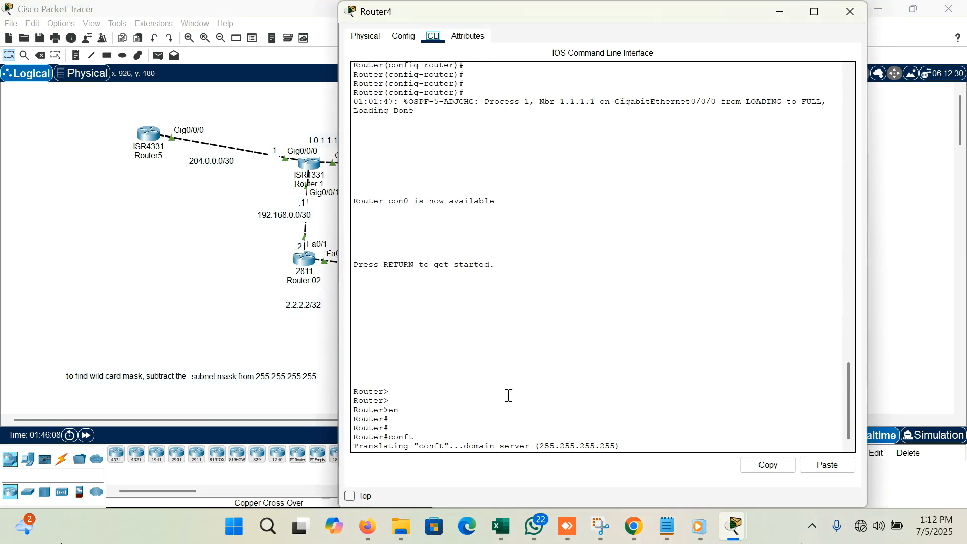
{"action": "left_click", "coordinate": [857, 14]}
- Leave configuration mode on Router3, run show ip ospf int g0/0/0 and examine the interface's OSPF cost
{"action": "left_click", "coordinate": [449, 282]}
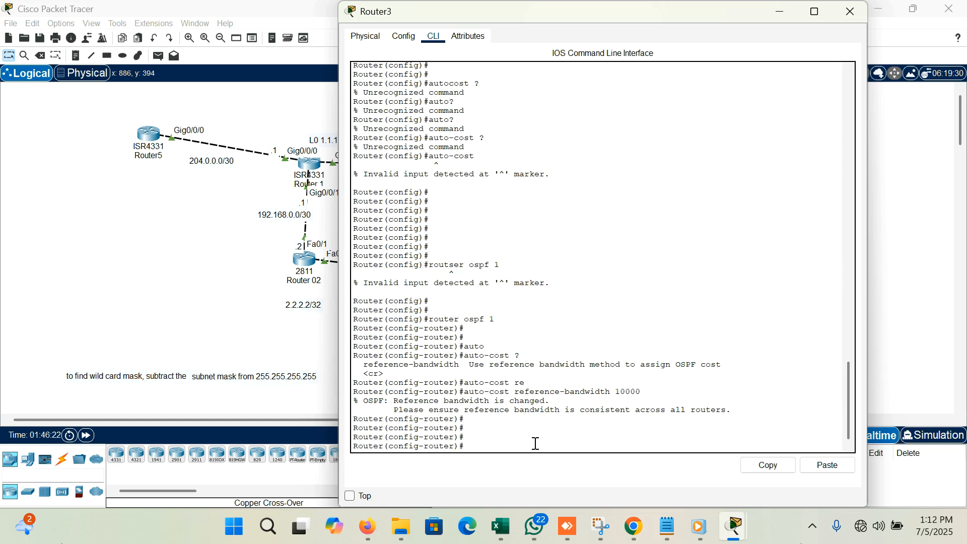
{"action": "type", "text": "end"}
{"action": "key", "text": "Return"}
{"action": "type", "text": "show ip ospf"}
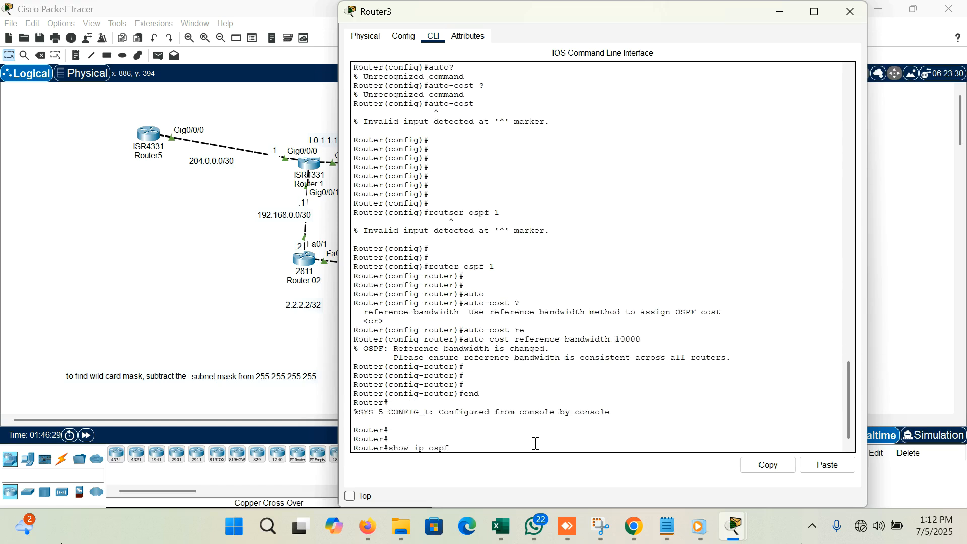
{"action": "type", "text": " int g0/0/0"}
{"action": "key", "text": "Return"}
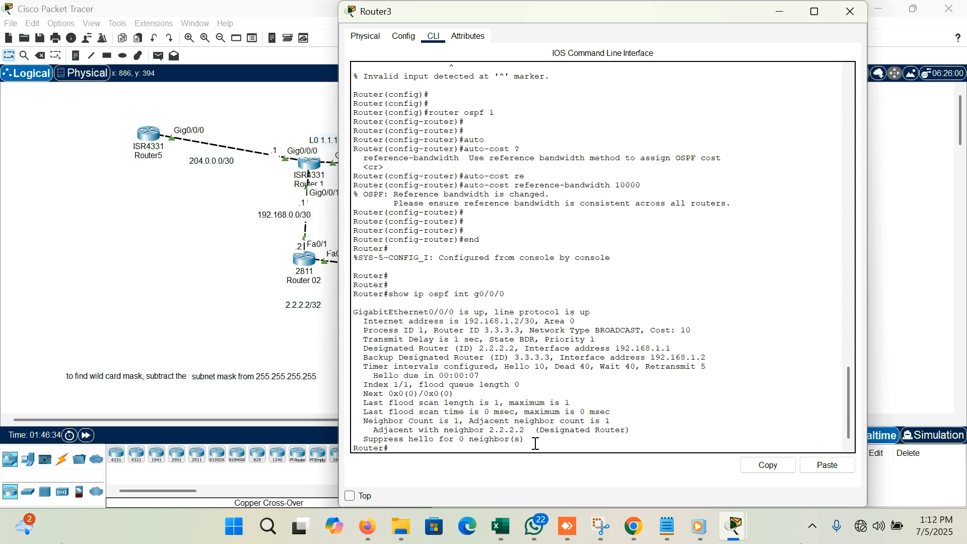
{"action": "key", "text": "Return"}
{"action": "key", "text": "Return"}
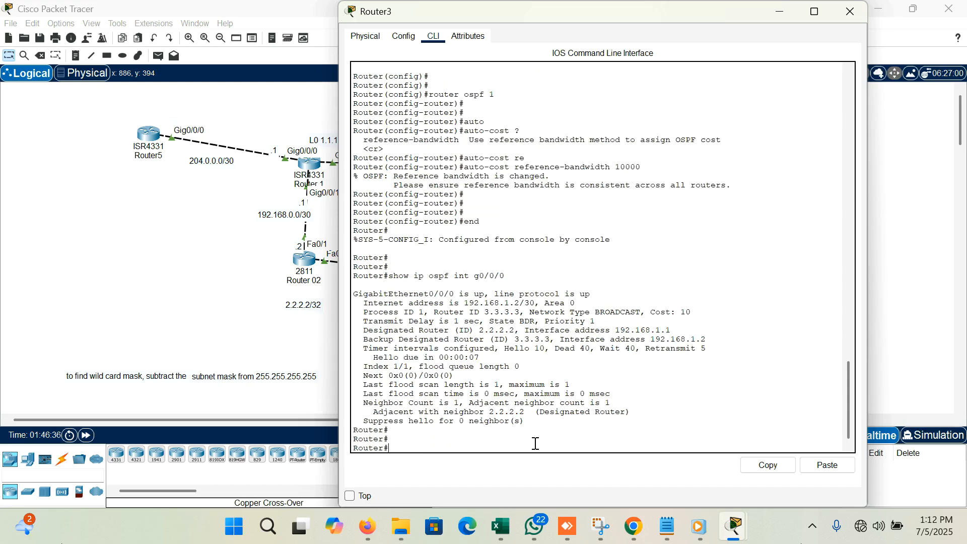
{"action": "left_click_drag", "start_coordinate": [691, 312], "coordinate": [678, 311]}
{"action": "left_click", "coordinate": [708, 313]}
{"action": "left_click", "coordinate": [787, 11]}
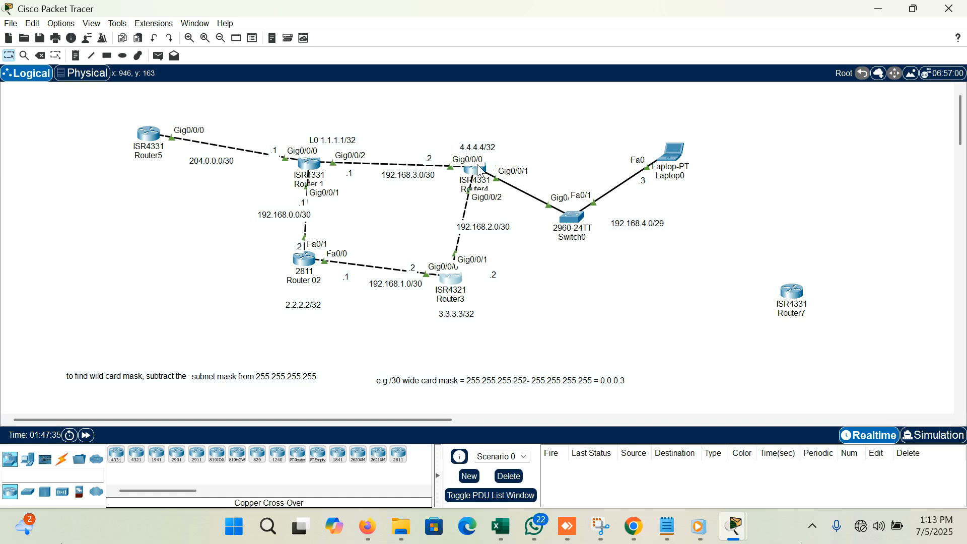
- Reopen Router4's command line and enter global configuration mode
{"action": "left_click", "coordinate": [479, 170]}
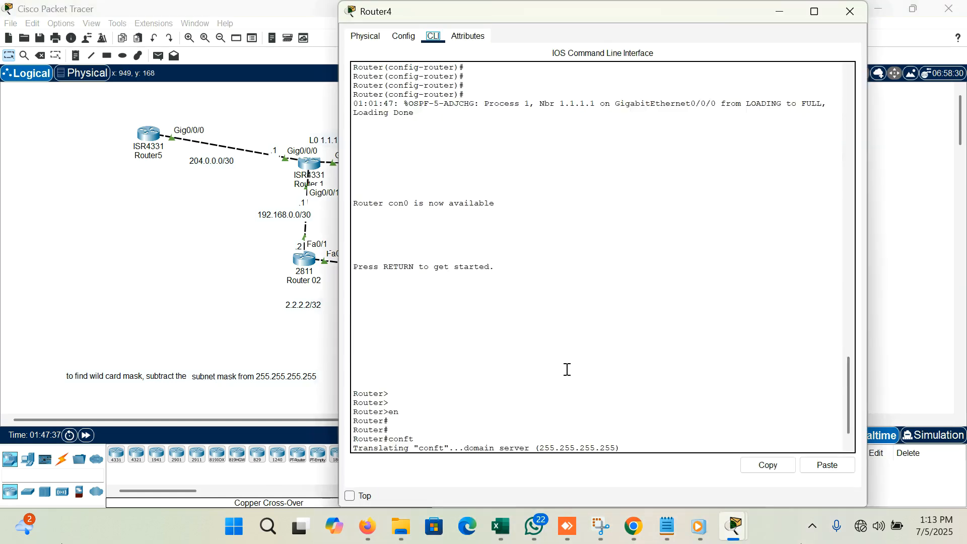
{"action": "key", "text": "Return"}
{"action": "key", "text": "Return"}
{"action": "key", "text": "Return"}
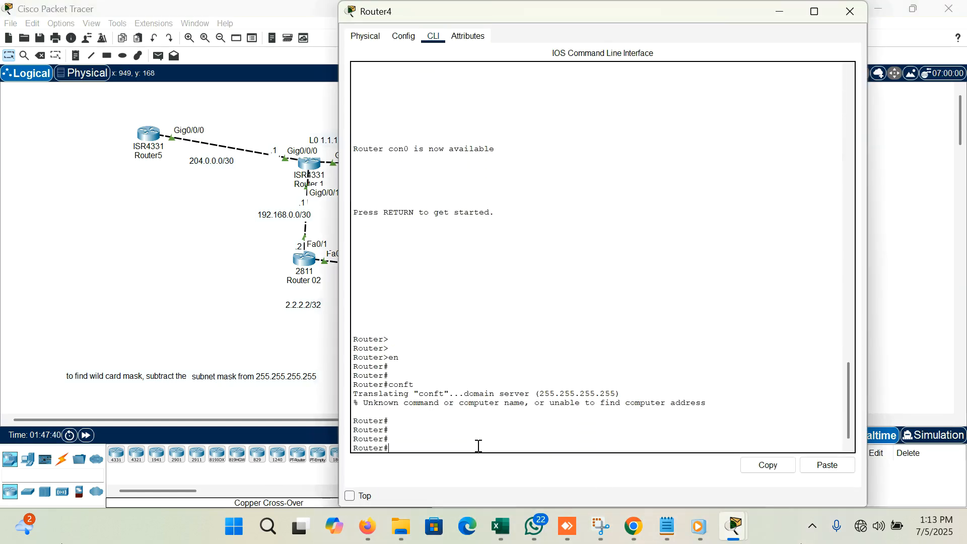
{"action": "type", "text": "conf t"}
{"action": "key", "text": "Return"}
{"action": "key", "text": "Return"}
{"action": "key", "text": "Return"}
{"action": "key", "text": "Return"}
{"action": "key", "text": "Return"}
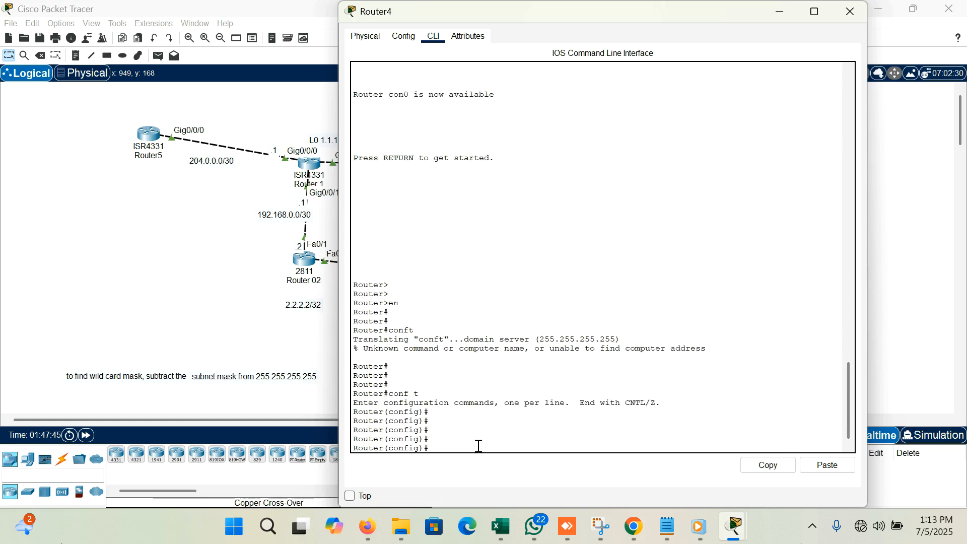
- Enter the configuration of OSPF process 1 on Router4
{"action": "type", "text": "router ospf 1"}
{"action": "key", "text": "Return"}
{"action": "key", "text": "Return"}
{"action": "key", "text": "Return"}
- Set the OSPF auto-cost reference bandwidth to 10000 on Router4
{"action": "type", "text": "auto"}
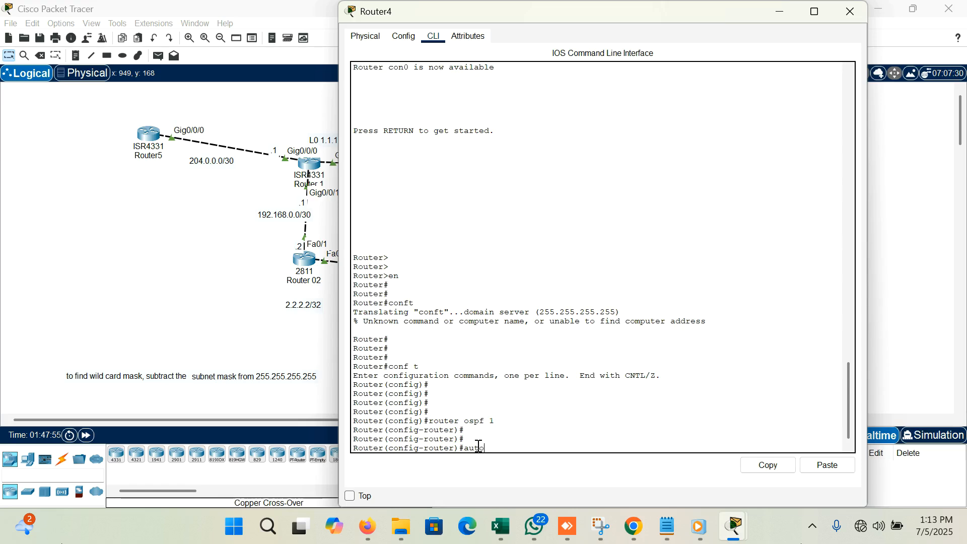
{"action": "key", "text": "Tab"}
{"action": "type", "text": "re"}
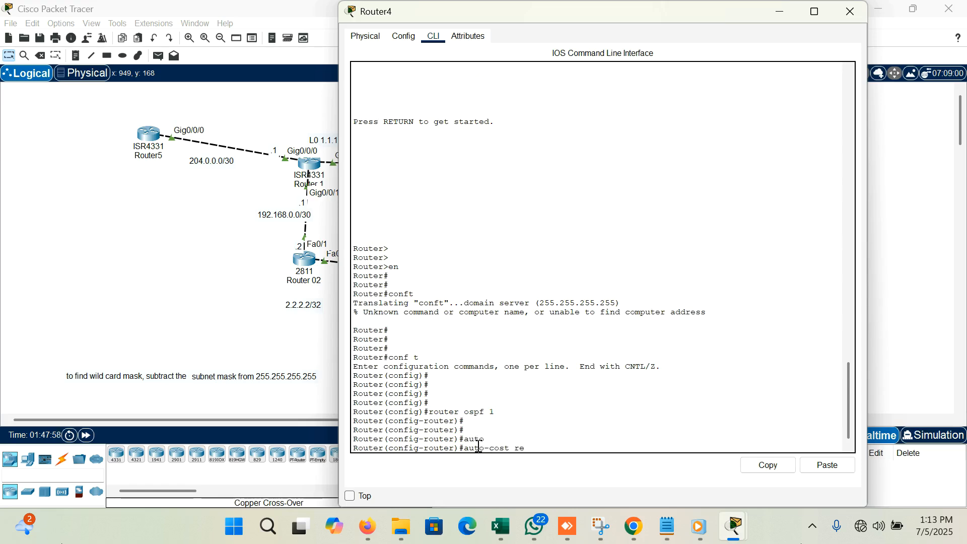
{"action": "key", "text": "Tab"}
{"action": "type", "text": "10000"}
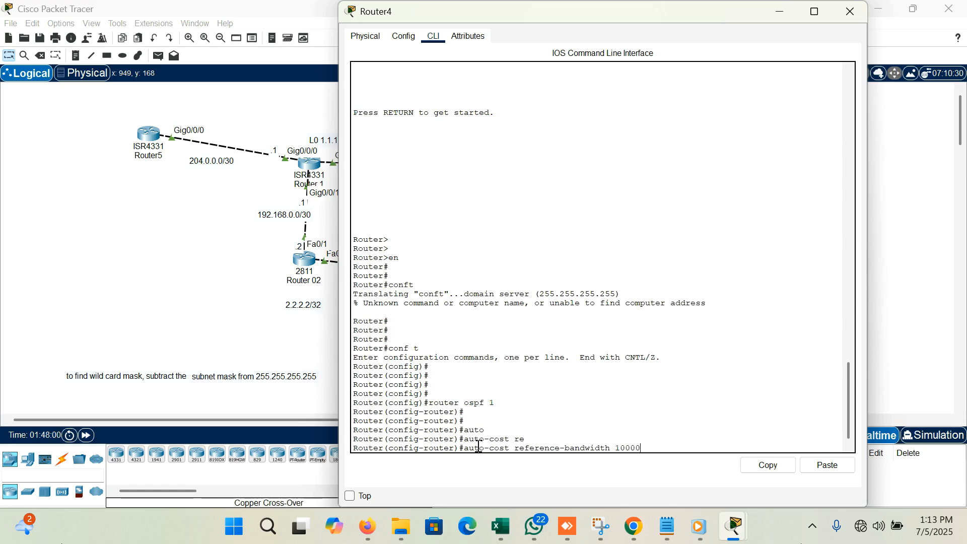
{"action": "key", "text": "Return"}
{"action": "key", "text": "Return"}
{"action": "key", "text": "Return"}
{"action": "key", "text": "Return"}
{"action": "key", "text": "Return"}
{"action": "key", "text": "Return"}
{"action": "key", "text": "Return"}
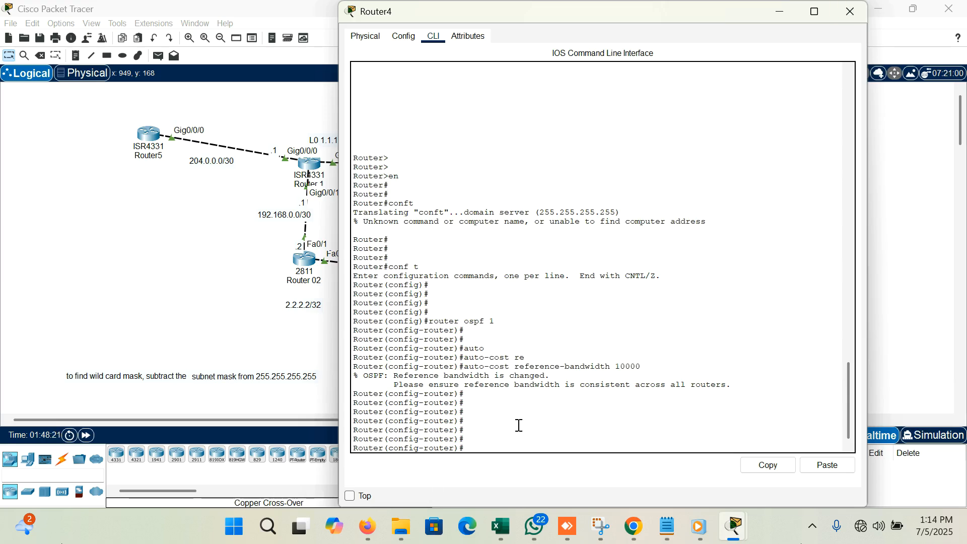
- Leave configuration mode on Router4 and return to privileged EXEC mode
{"action": "key", "text": "Return"}
{"action": "key", "text": "Return"}
{"action": "type", "text": "end"}
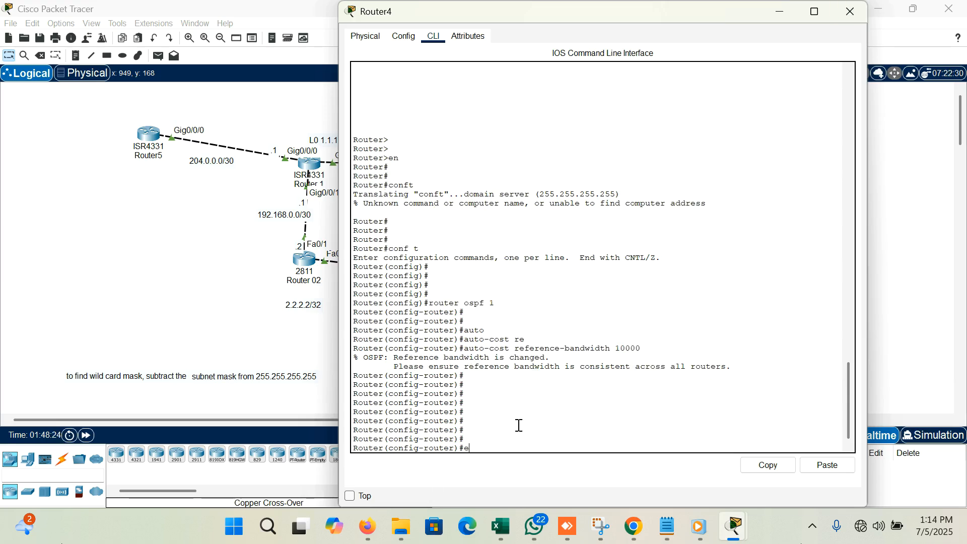
{"action": "key", "text": "Return"}
{"action": "key", "text": "Return"}
{"action": "key", "text": "Return"}
{"action": "key", "text": "Return"}
{"action": "key", "text": "Return"}
- Run show ip route on Router4, examine the metrics of its OSPF routes and close the router's window
{"action": "type", "text": "show ip["}
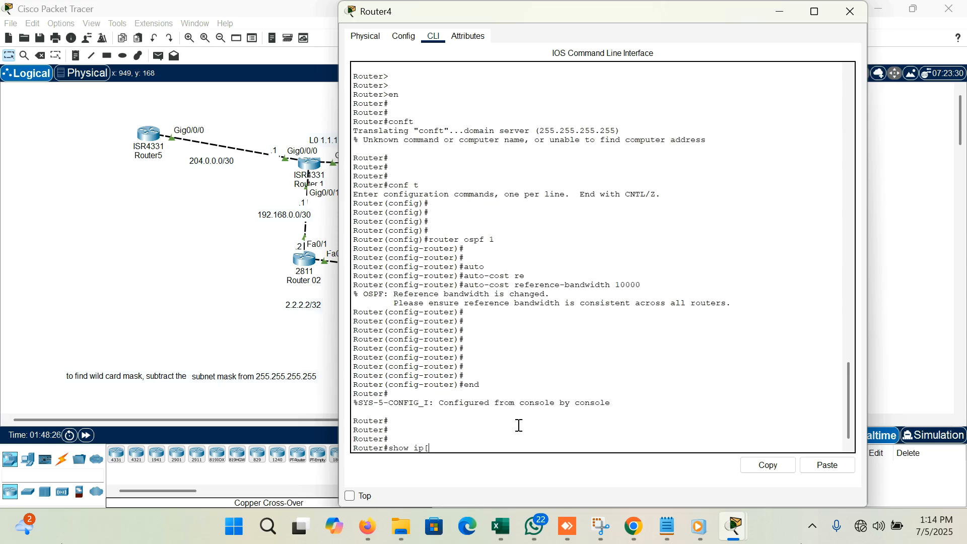
{"action": "key", "text": "BackSpace"}
{"action": "key", "text": "BackSpace"}
{"action": "type", "text": "route"}
{"action": "key", "text": "Return"}
{"action": "key", "text": "space"}
{"action": "key", "text": "Return"}
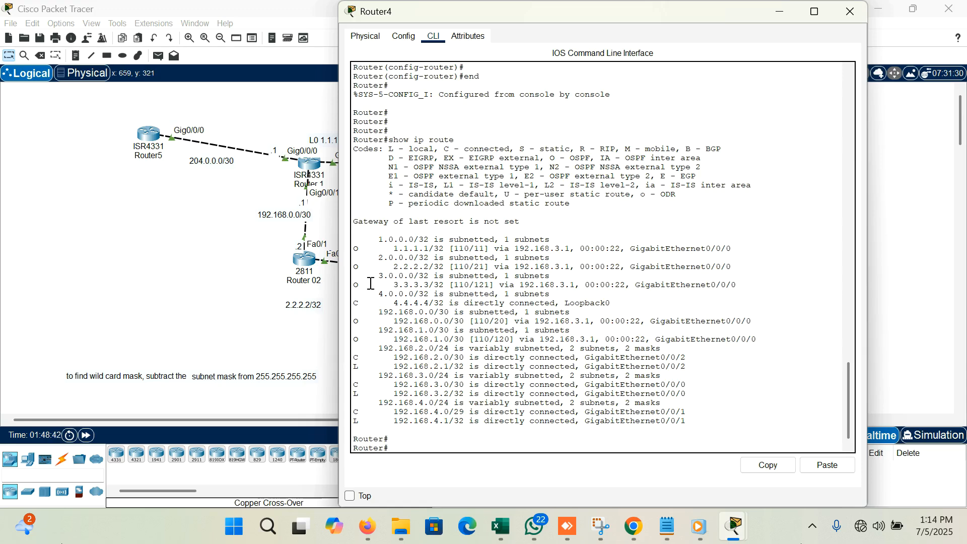
{"action": "left_click", "coordinate": [854, 12]}
- Open Router 1's command line and leave OSPF configuration mode for privileged EXEC mode
{"action": "double_click", "coordinate": [310, 172]}
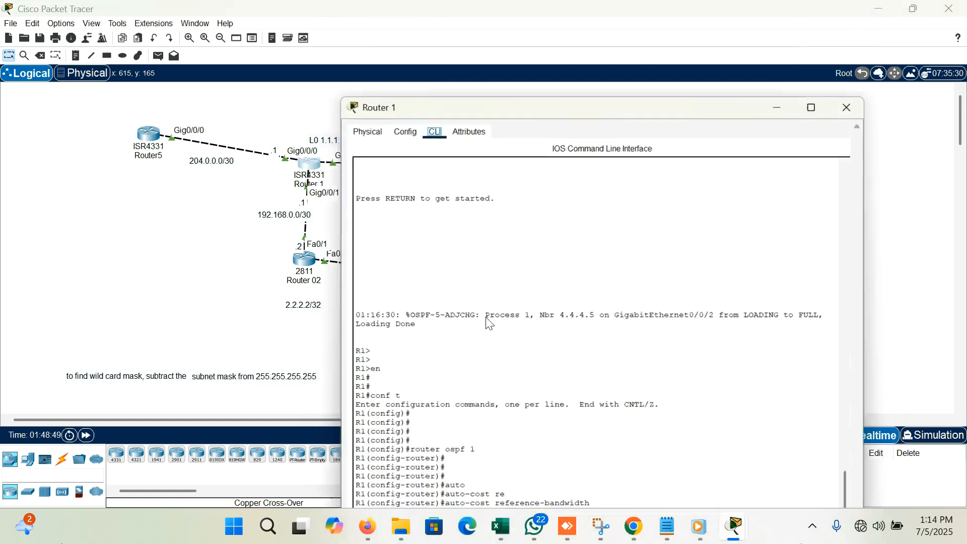
{"action": "key", "text": "Return"}
{"action": "key", "text": "Return"}
{"action": "key", "text": "Return"}
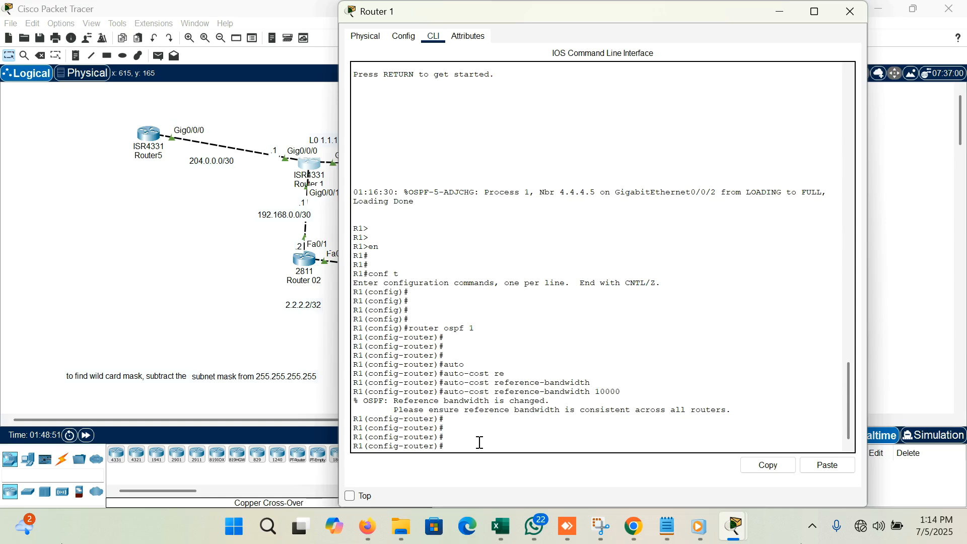
{"action": "key", "text": "Return"}
{"action": "key", "text": "Return"}
{"action": "key", "text": "Return"}
{"action": "type", "text": "end"}
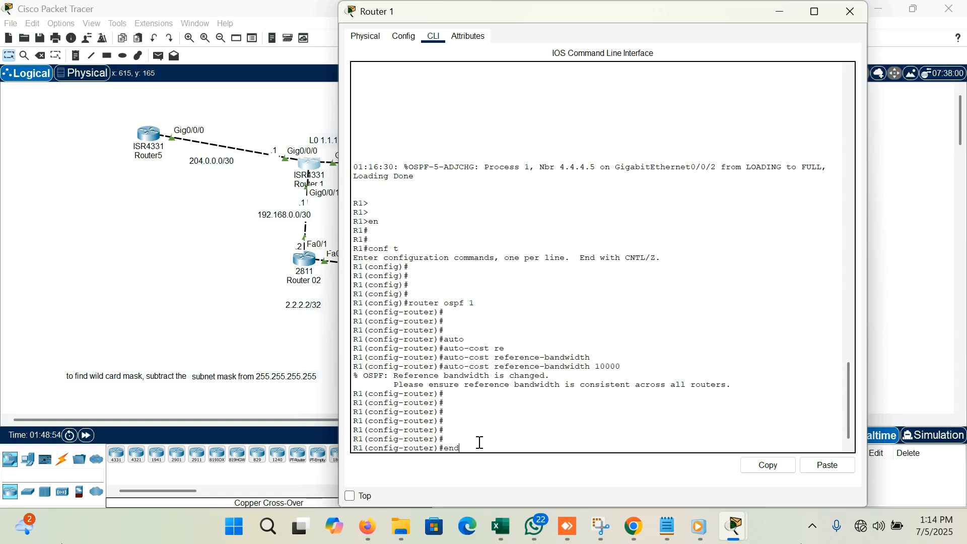
{"action": "key", "text": "Return"}
{"action": "key", "text": "Return"}
{"action": "key", "text": "Return"}
{"action": "key", "text": "Return"}
{"action": "key", "text": "Return"}
- Enter global configuration mode on Router 1 and add a default static route, 0.0.0.0 0.0.0.0, via next hop 204.0.0.2
{"action": "type", "text": "conf t"}
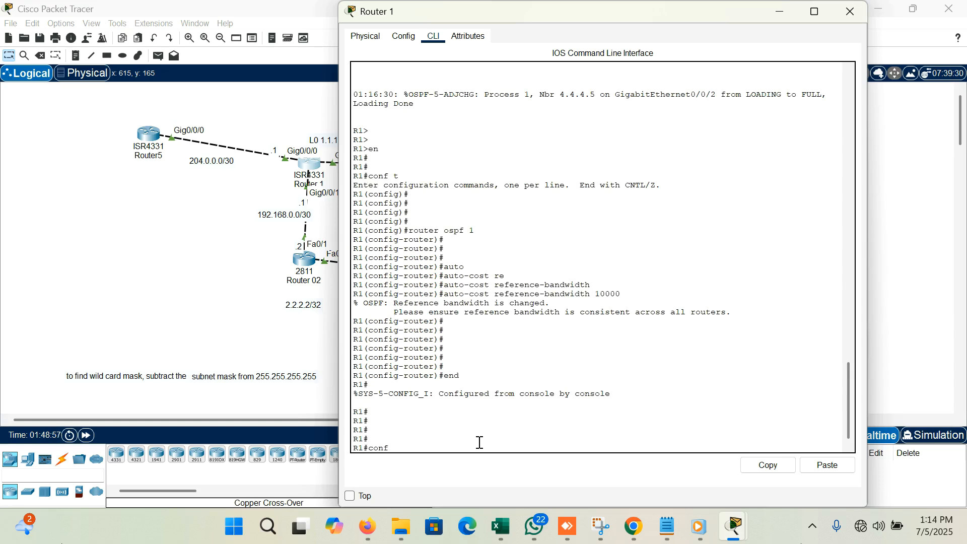
{"action": "key", "text": "Return"}
{"action": "key", "text": "Return"}
{"action": "key", "text": "Return"}
{"action": "key", "text": "Return"}
{"action": "type", "text": "ig)#ip route 0"}
{"action": "type", "text": ".0"}
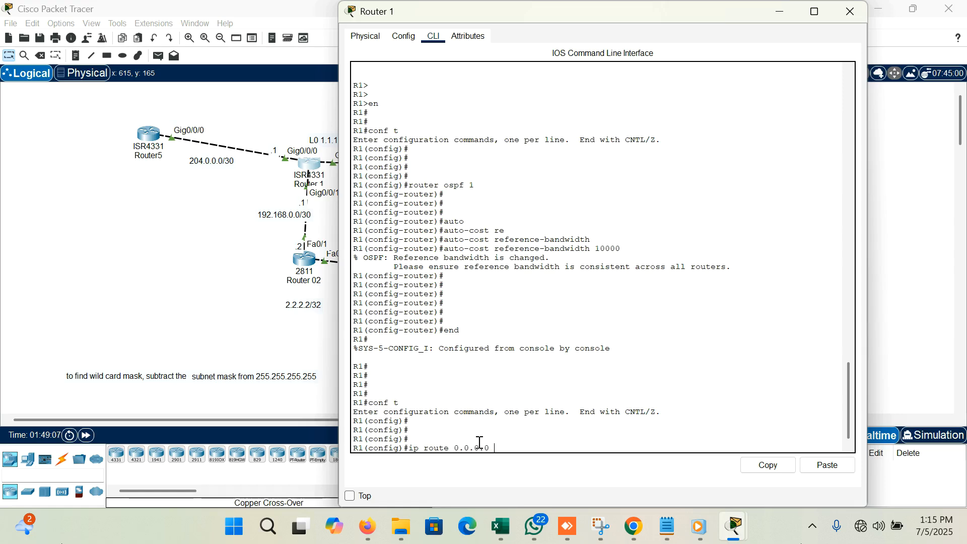
{"action": "type", "text": ".0 0.0.0.0 2"}
{"action": "type", "text": "04.0.0.2"}
{"action": "key", "text": "Return"}
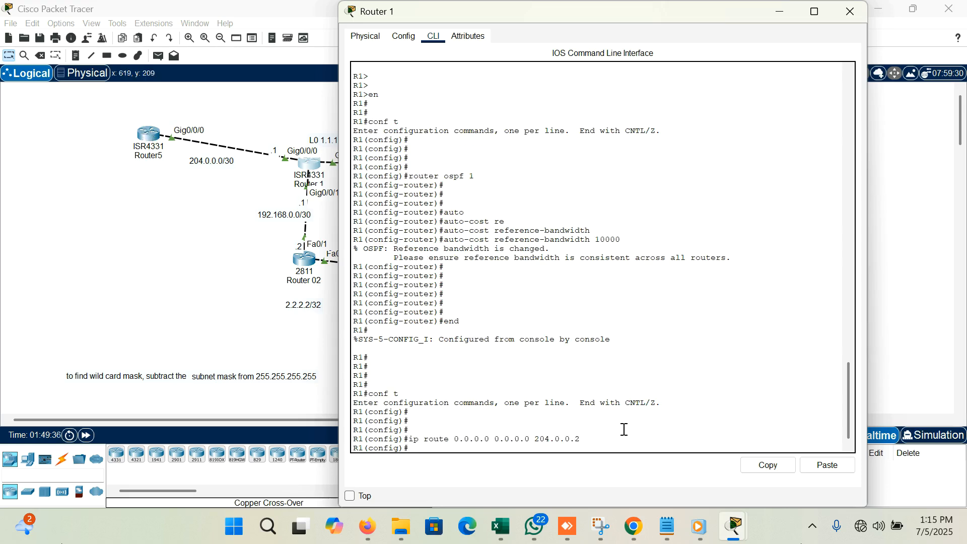
- Save Router 1's configuration with do write from global configuration mode
{"action": "key", "text": "Return"}
{"action": "key", "text": "Return"}
{"action": "key", "text": "Return"}
{"action": "type", "text": "do write"}
{"action": "key", "text": "Return"}
{"action": "key", "text": "Return"}
{"action": "key", "text": "Return"}
{"action": "key", "text": "Return"}
- Try to run show ip route on Router 1 directly from global configuration mode
{"action": "type", "text": "show ip "}
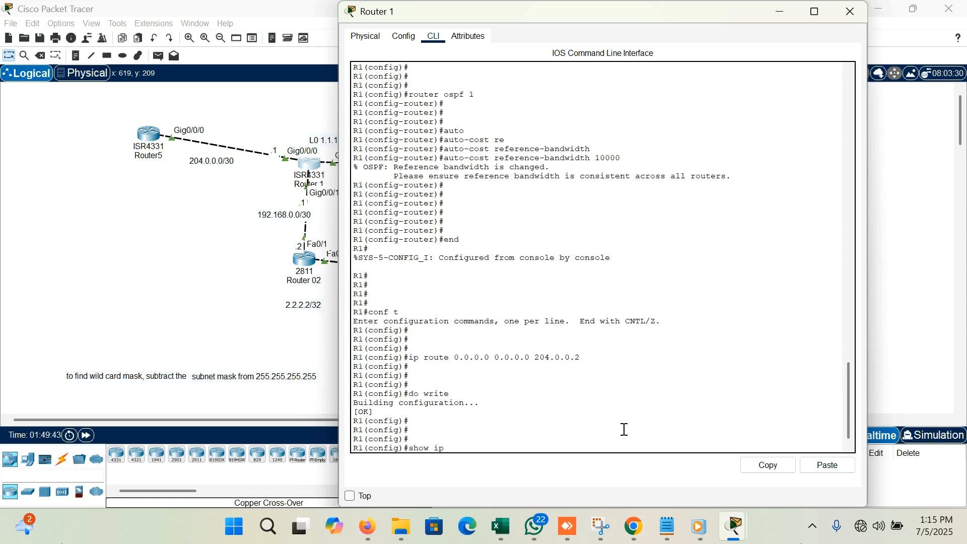
{"action": "type", "text": "route"}
{"action": "key", "text": "Return"}
{"action": "key", "text": "Return"}
{"action": "key", "text": "Return"}
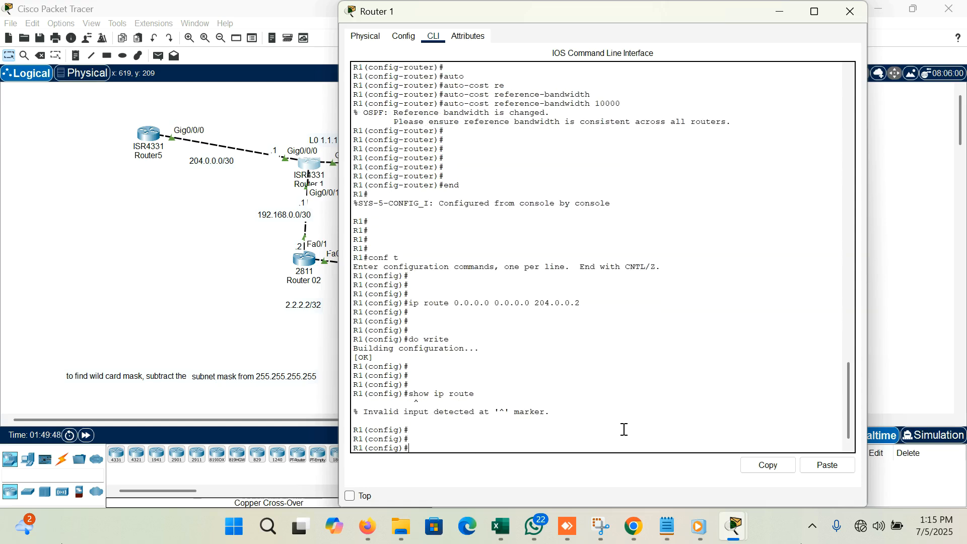
- Run do show ip route on Router 1 and examine the static default route entry
{"action": "type", "text": "do show ip route"}
{"action": "key", "text": "Return"}
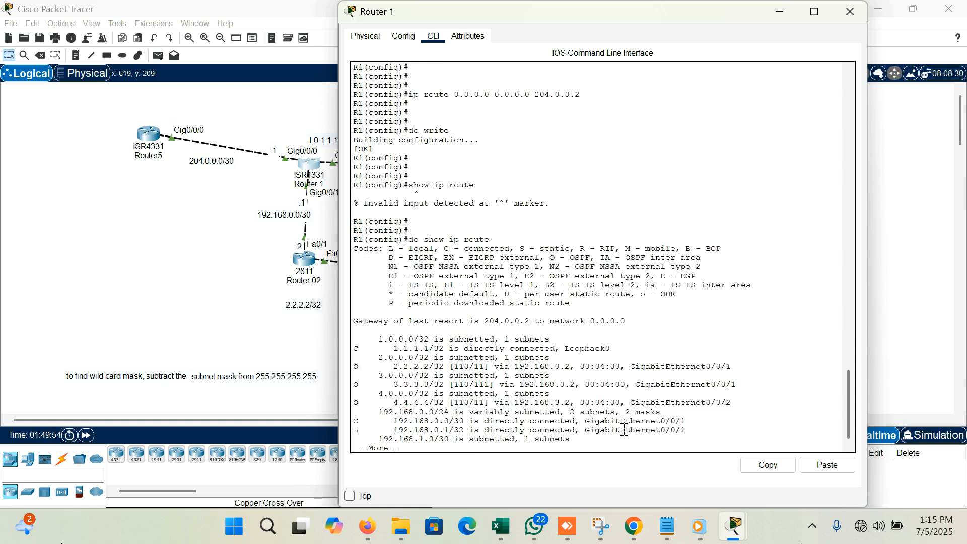
{"action": "key", "text": "Return"}
{"action": "key", "text": "Return"}
{"action": "key", "text": "Return"}
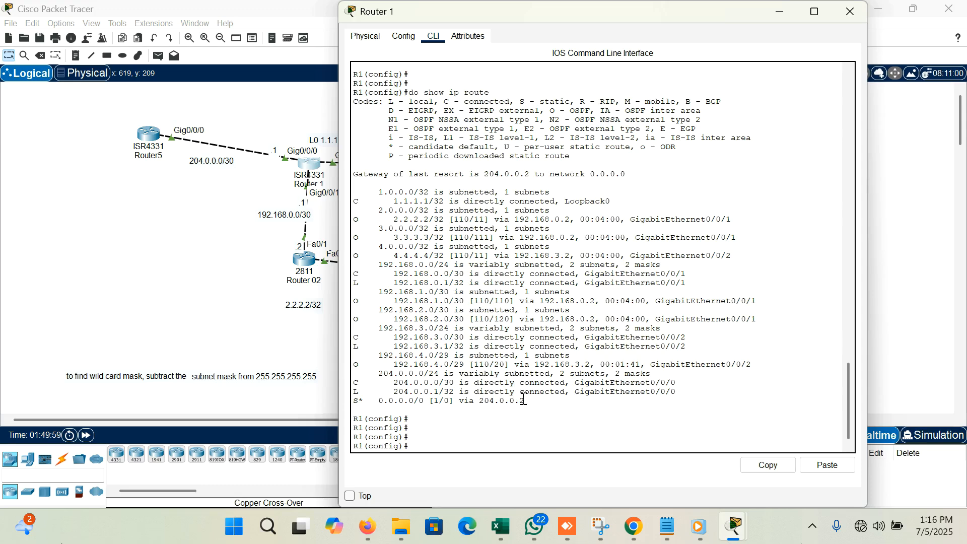
{"action": "left_click_drag", "start_coordinate": [520, 401], "coordinate": [393, 391]}
{"action": "left_click", "coordinate": [417, 432]}
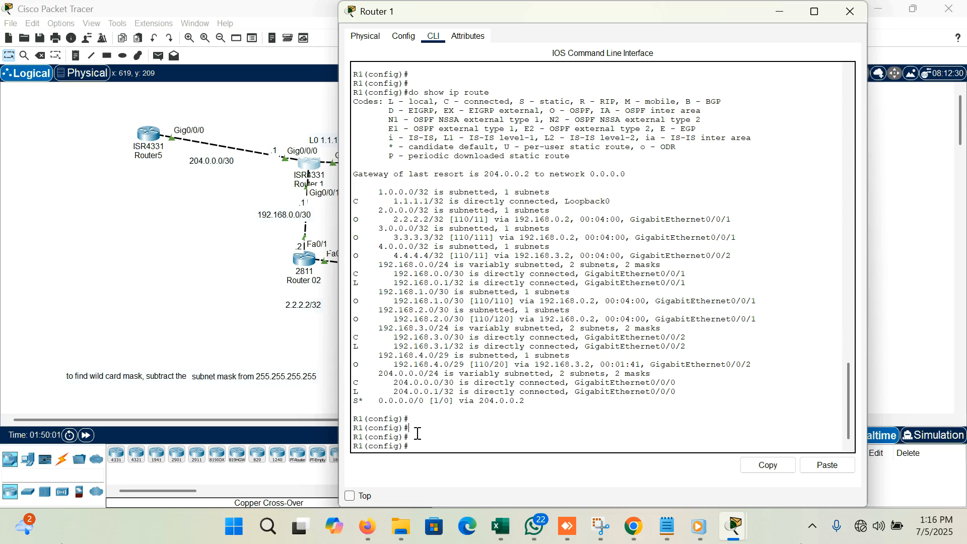
- Leave global configuration mode on Router 1 and return to privileged EXEC mode
{"action": "key", "text": "Return"}
{"action": "key", "text": "Return"}
{"action": "key", "text": "Return"}
{"action": "type", "text": "end"}
{"action": "key", "text": "Return"}
{"action": "key", "text": "Return"}
{"action": "key", "text": "Return"}
{"action": "key", "text": "Return"}
- Ping Laptop0 at 192.168.4.3 from Router 1, checking its address in the topology, and put the router's window away
{"action": "type", "text": "ping"}
{"action": "left_click_drag", "start_coordinate": [723, 12], "coordinate": [639, 313]}
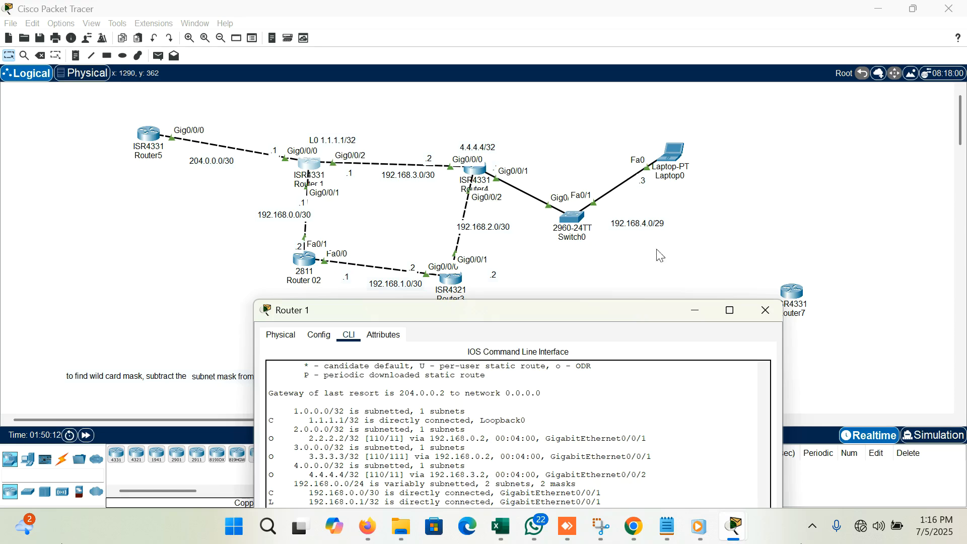
{"action": "double_click", "coordinate": [620, 313]}
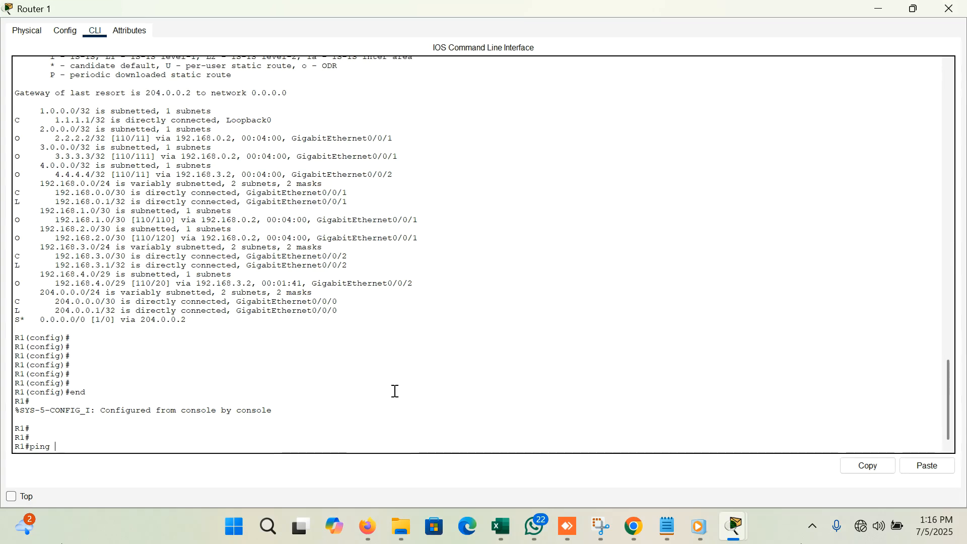
{"action": "type", "text": "68.4"}
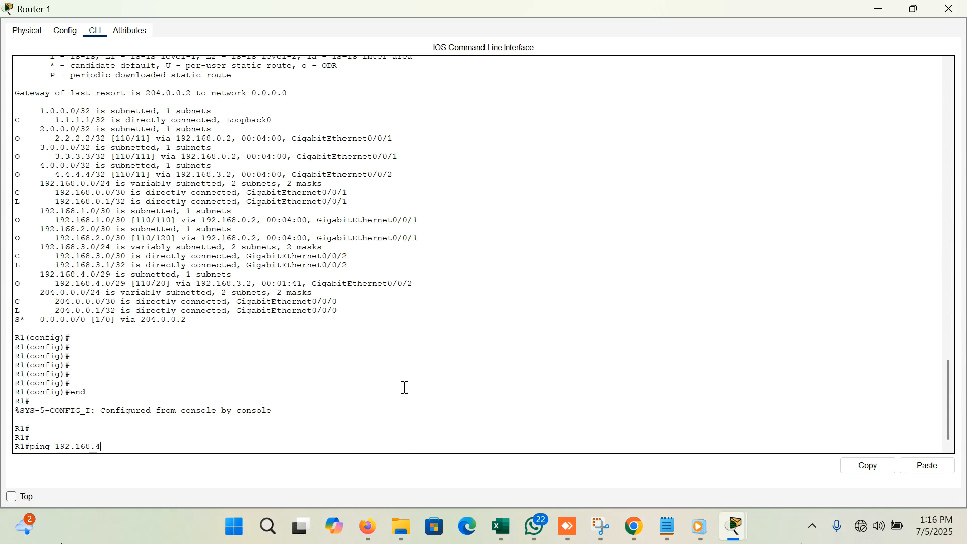
{"action": "left_click", "coordinate": [915, 9]}
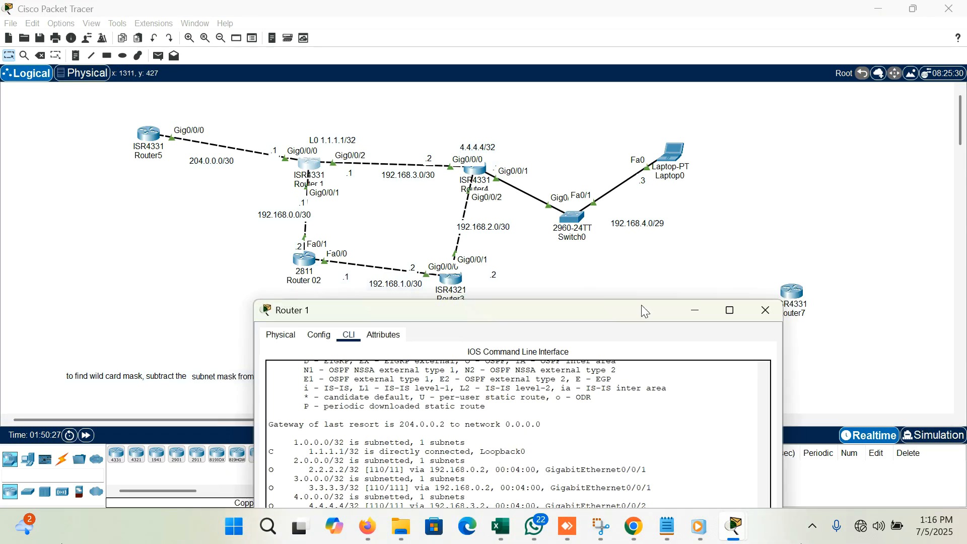
{"action": "left_click_drag", "start_coordinate": [630, 314], "coordinate": [661, 25]}
{"action": "scroll", "coordinate": [592, 257], "scroll_direction": "down", "scroll_amount": 1}
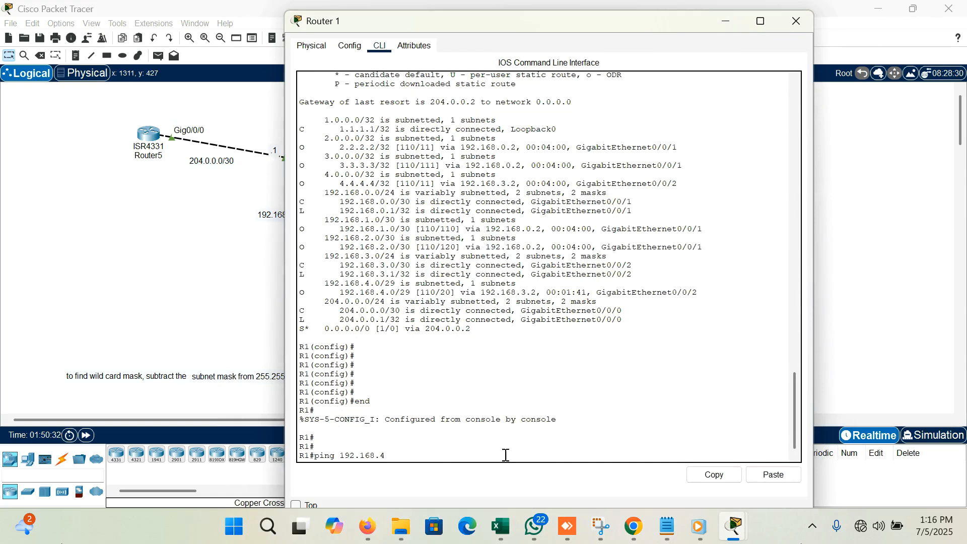
{"action": "type", "text": ".3"}
{"action": "key", "text": "Return"}
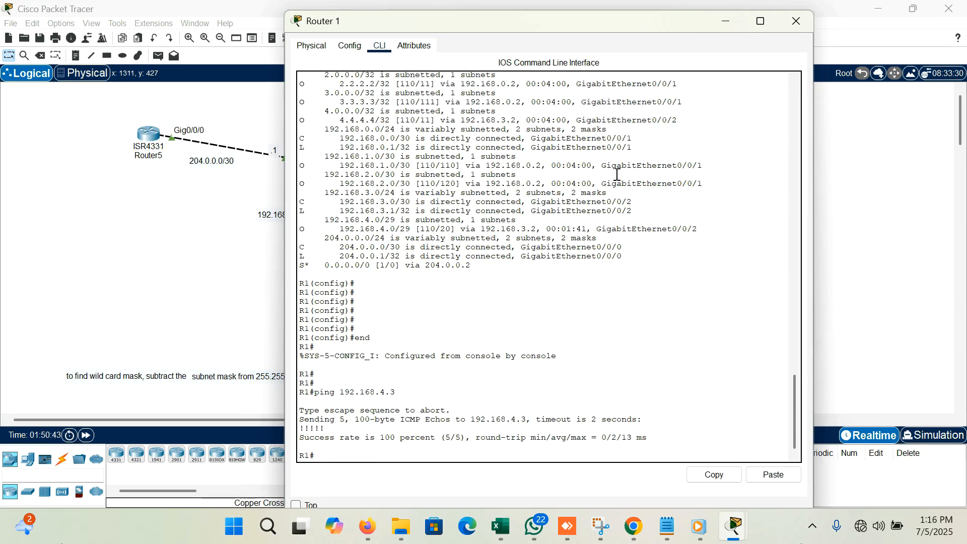
{"action": "left_click", "coordinate": [716, 25]}
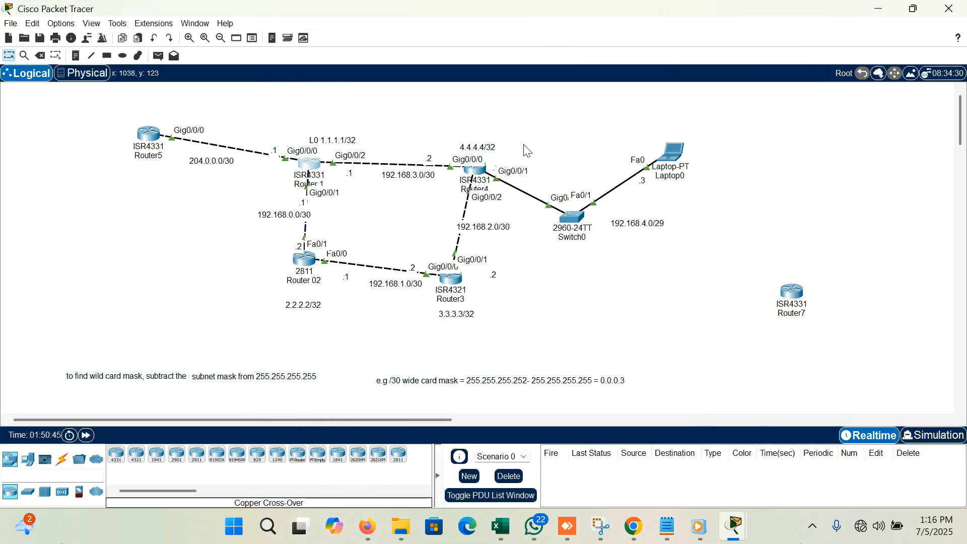
- Run show ip route on Router4, check whether a default route is listed, and close the router's window
{"action": "left_click", "coordinate": [475, 170]}
{"action": "left_click", "coordinate": [436, 438]}
{"action": "key", "text": "Return"}
{"action": "key", "text": "Return"}
{"action": "key", "text": "Return"}
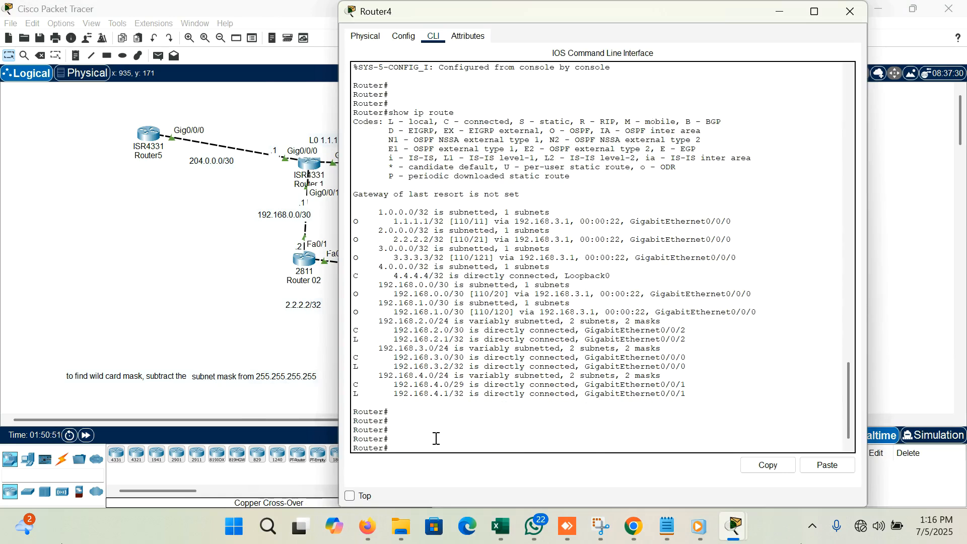
{"action": "type", "text": "show ip route"}
{"action": "key", "text": "Return"}
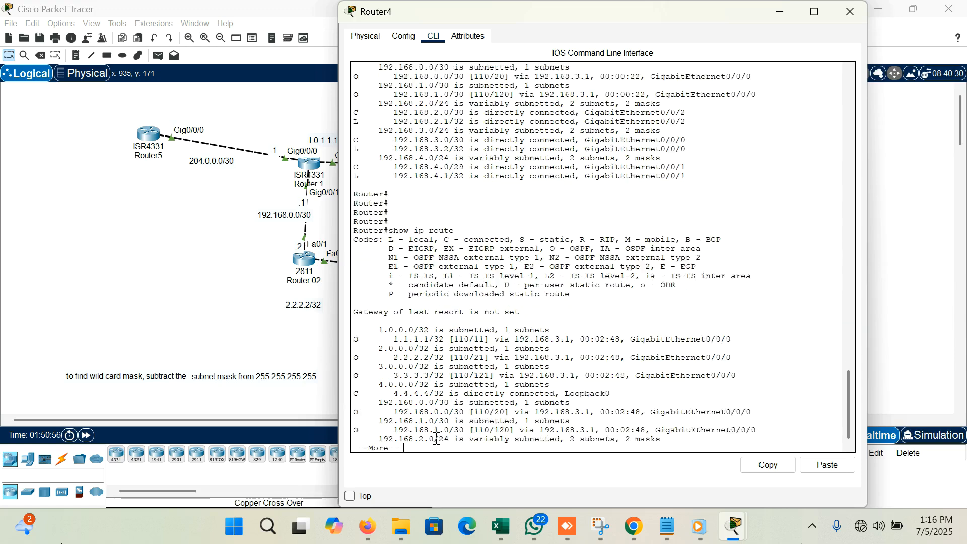
{"action": "key", "text": "Return"}
{"action": "key", "text": "Return"}
{"action": "key", "text": "Return"}
{"action": "key", "text": "Return"}
{"action": "key", "text": "Return"}
{"action": "key", "text": "Return"}
{"action": "key", "text": "Return"}
{"action": "key", "text": "Return"}
{"action": "key", "text": "Return"}
{"action": "key", "text": "Return"}
{"action": "key", "text": "Return"}
{"action": "key", "text": "Return"}
{"action": "key", "text": "Return"}
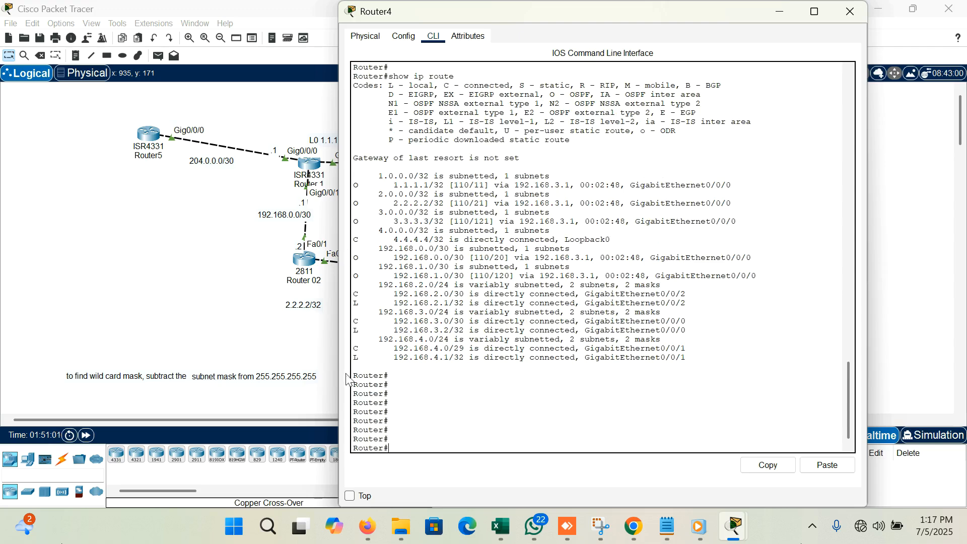
{"action": "left_click", "coordinate": [850, 11]}
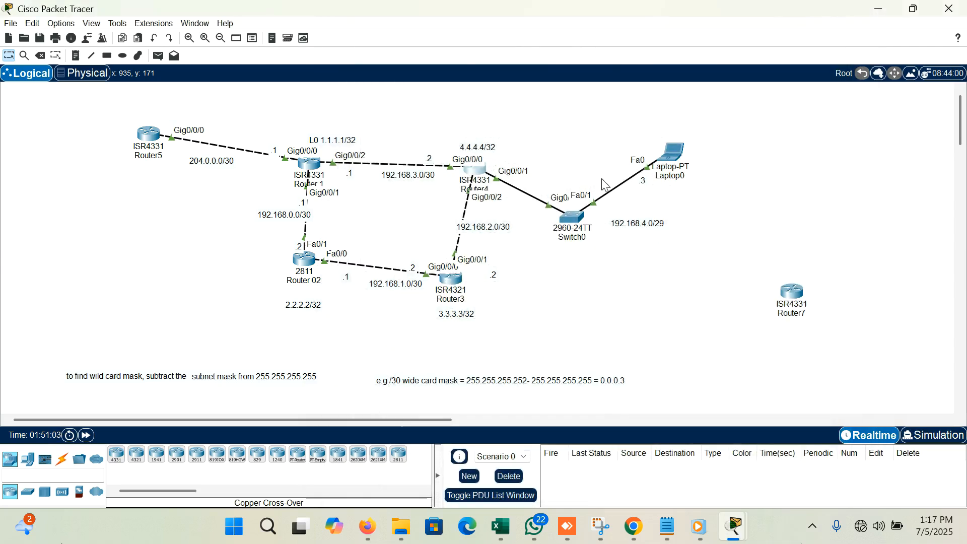
- Advertise the default route from Router 1 with default-information originate under OSPF process 1, and close the router's window
{"action": "left_click", "coordinate": [306, 178]}
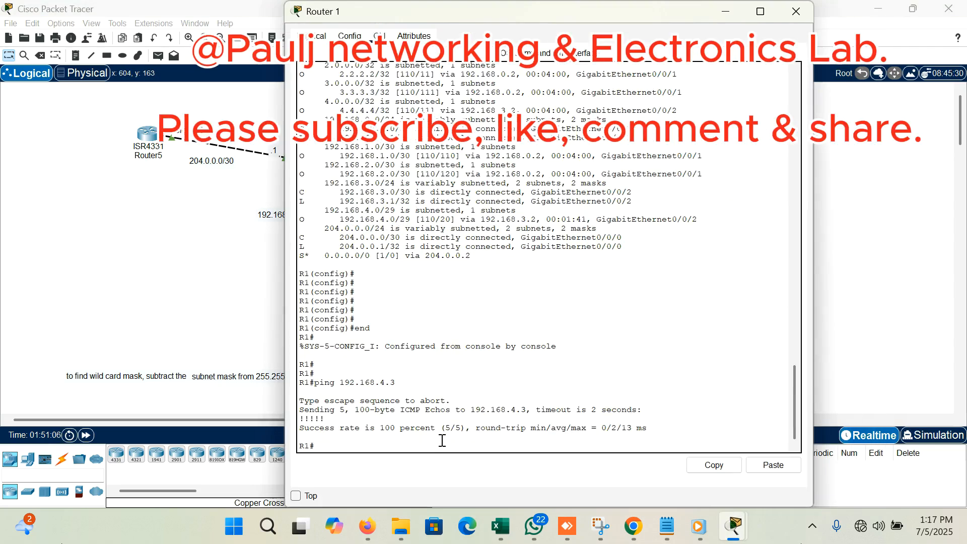
{"action": "type", "text": "conf t"}
{"action": "key", "text": "Return"}
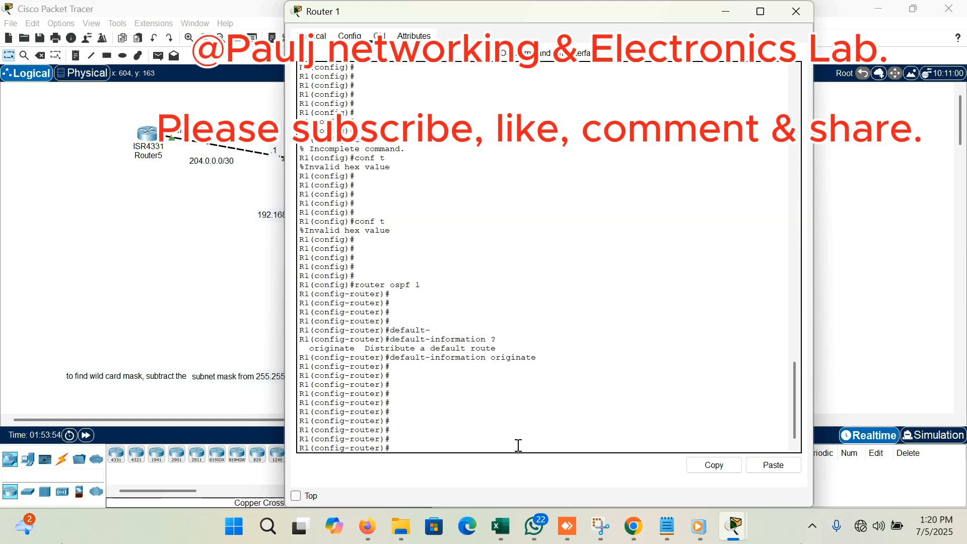
{"action": "key", "text": "Up"}
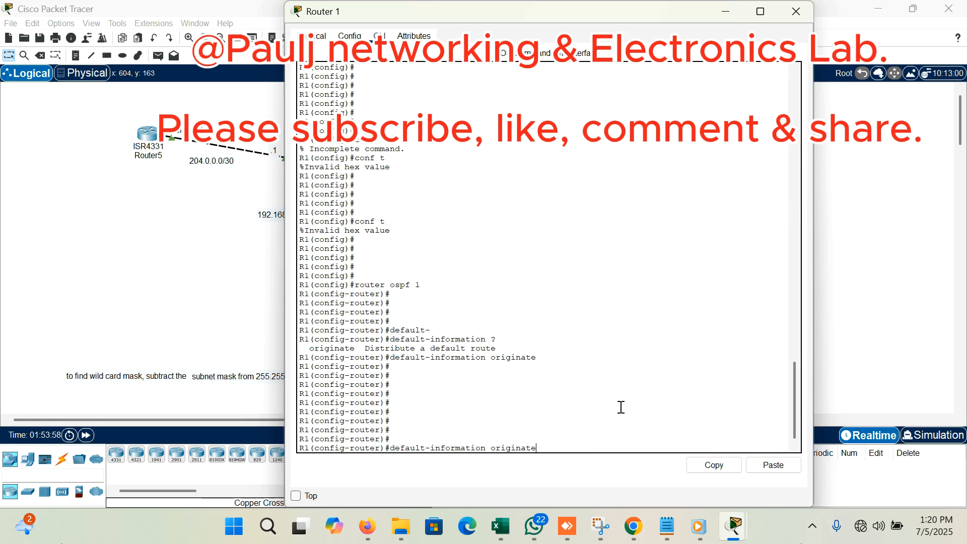
{"action": "key", "text": "Return"}
{"action": "key", "text": "Return"}
{"action": "key", "text": "Return"}
{"action": "key", "text": "Return"}
{"action": "key", "text": "Return"}
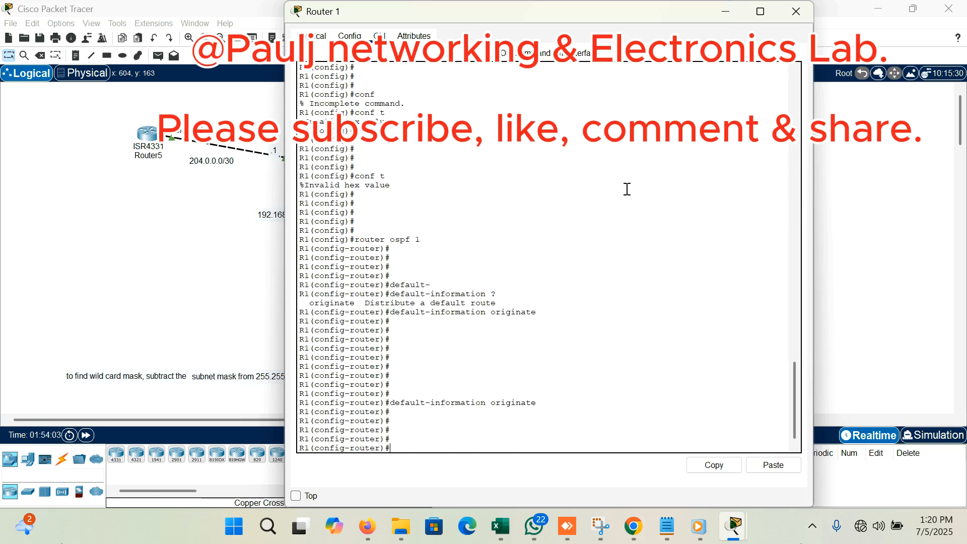
{"action": "left_click", "coordinate": [807, 14]}
- Run show ip route on Router4 again and examine the entry for the 0.0.0.0/0 default route
{"action": "left_click", "coordinate": [482, 175]}
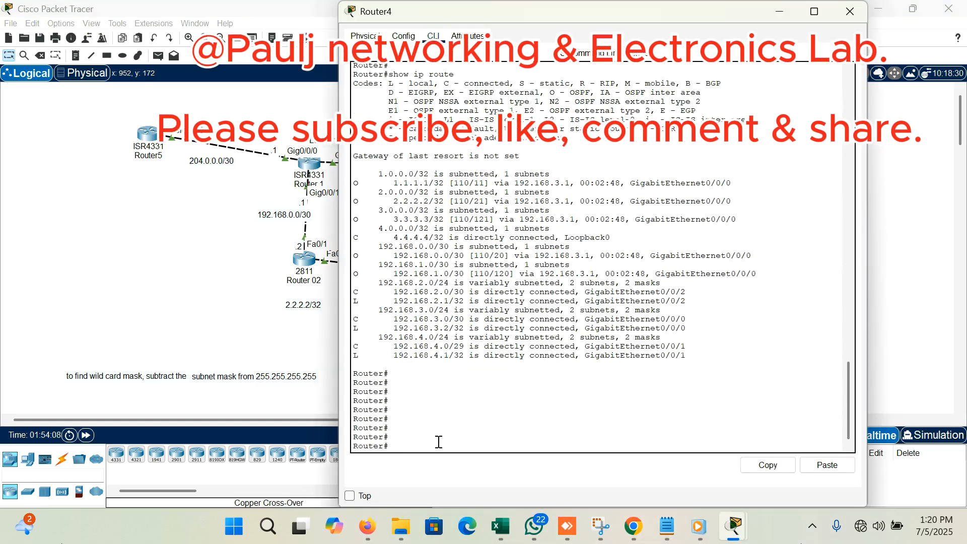
{"action": "key", "text": "Up"}
{"action": "key", "text": "Return"}
{"action": "key", "text": "space"}
{"action": "key", "text": "Return"}
{"action": "key", "text": "Return"}
{"action": "key", "text": "Return"}
{"action": "key", "text": "Return"}
{"action": "key", "text": "Return"}
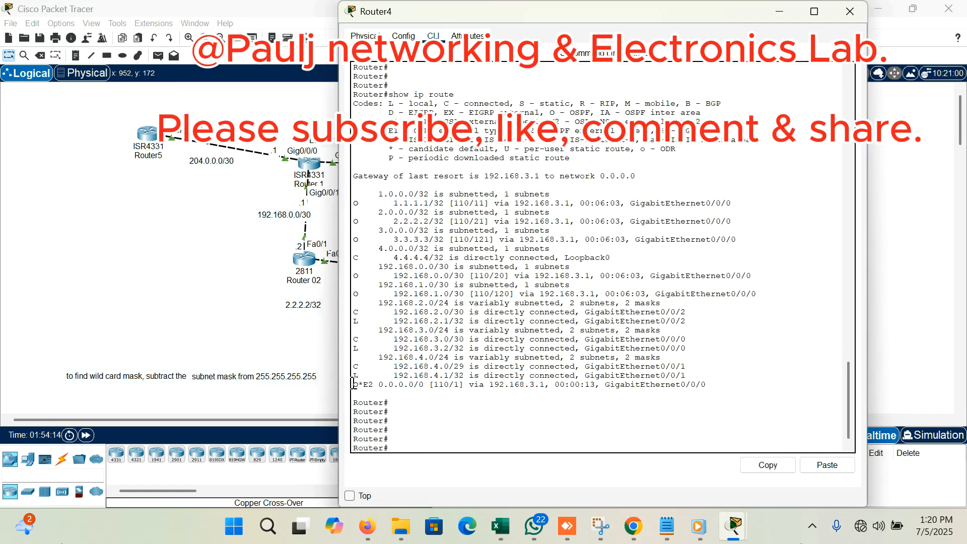
{"action": "left_click_drag", "start_coordinate": [353, 384], "coordinate": [717, 383]}
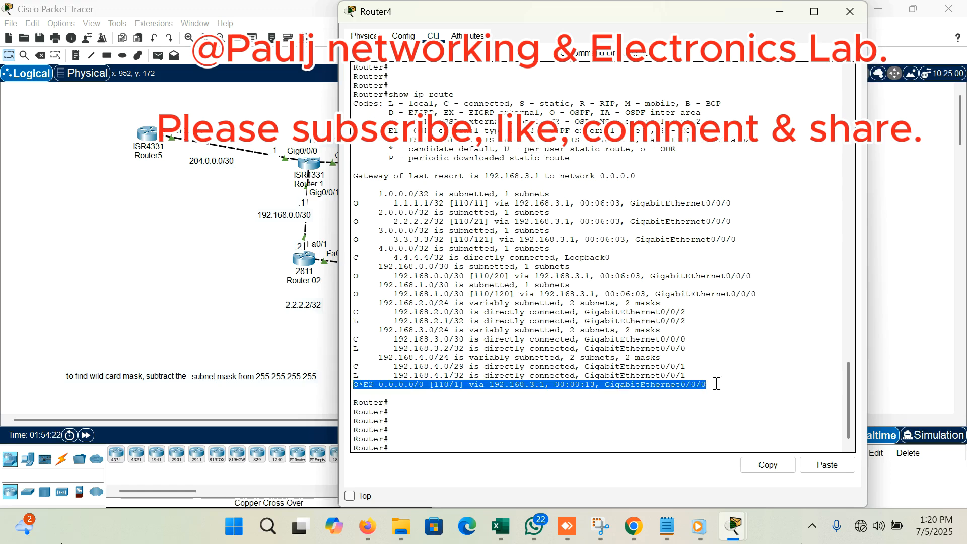